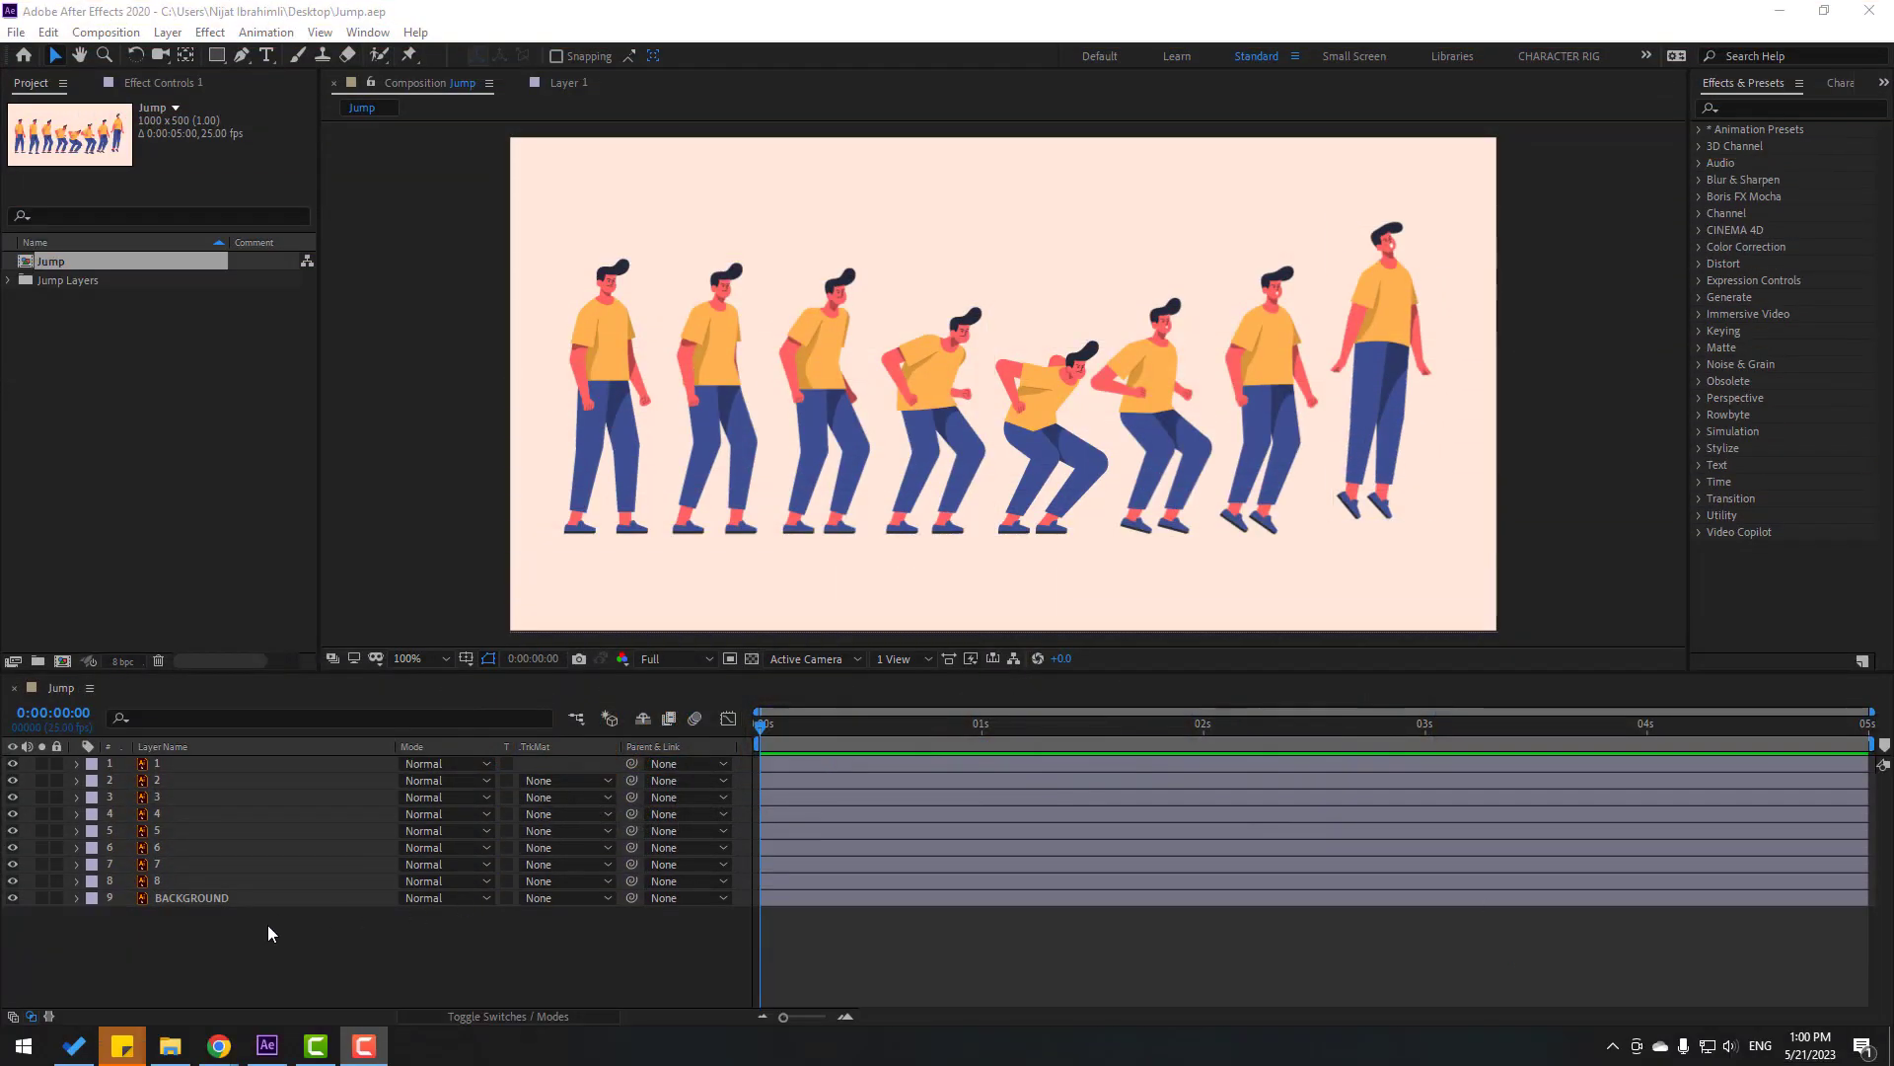
Step: Lock the BACKGROUND layer, select layer 1, and move the current time to 0:00:00:03
{"action": "left_click", "coordinate": [191, 898]}
{"action": "left_click", "coordinate": [56, 898]}
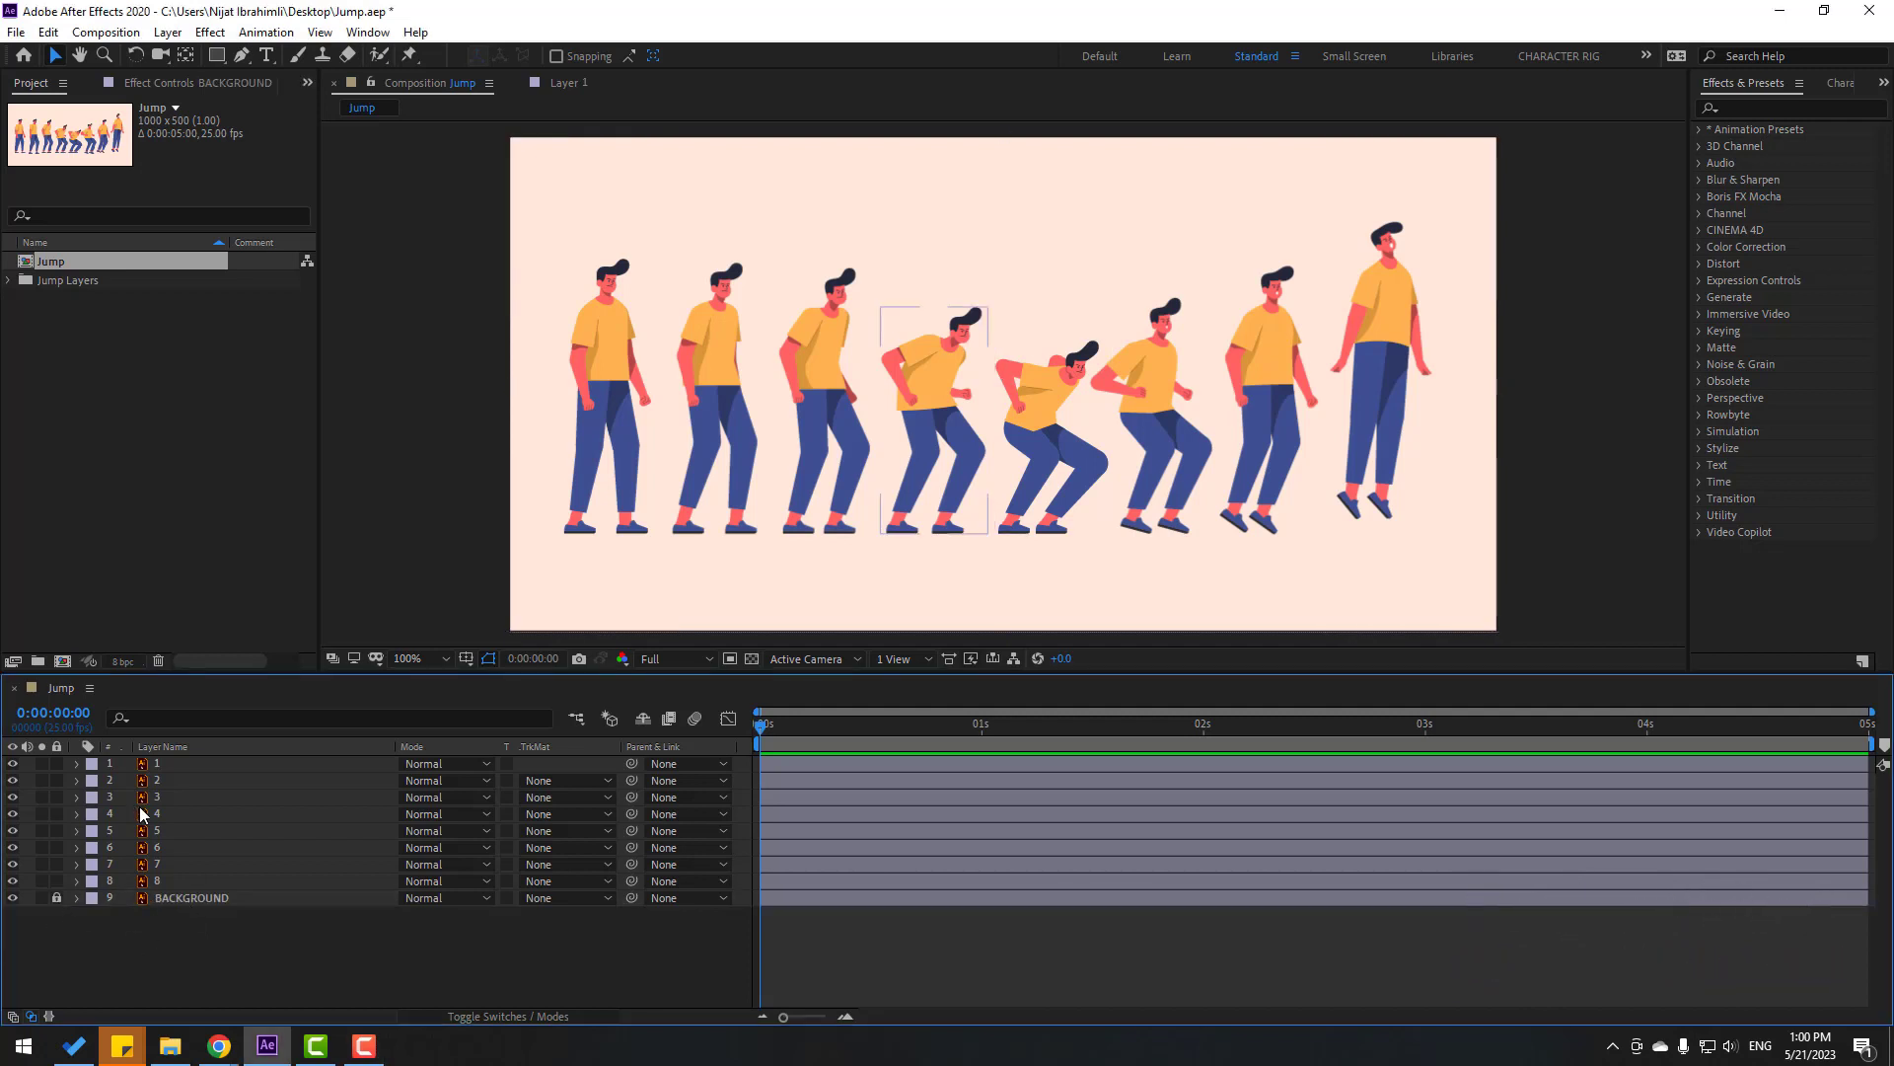
{"action": "left_click", "coordinate": [166, 765]}
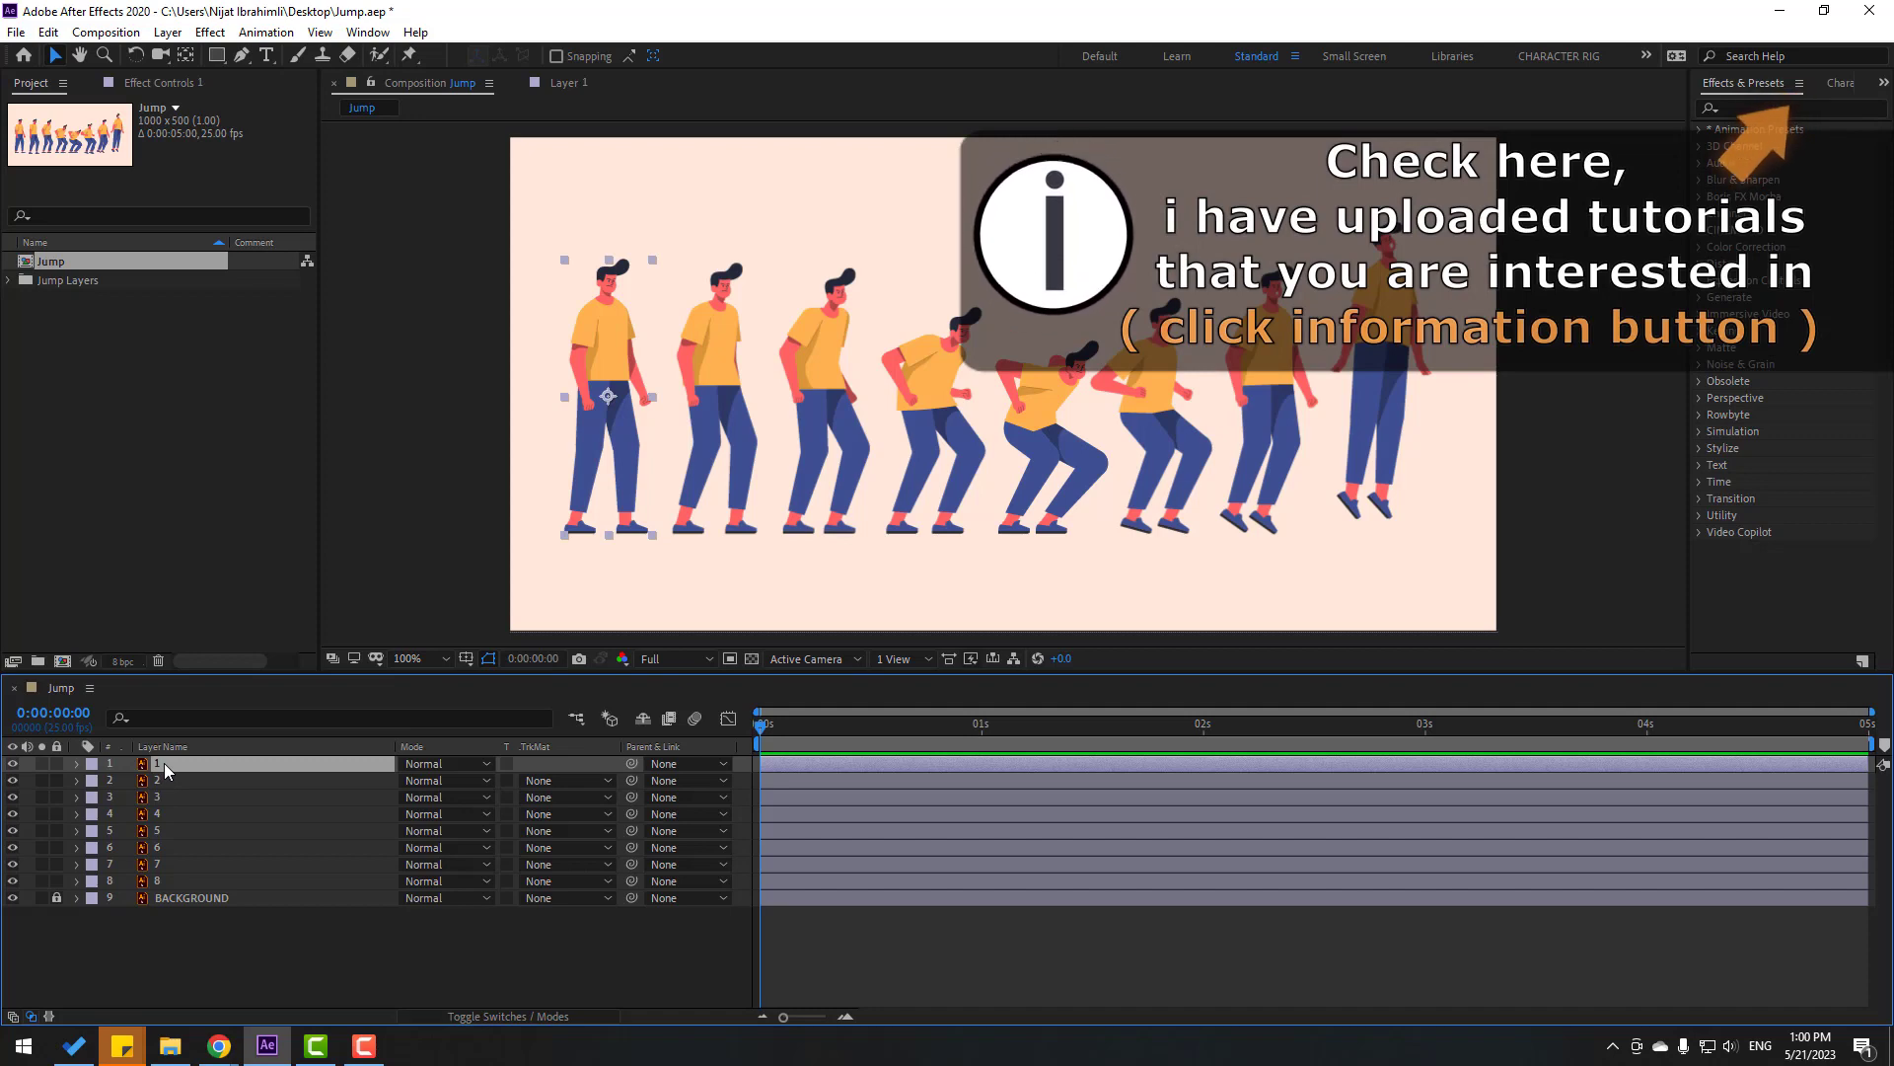
{"action": "left_click", "coordinate": [552, 656]}
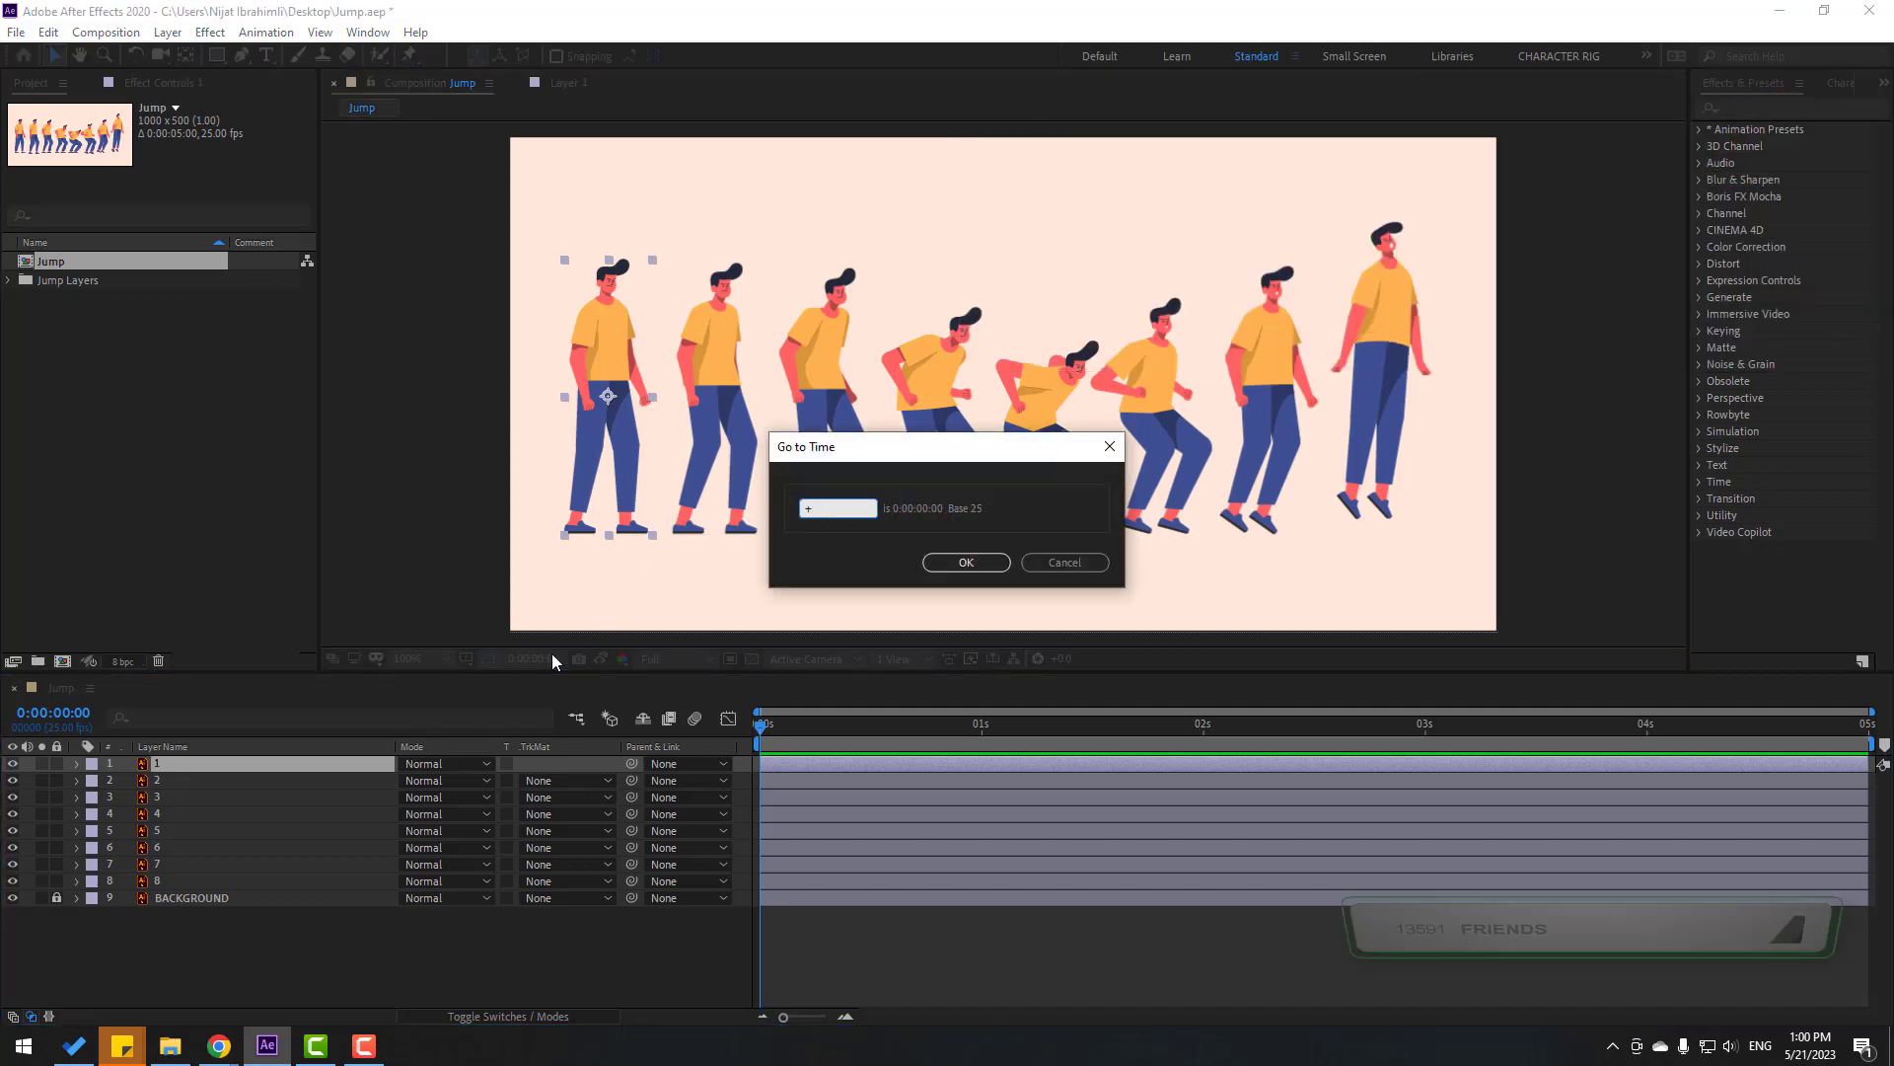
{"action": "type", "text": "+3"}
{"action": "left_click", "coordinate": [966, 563]}
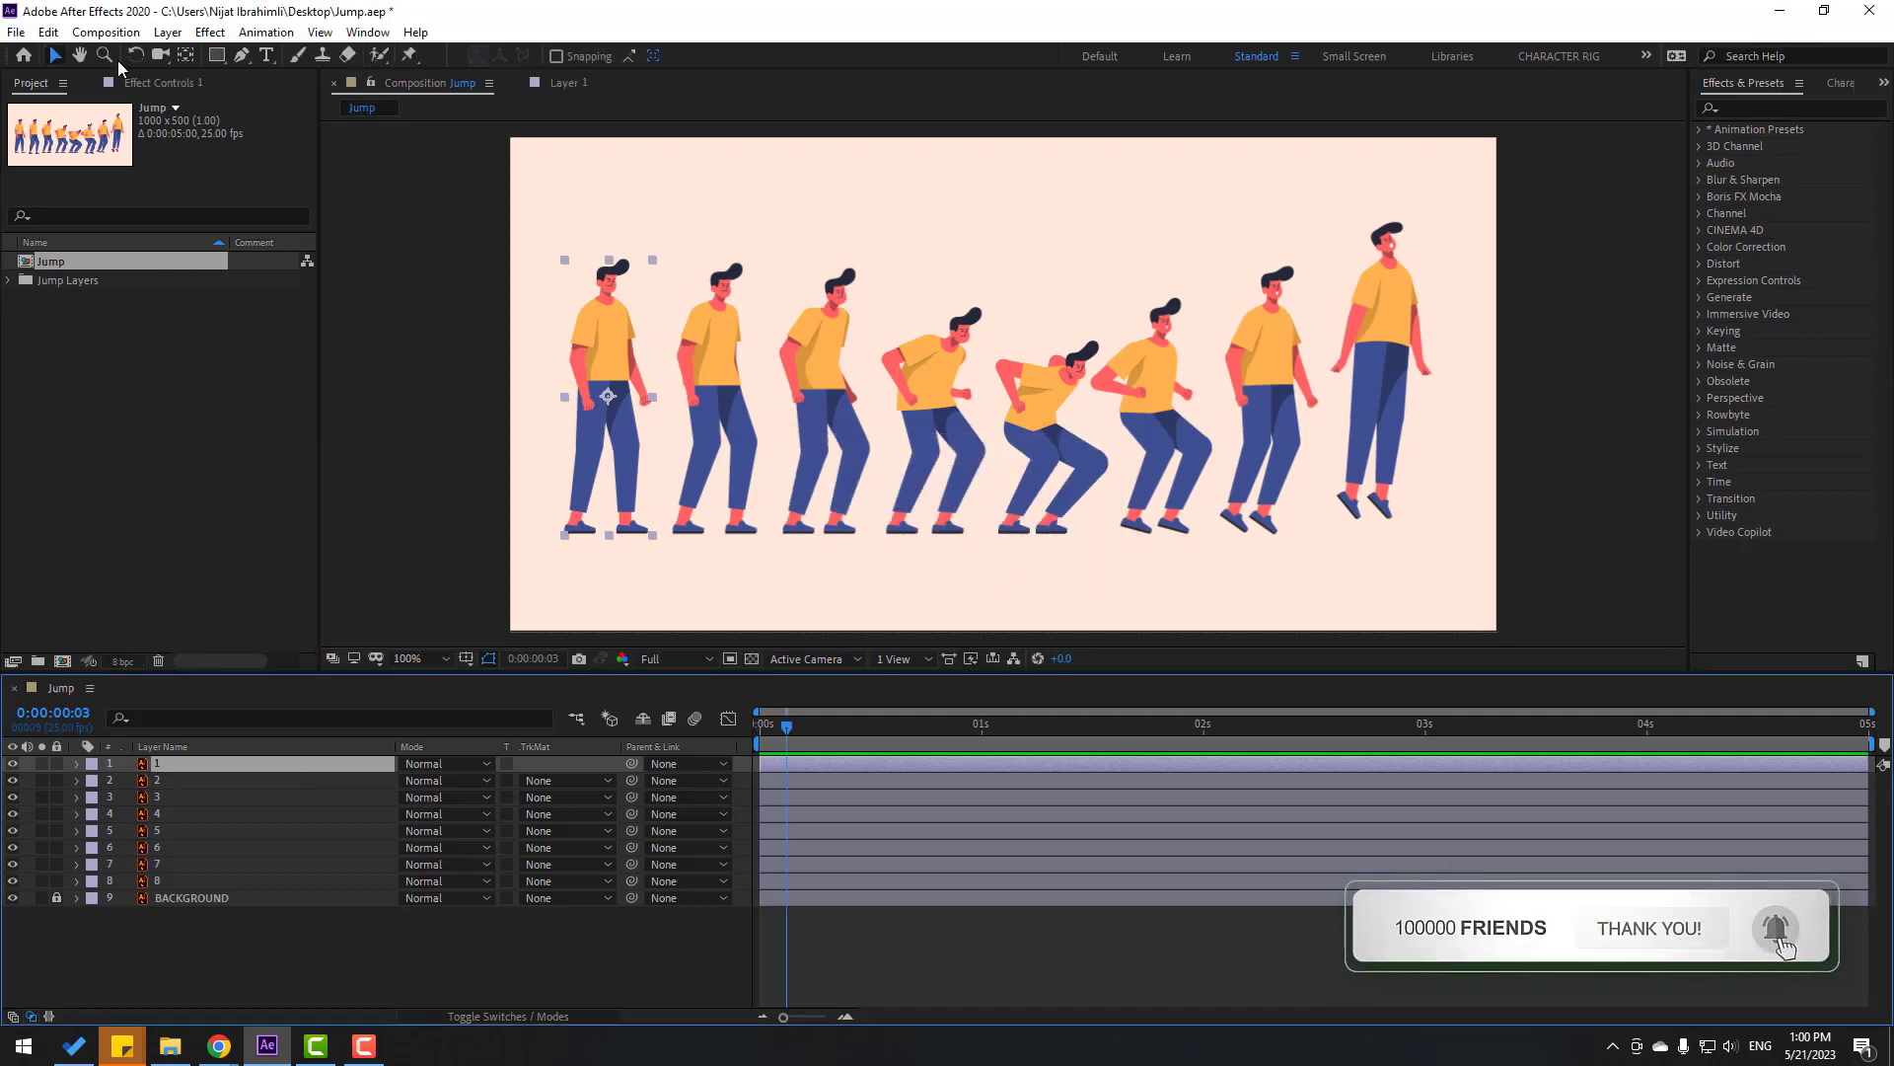
{"action": "left_click", "coordinate": [48, 31]}
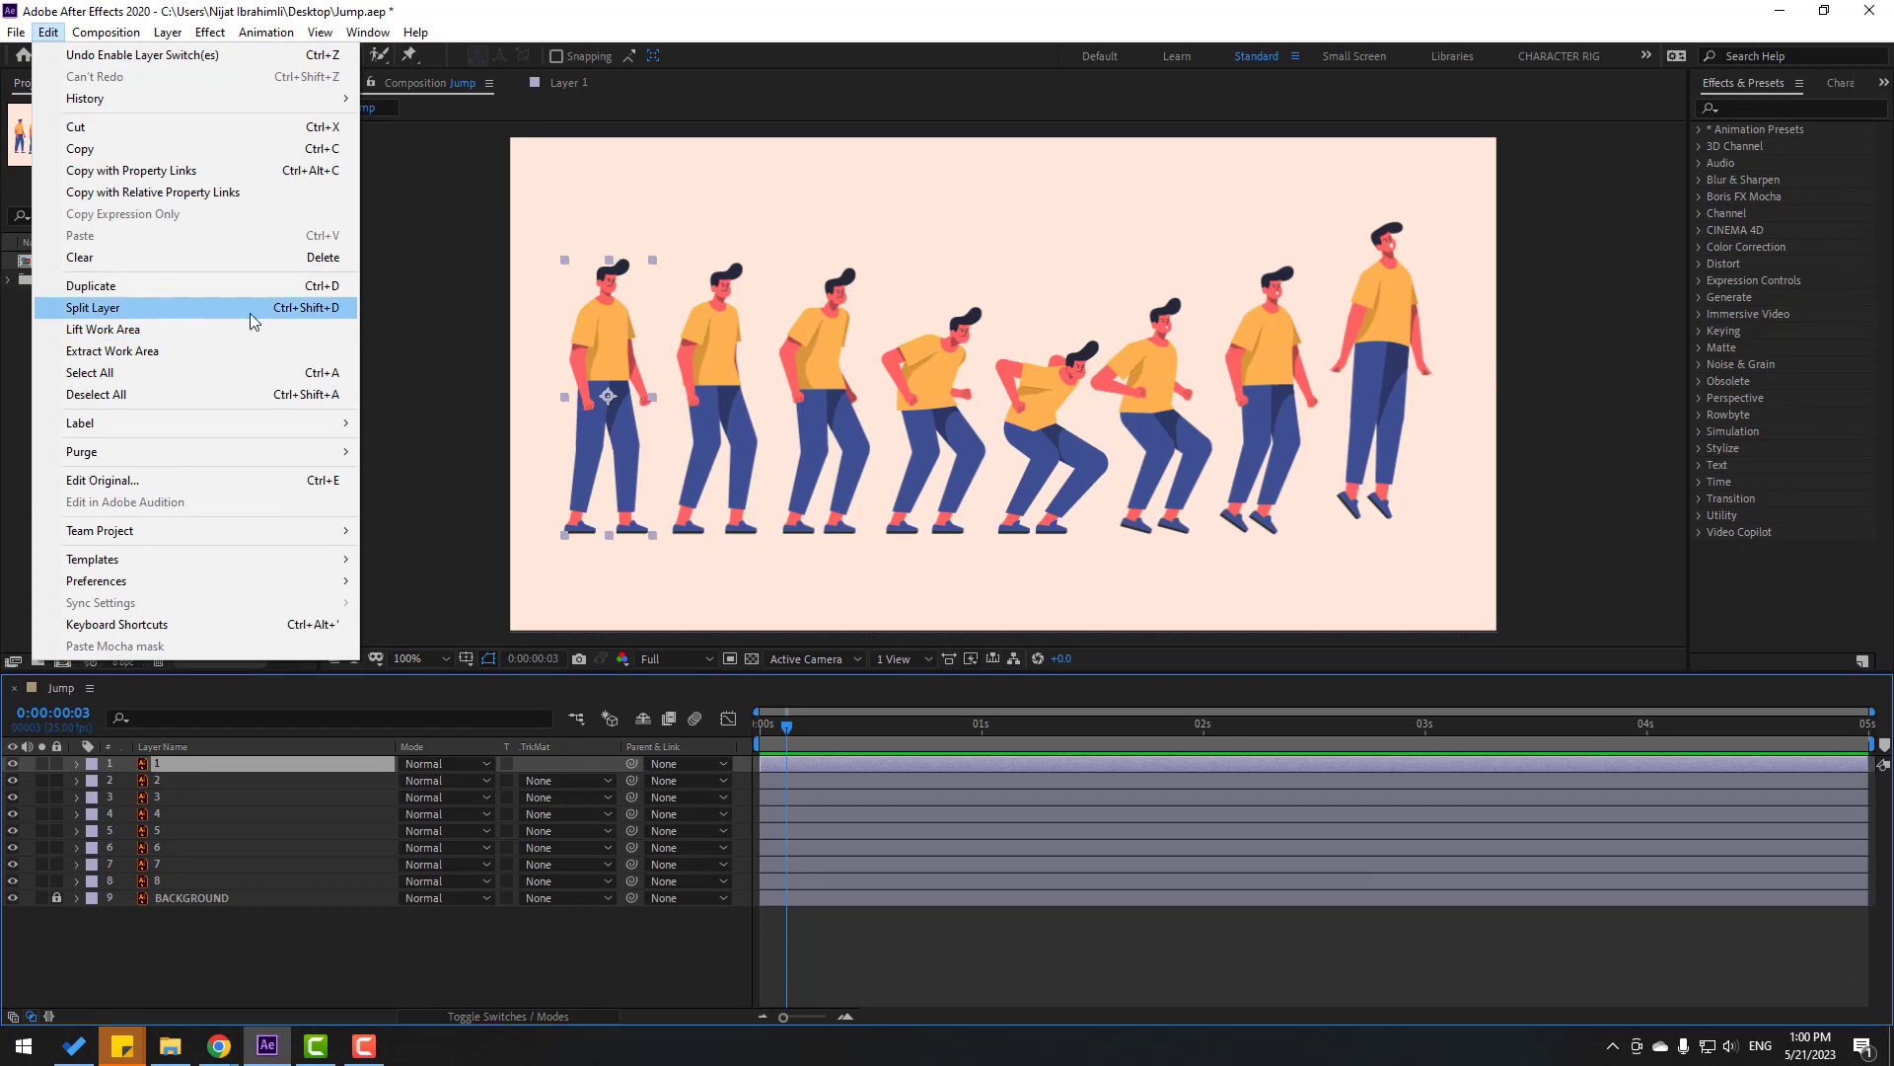
Step: Split layers 1 and 2 and delete the remainders, making three-frame clips ending at 0:00:00:06
{"action": "left_click", "coordinate": [318, 308]}
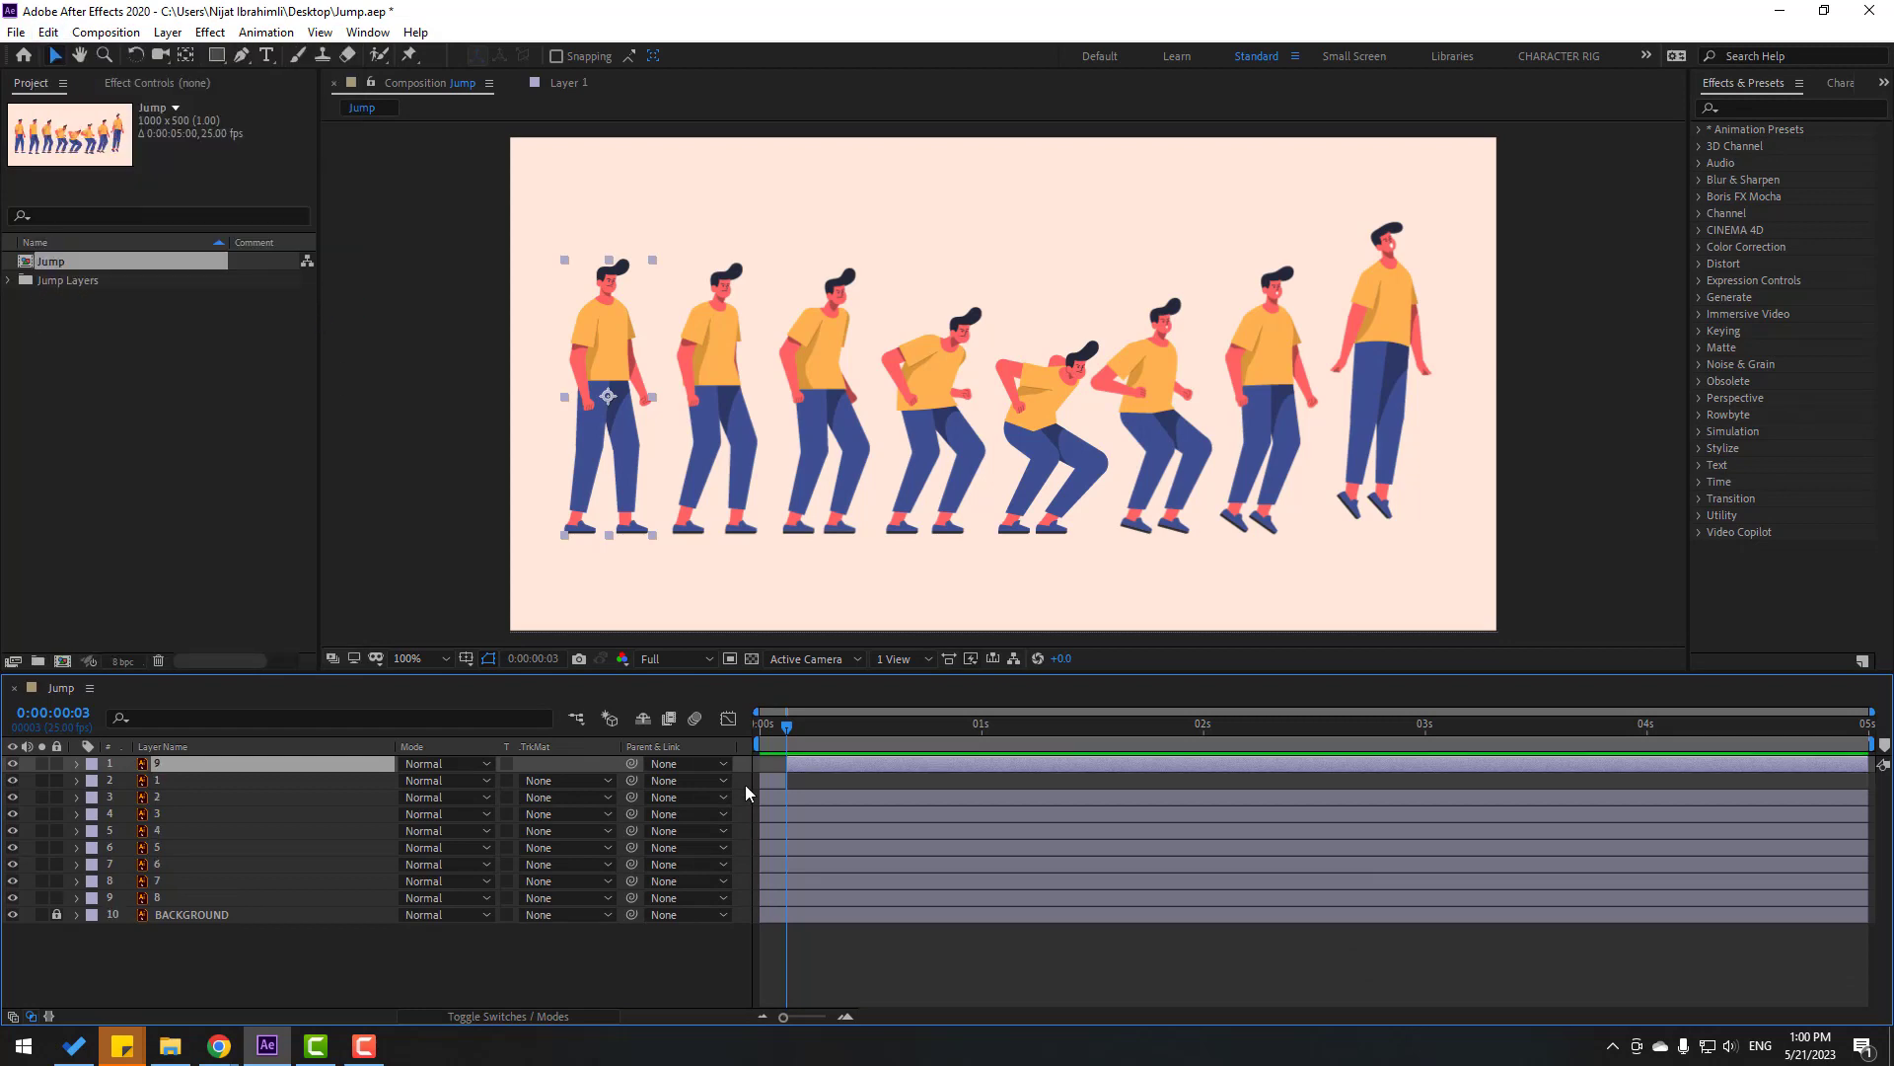
{"action": "key", "text": "Delete"}
{"action": "left_click", "coordinate": [168, 785]}
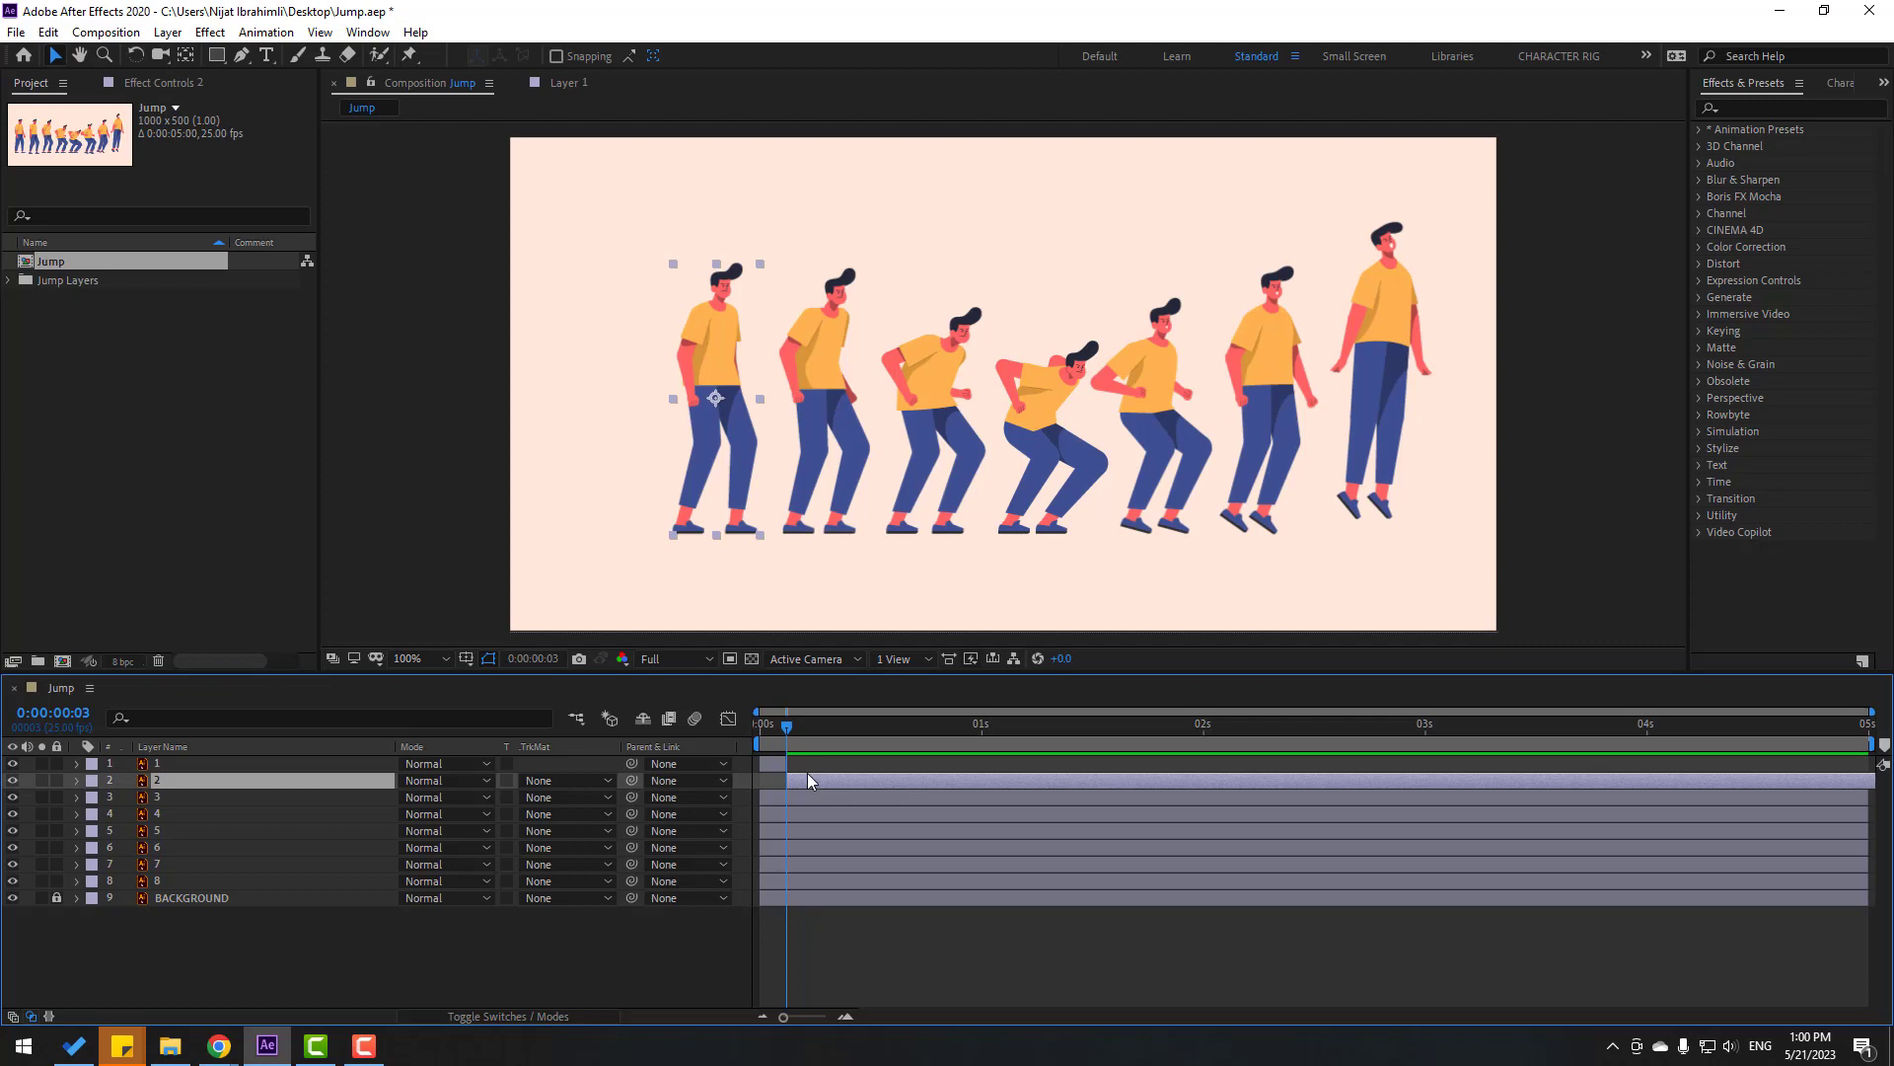
{"action": "key", "text": "Page_Down"}
{"action": "key", "text": "Page_Down"}
{"action": "key", "text": "Page_Down"}
{"action": "left_click", "coordinate": [46, 35]}
{"action": "left_click", "coordinate": [108, 307]}
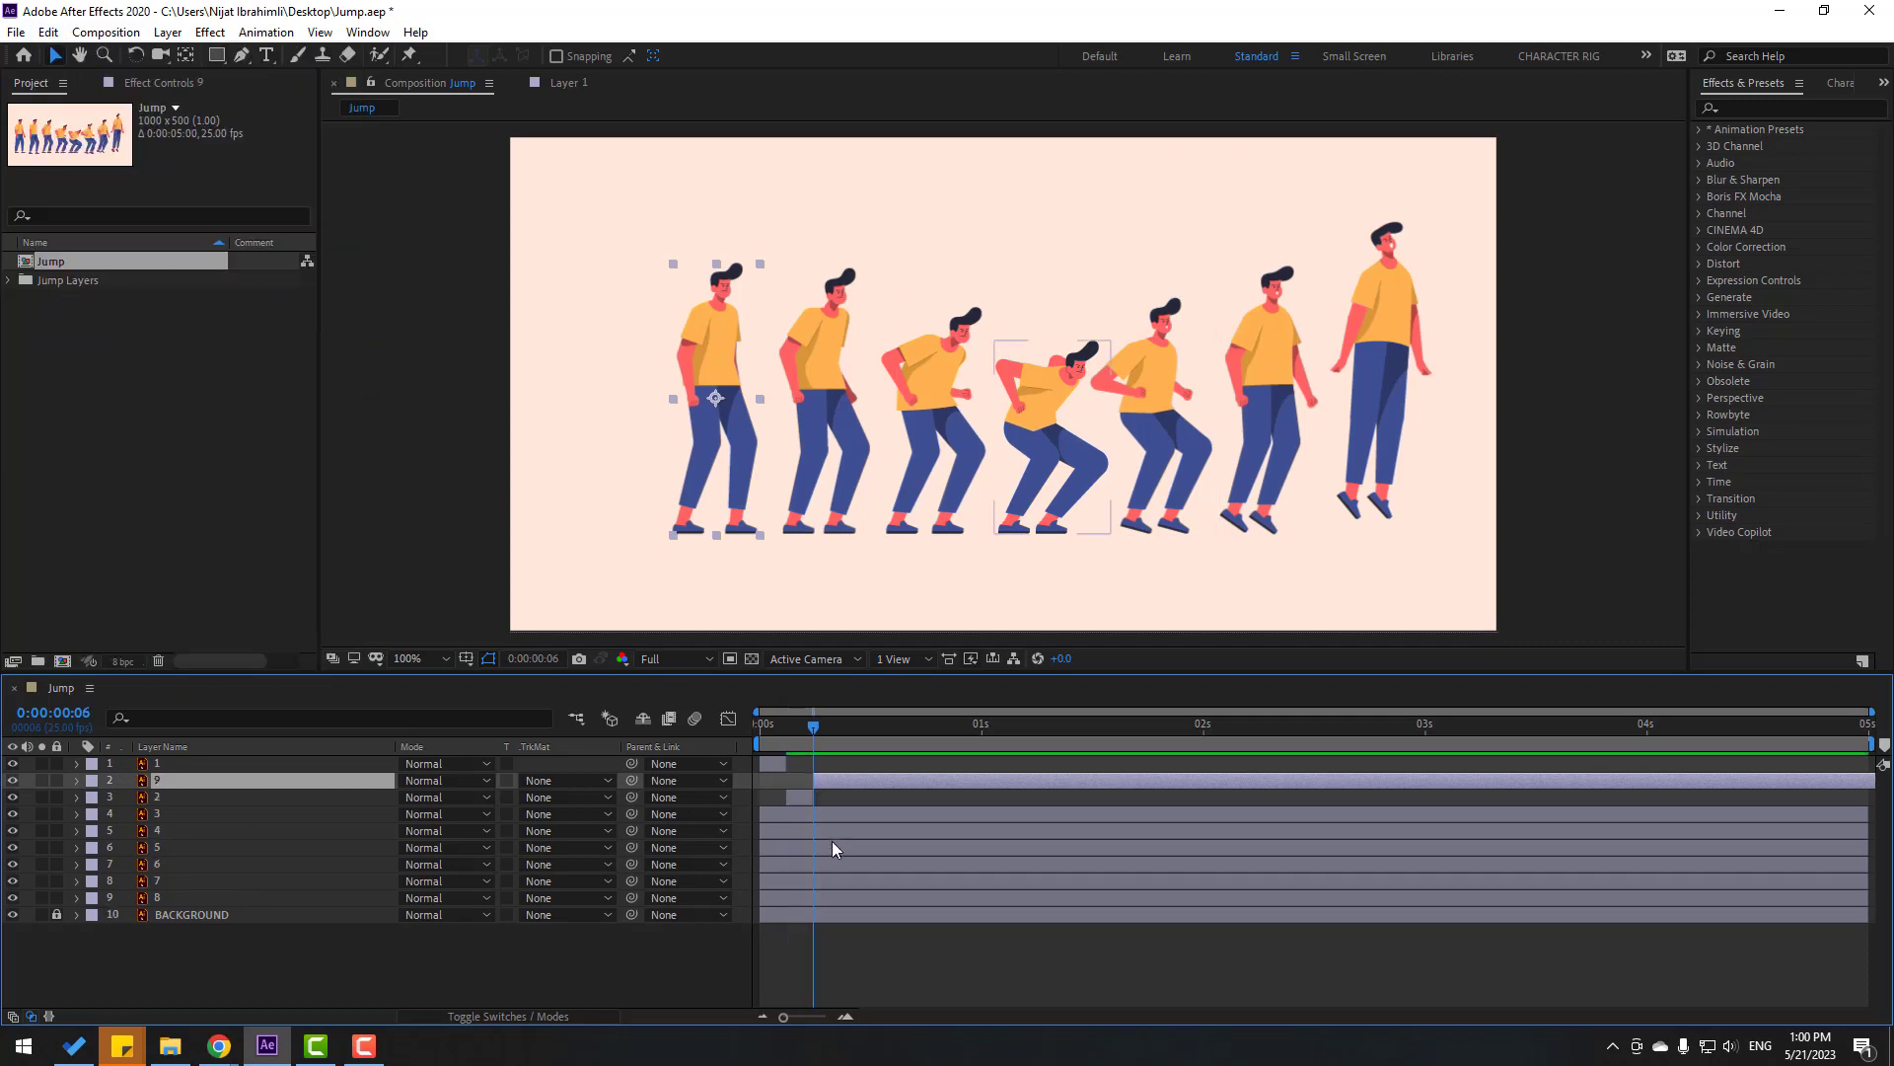
{"action": "key", "text": "Delete"}
Step: Trim layer 3 to a three-frame clip ending at 0:00:00:09
{"action": "left_click", "coordinate": [155, 798]}
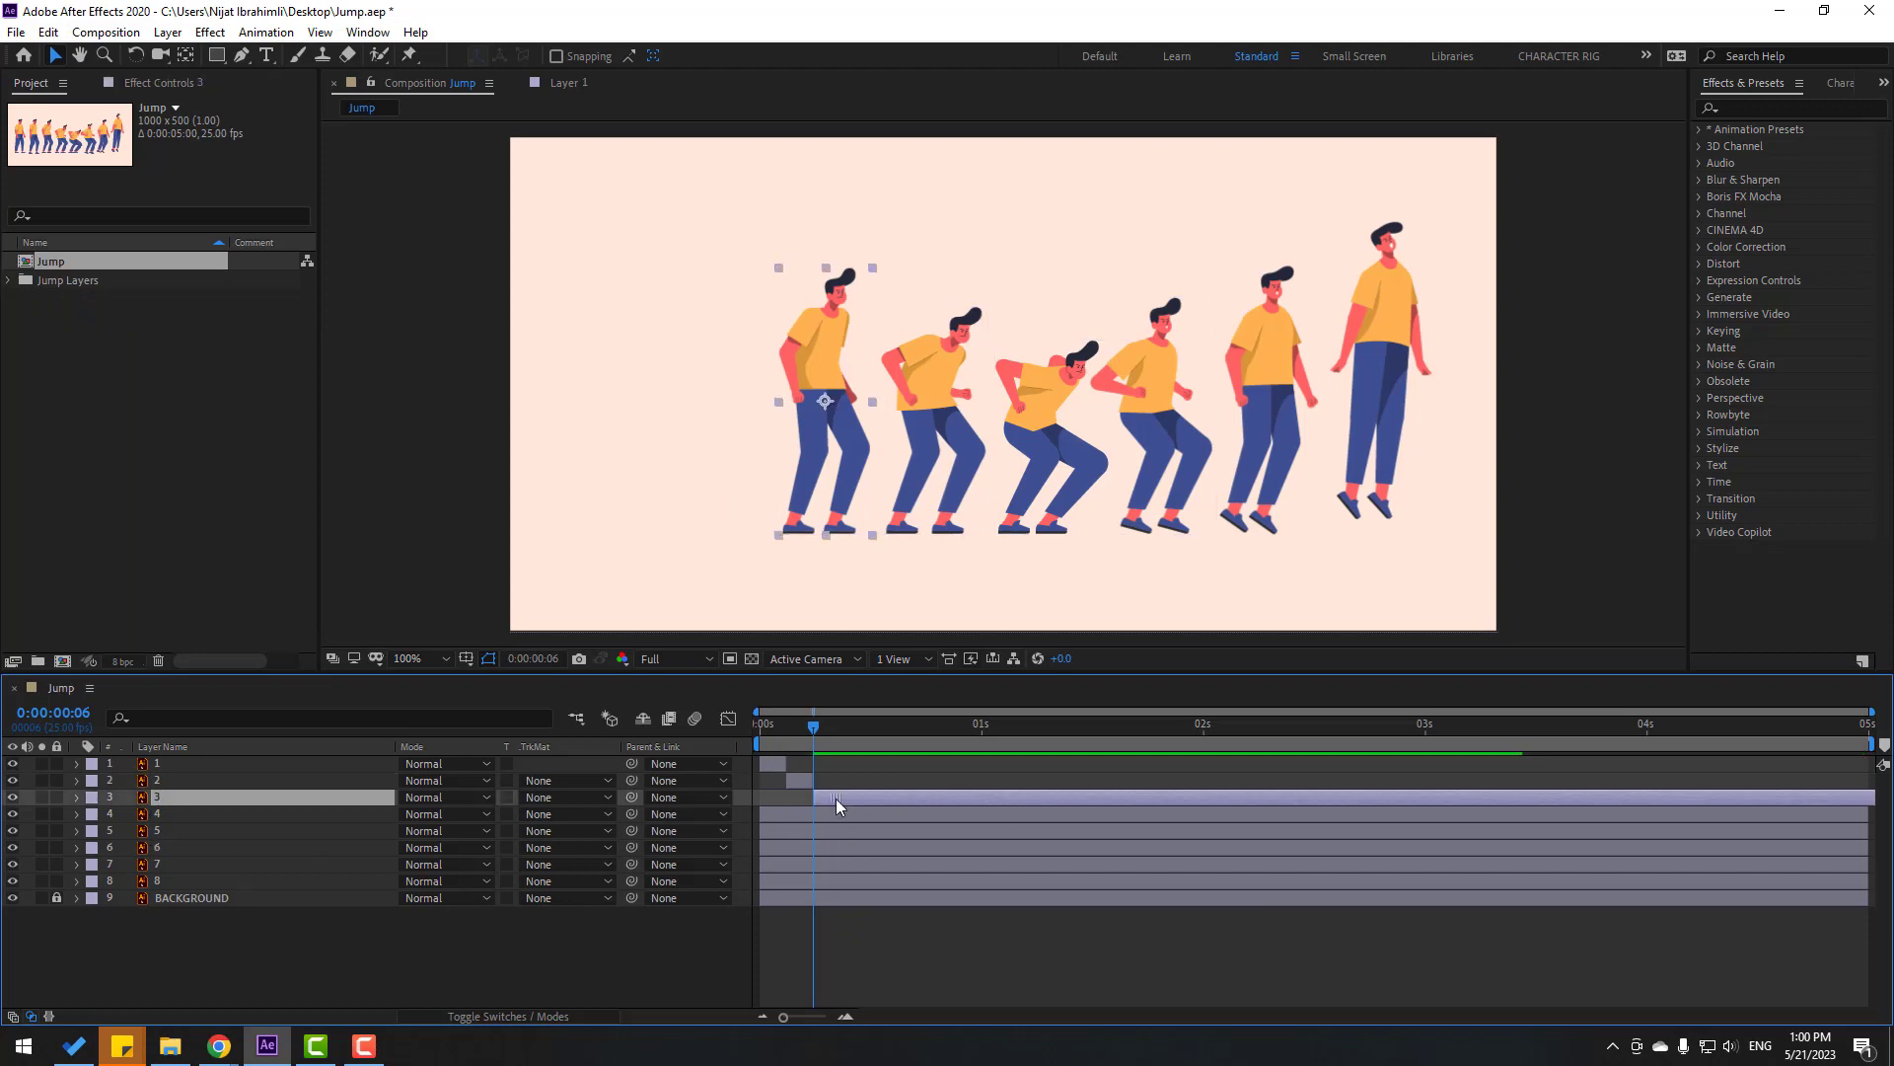
{"action": "key", "text": "Page_Down"}
{"action": "key", "text": "Page_Down"}
{"action": "key", "text": "Page_Down"}
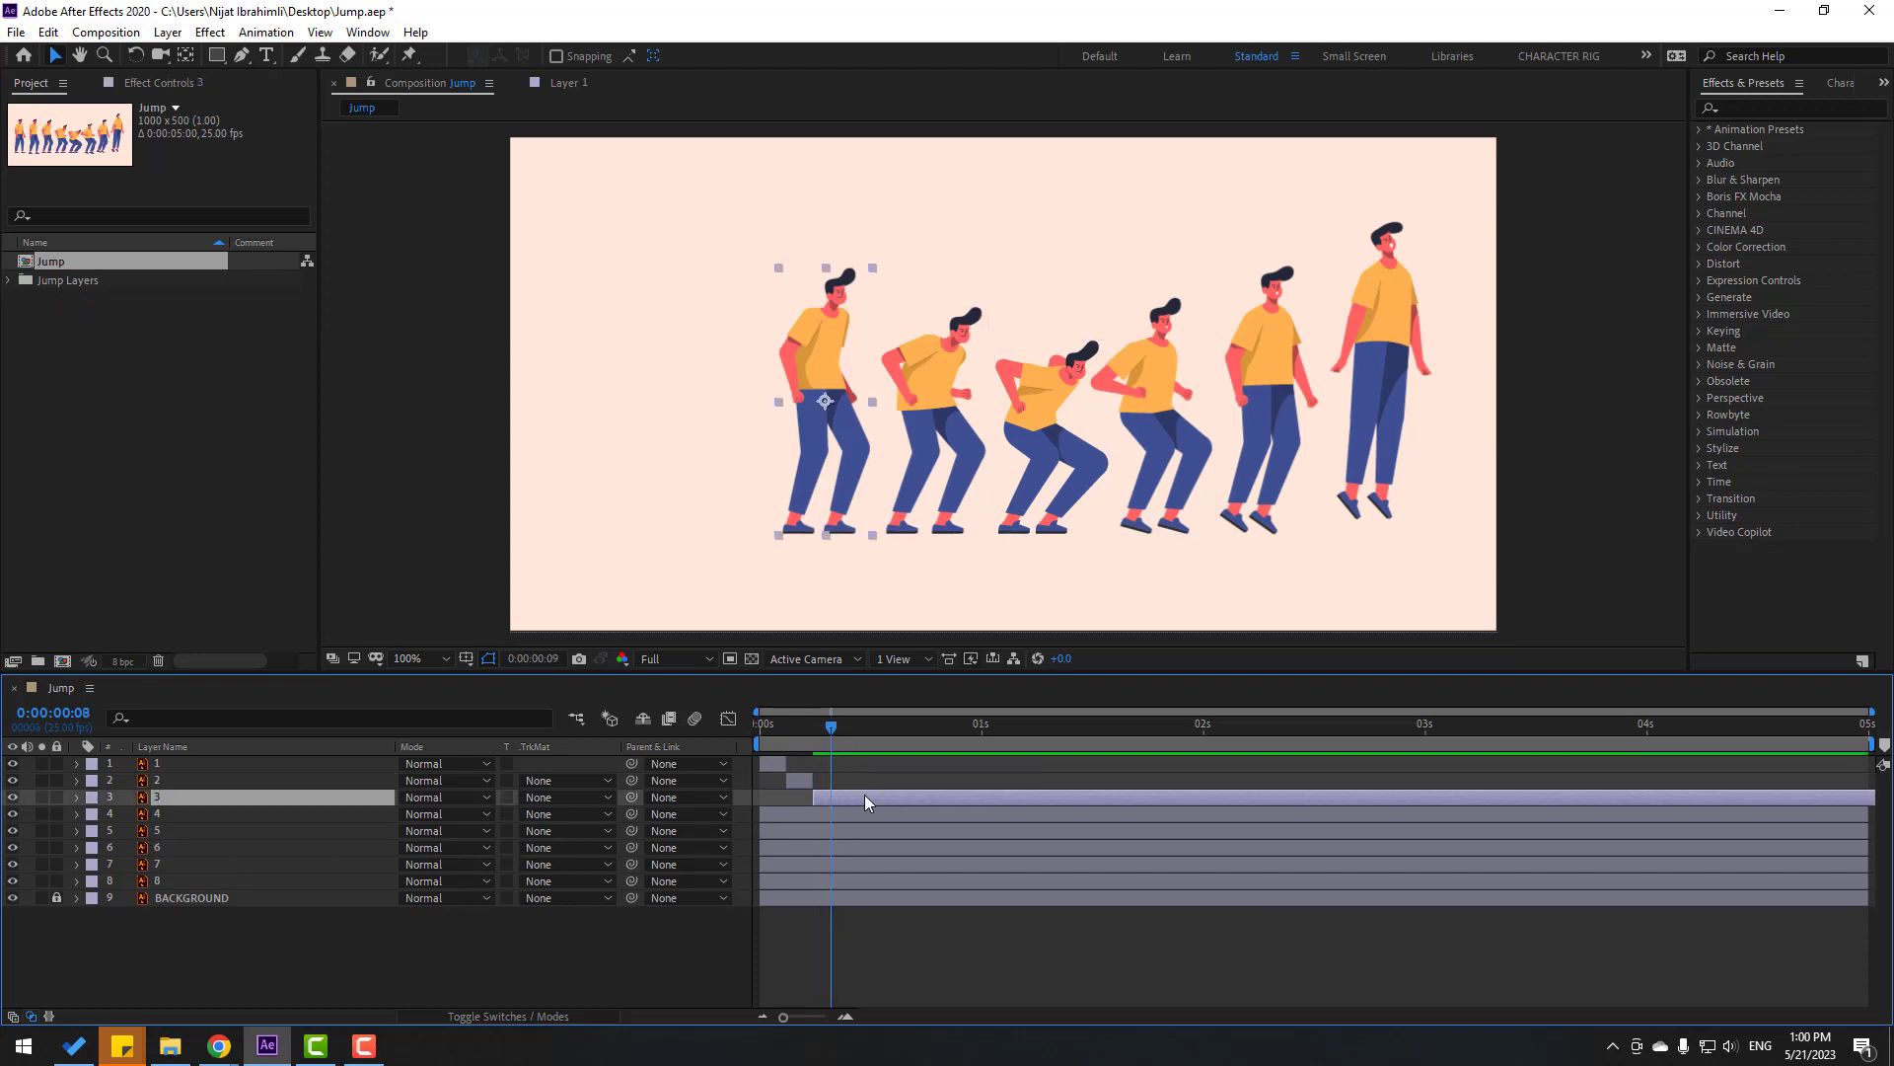
{"action": "left_click", "coordinate": [46, 32]}
{"action": "left_click", "coordinate": [168, 307]}
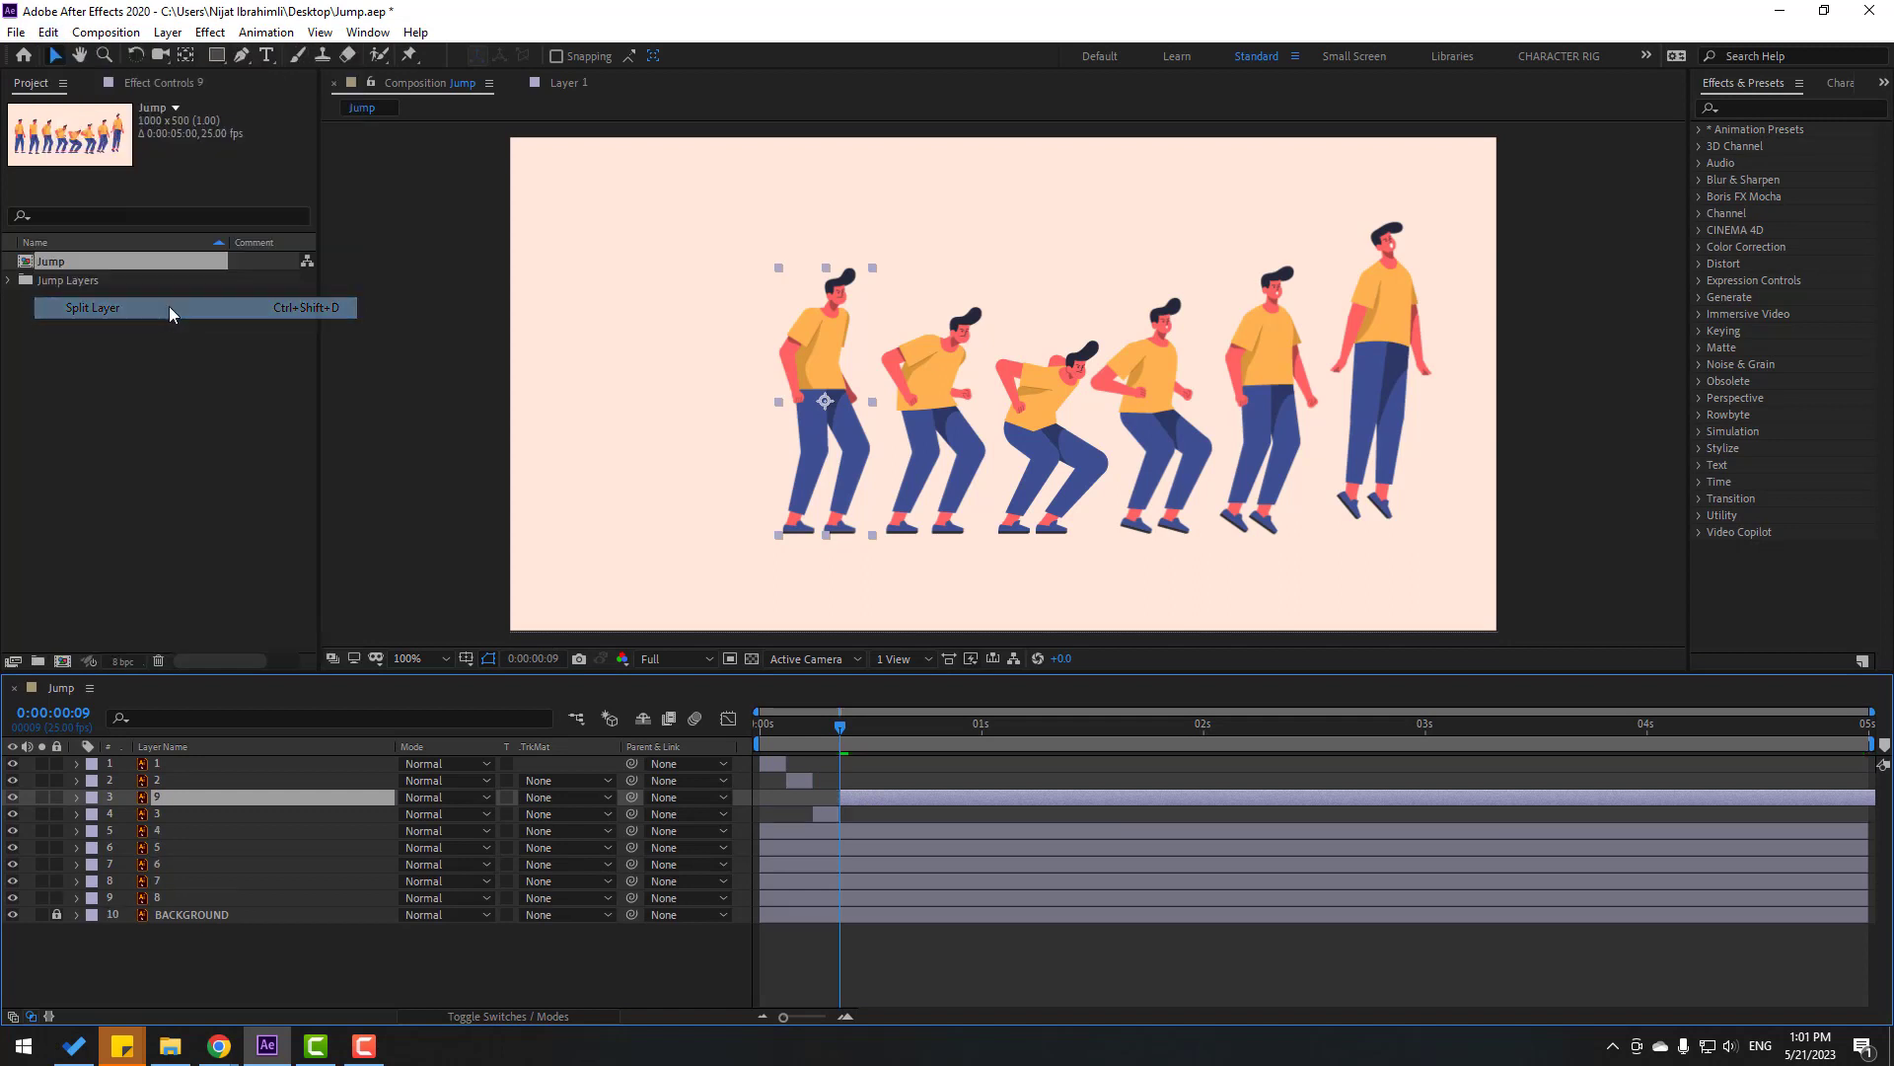
{"action": "key", "text": "Delete"}
Step: Start layer 4 at frame 9 and trim it to end at 0:00:00:12
{"action": "left_click", "coordinate": [967, 818]}
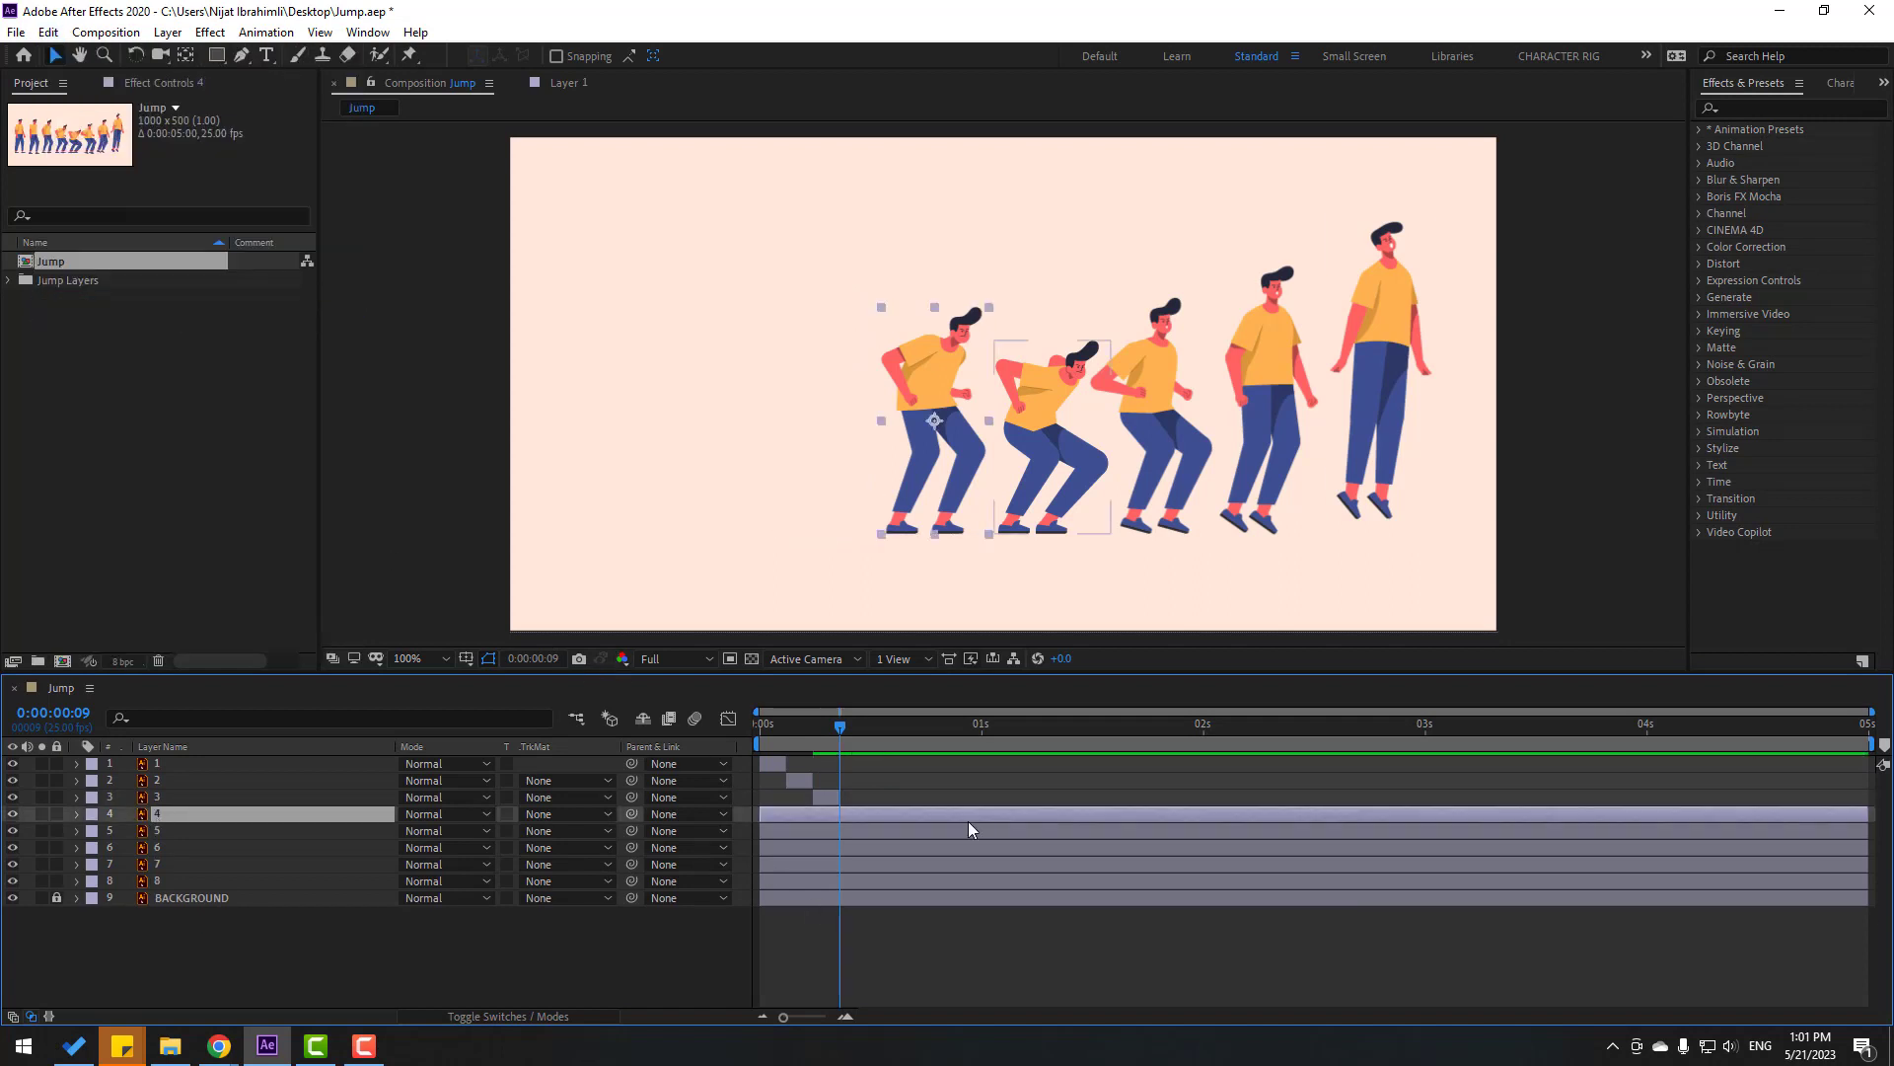
{"action": "left_click_drag", "start_coordinate": [813, 813], "coordinate": [893, 815]}
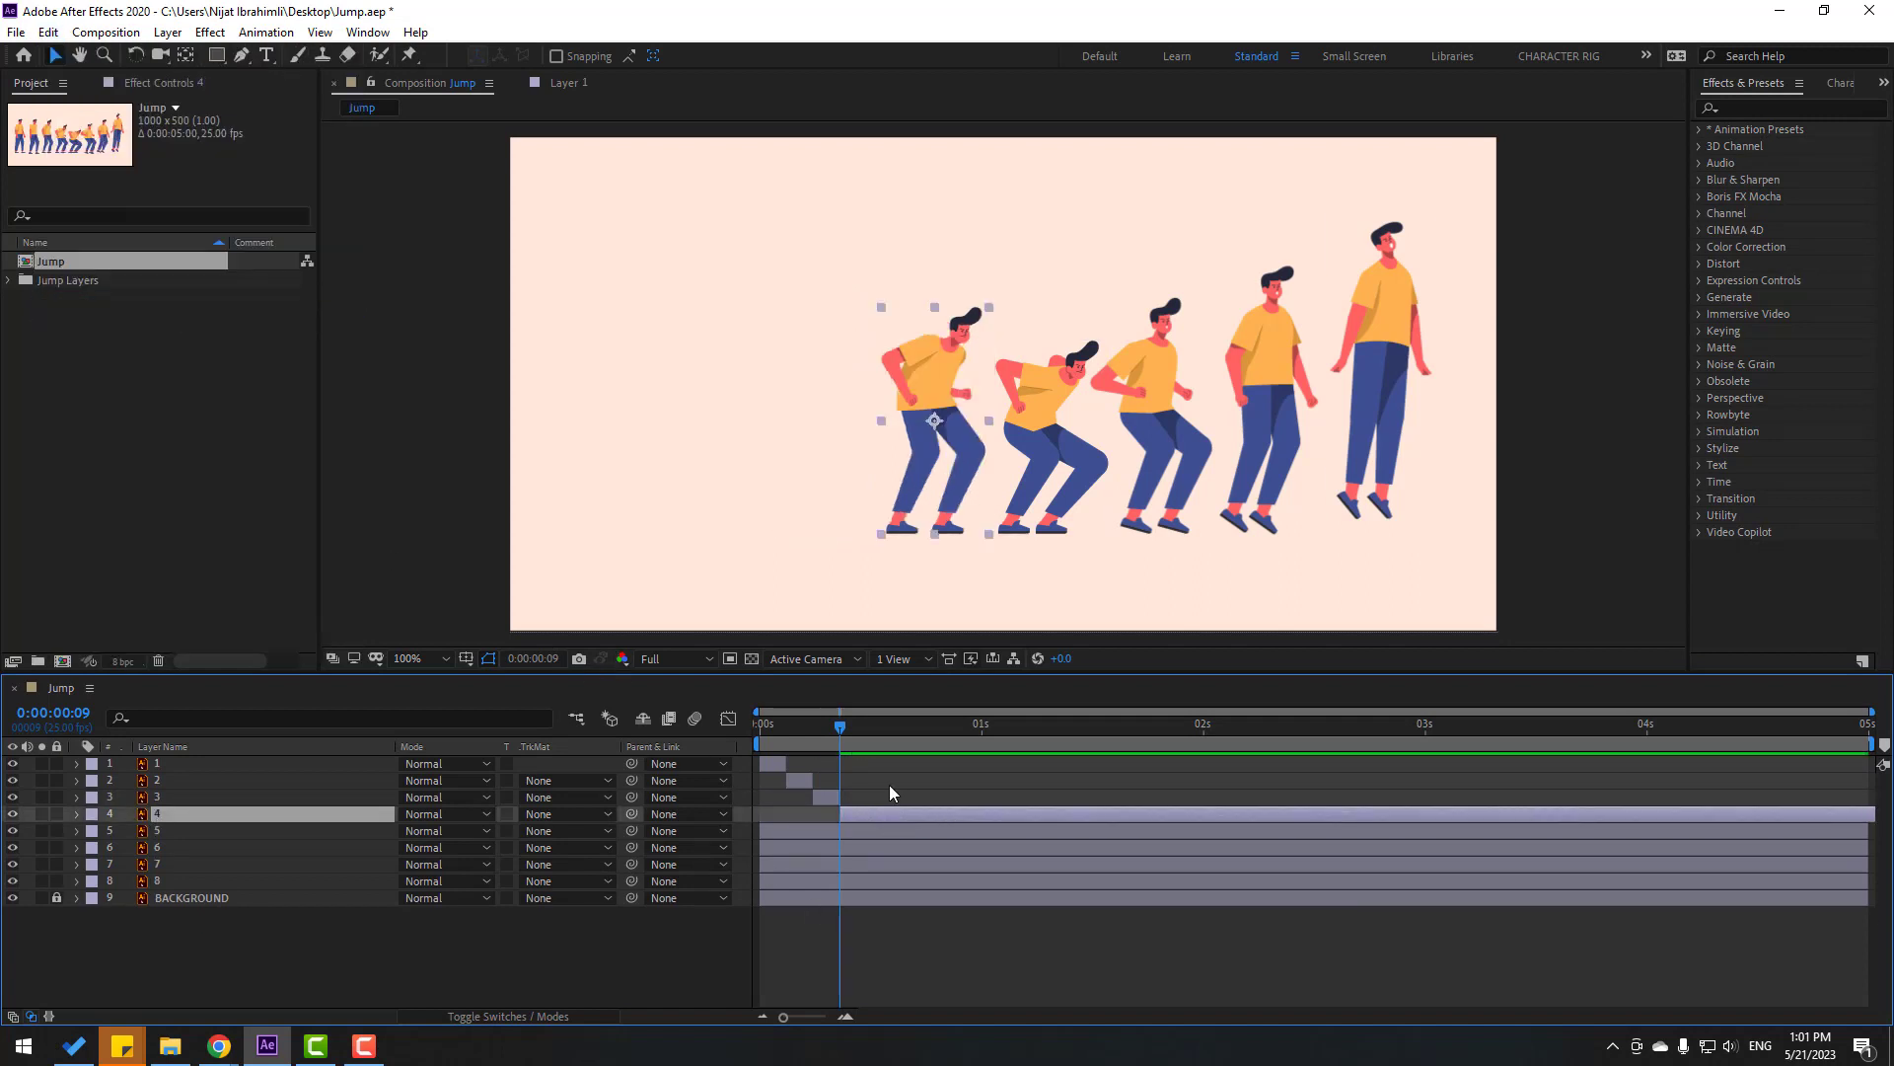
{"action": "key", "text": "space"}
{"action": "left_click", "coordinate": [47, 32]}
{"action": "left_click", "coordinate": [99, 305]}
{"action": "key", "text": "Delete"}
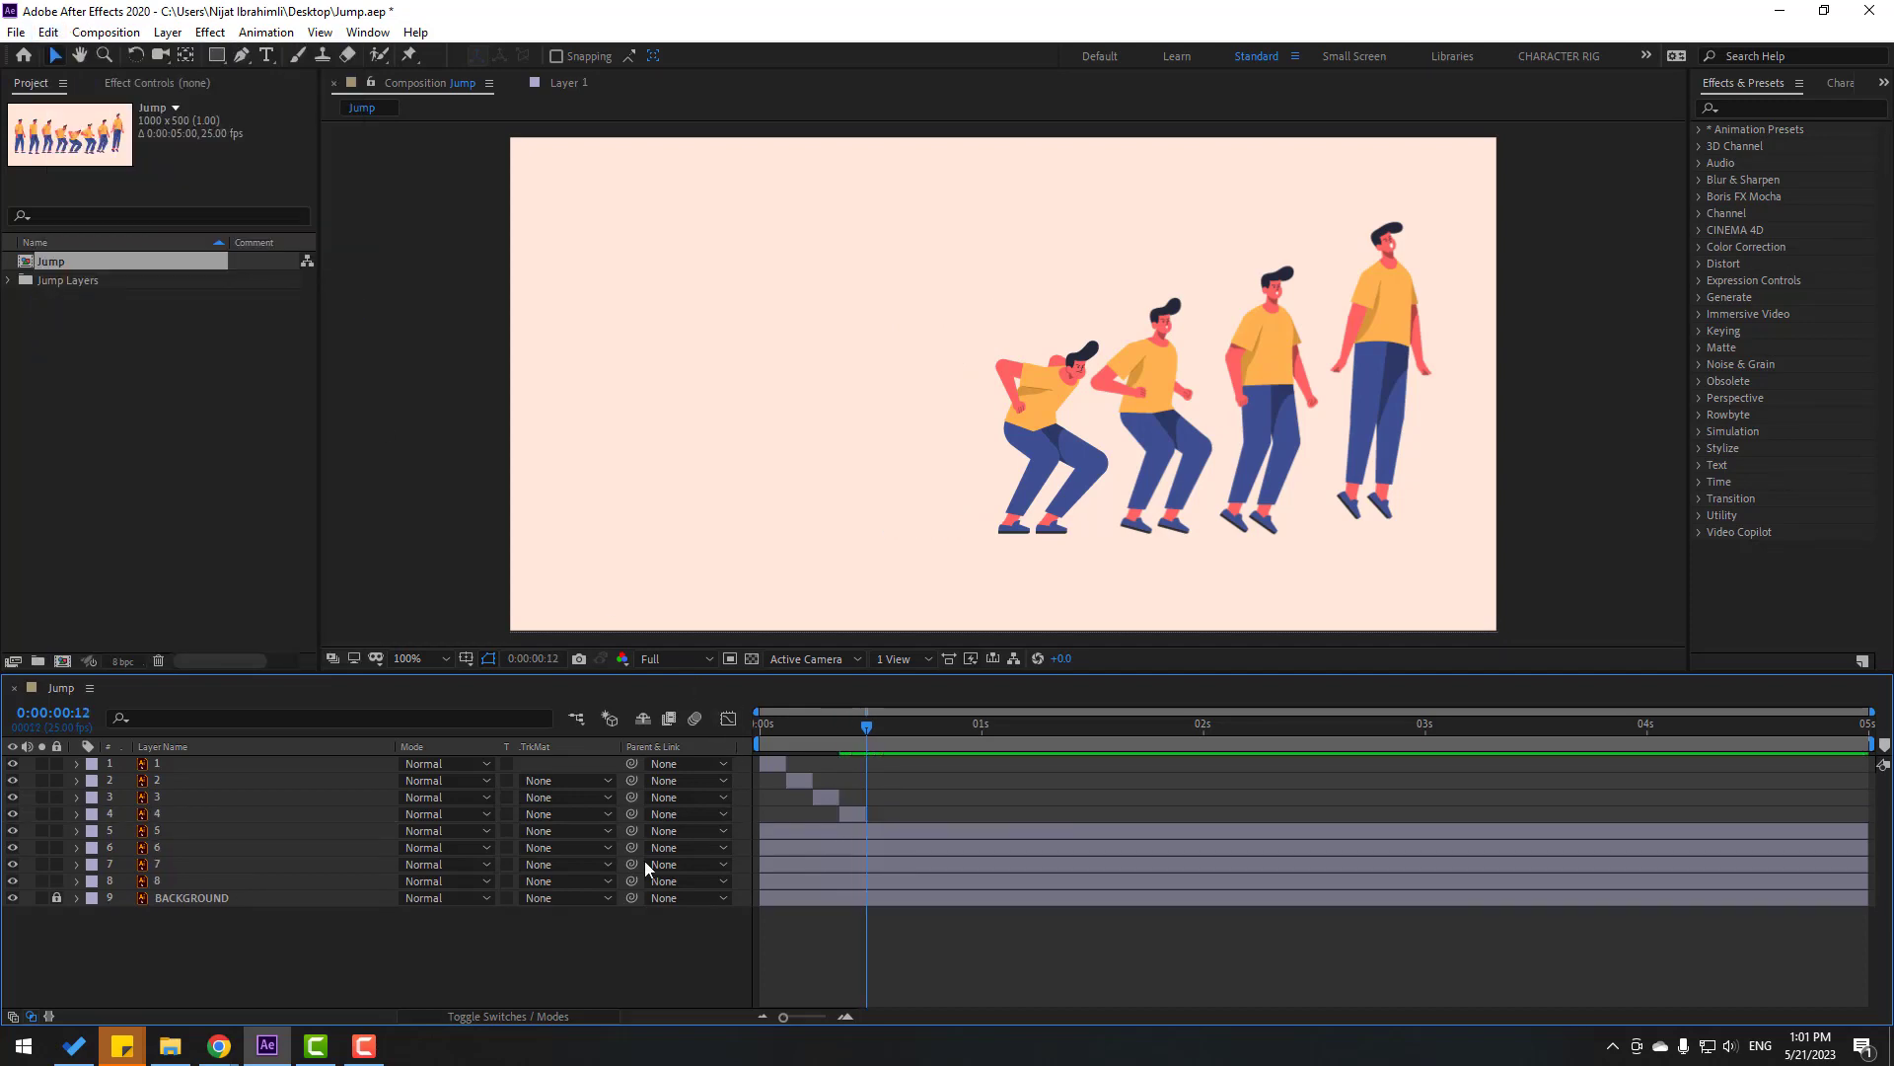
{"action": "left_click", "coordinate": [798, 831]}
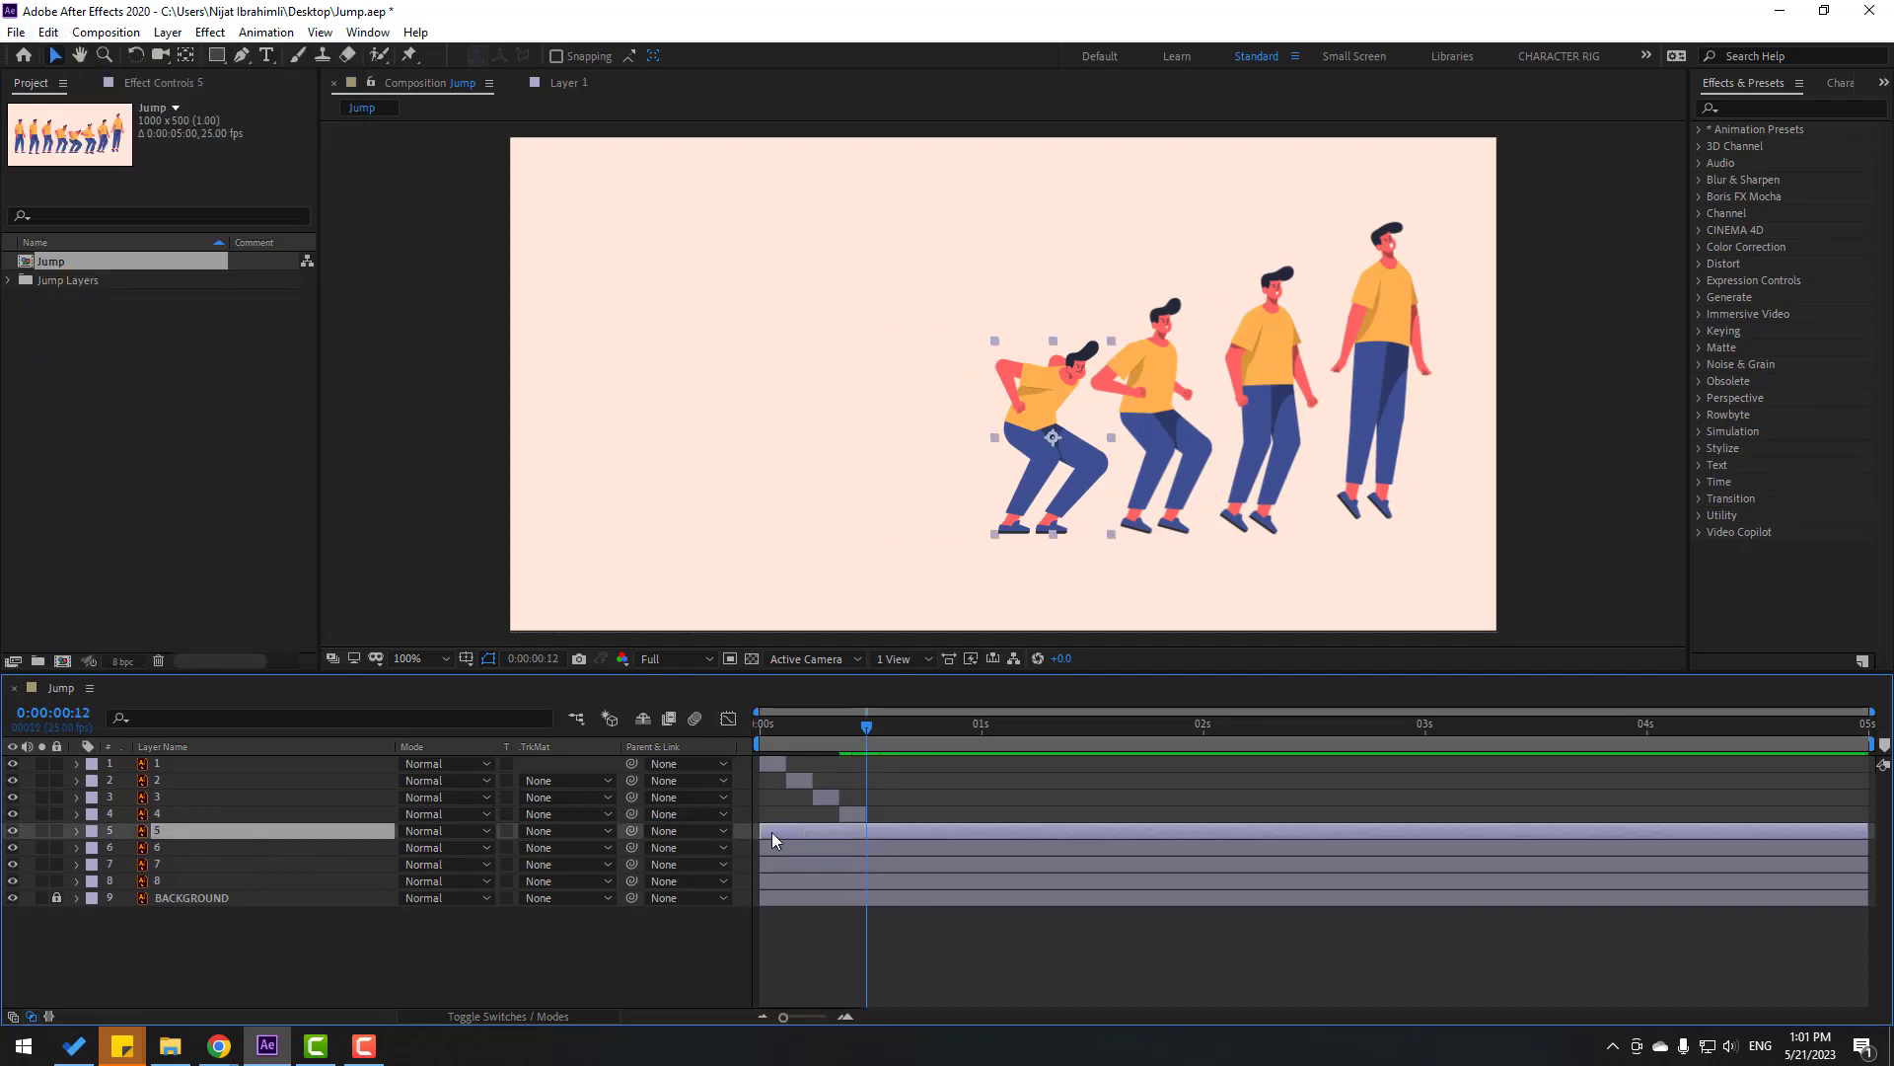
Step: Start layers 5 and 6 at frames 12 and 15, trimming each to three frames
{"action": "left_click_drag", "start_coordinate": [771, 832], "coordinate": [880, 829]}
{"action": "key", "text": "space"}
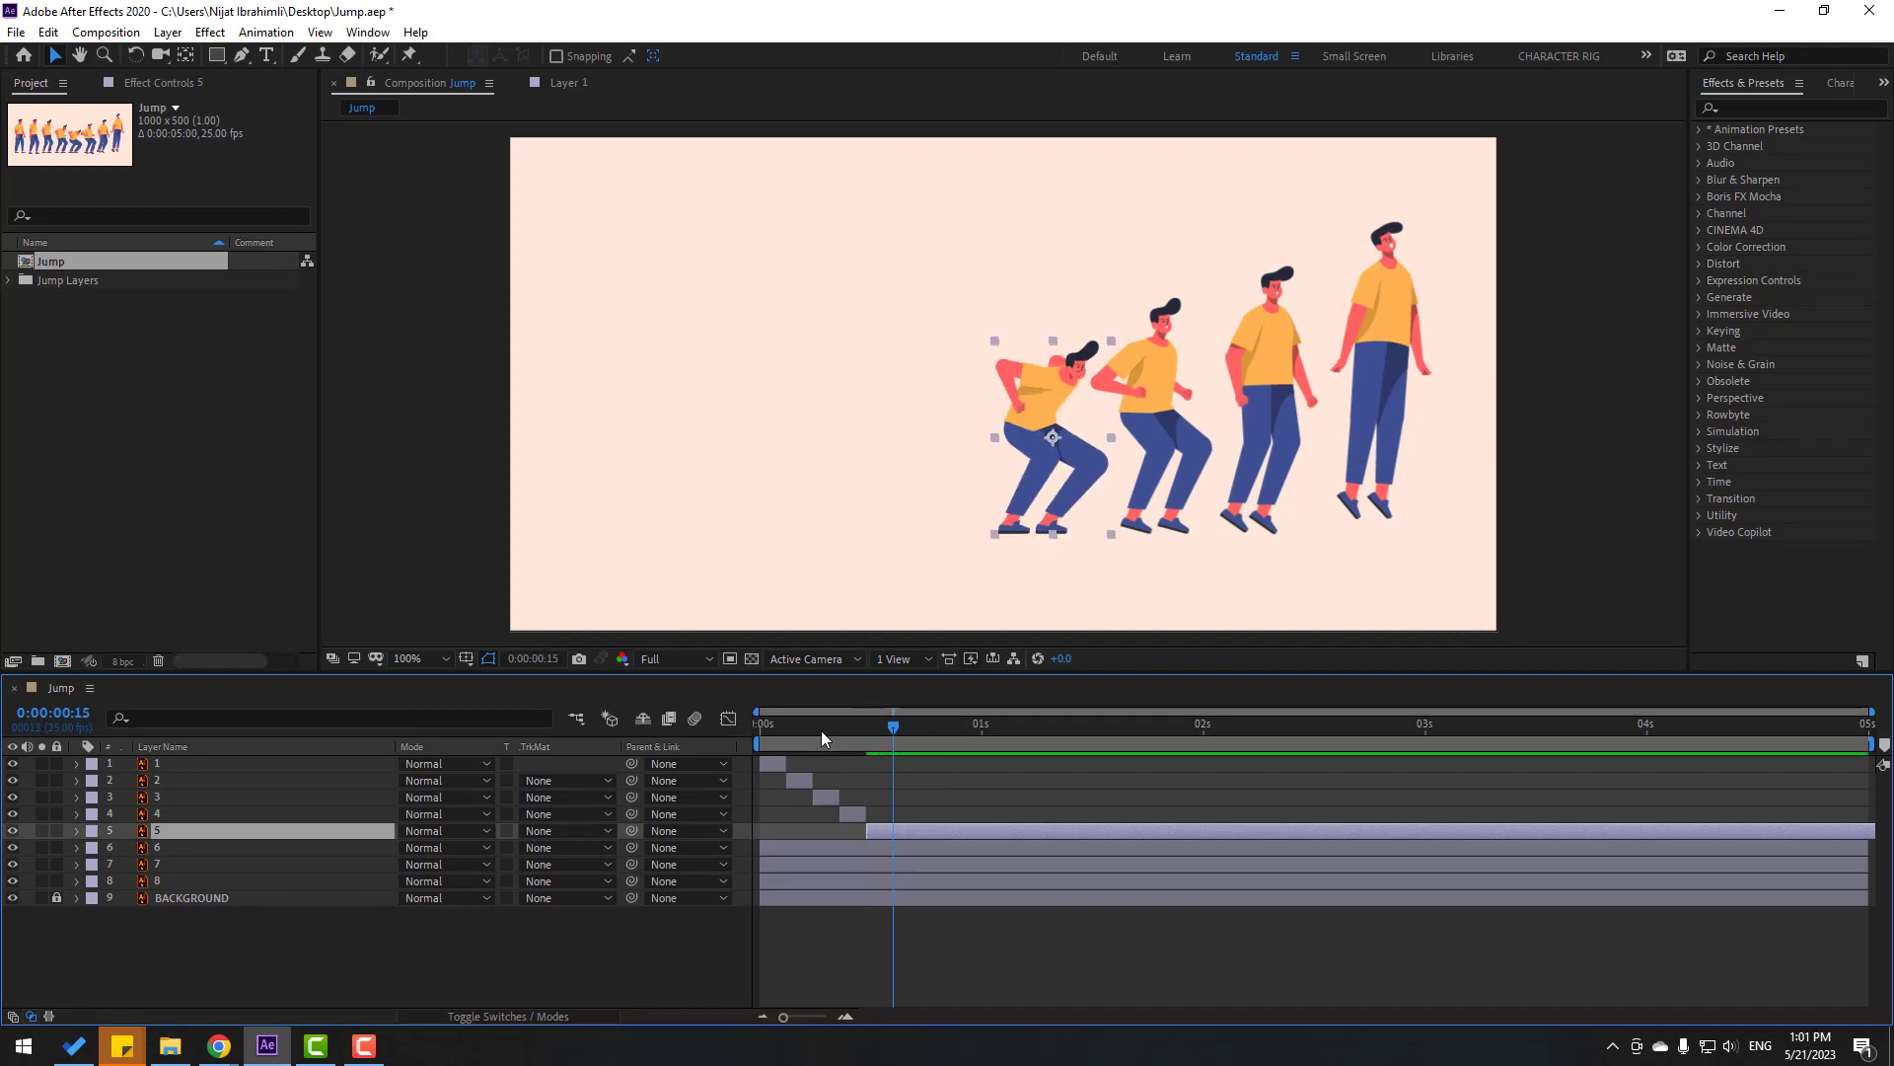
{"action": "left_click", "coordinate": [54, 32]}
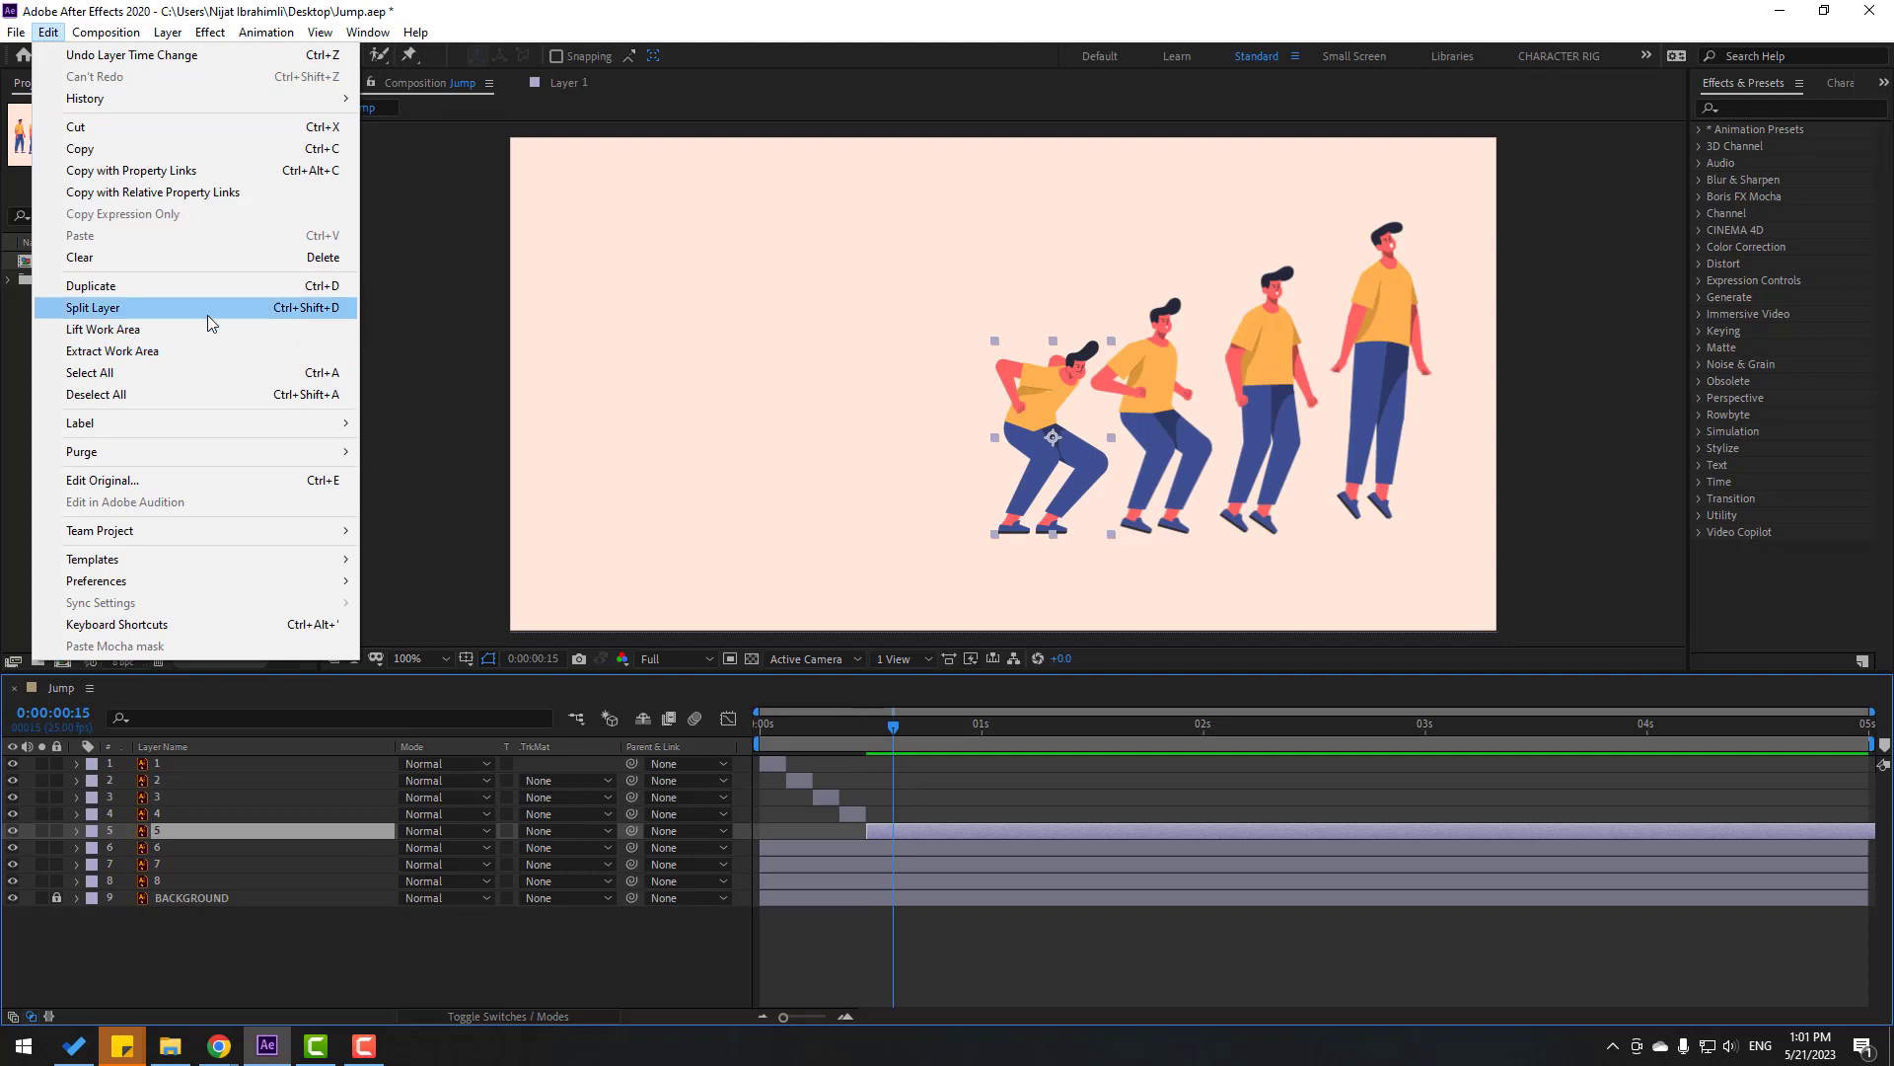
{"action": "left_click", "coordinate": [209, 309]}
{"action": "key", "text": "Delete"}
{"action": "left_click_drag", "start_coordinate": [785, 854], "coordinate": [910, 855]}
{"action": "key", "text": "space"}
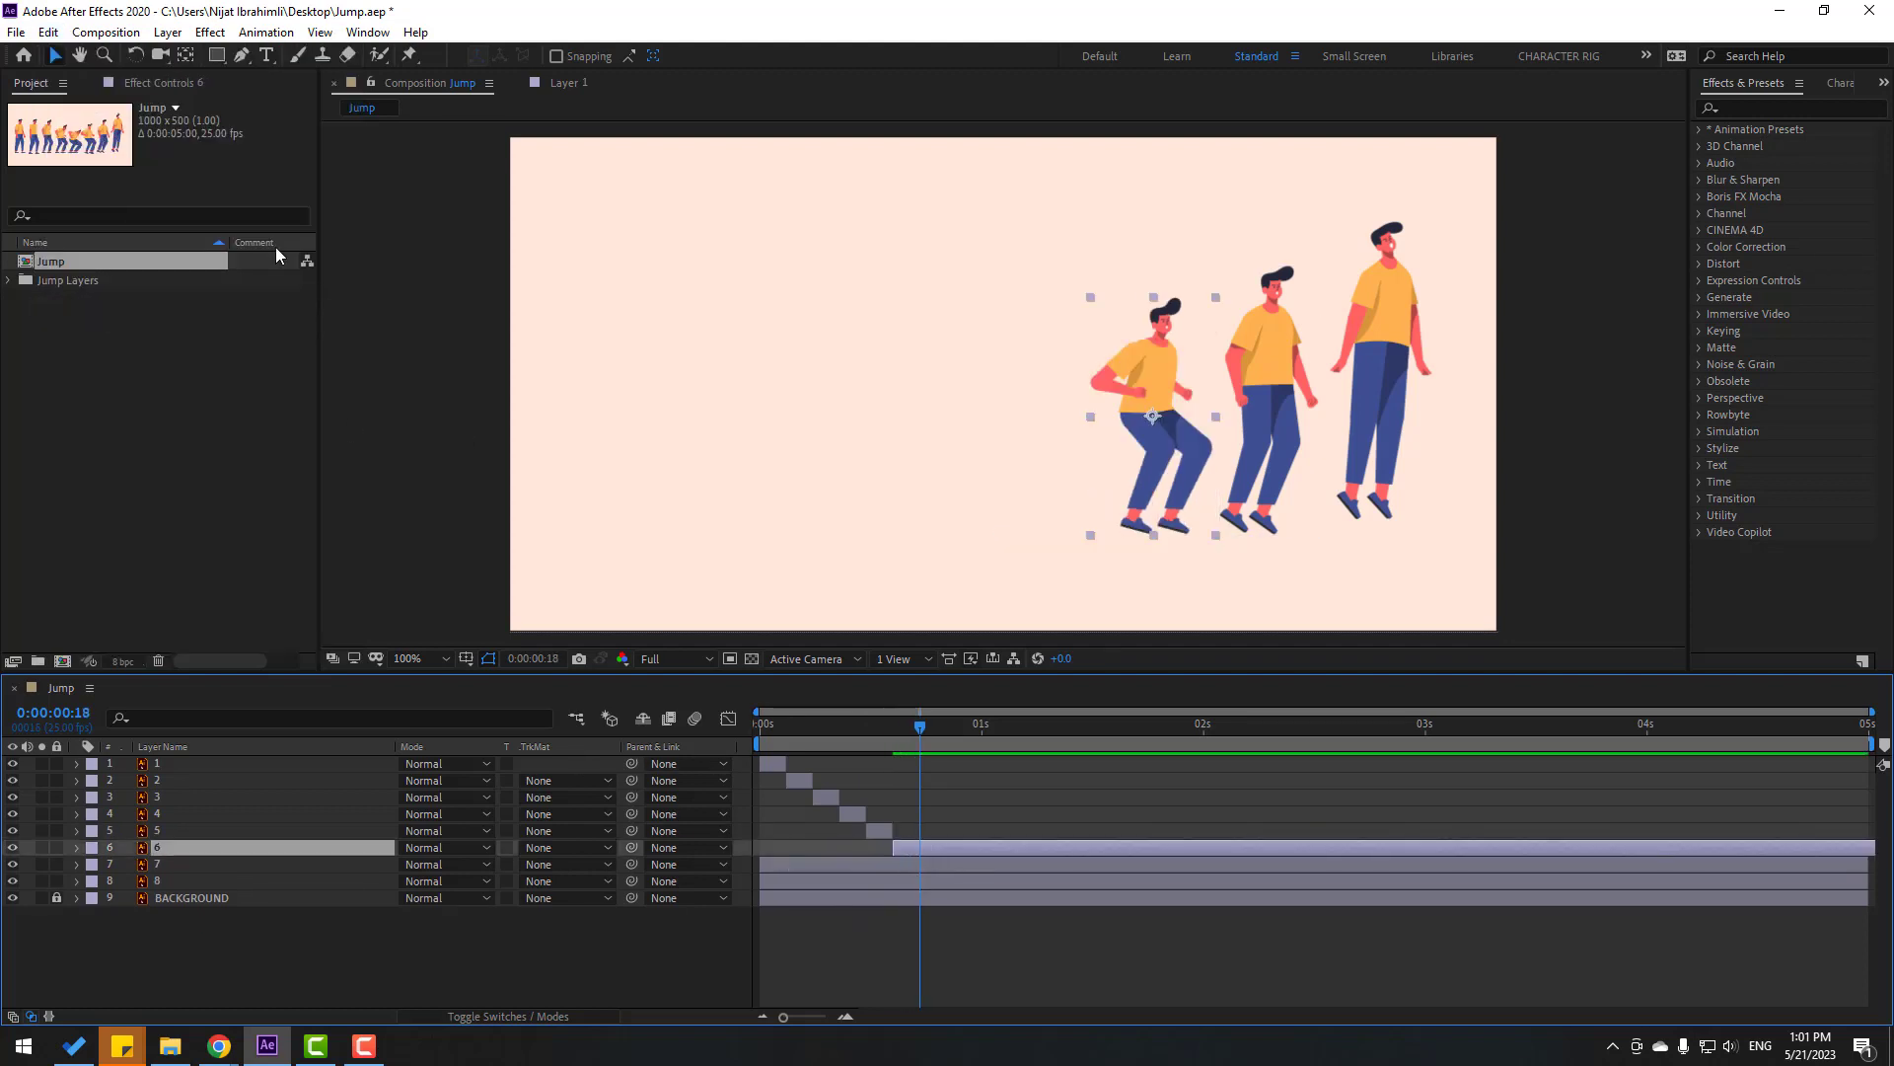
{"action": "left_click", "coordinate": [51, 33]}
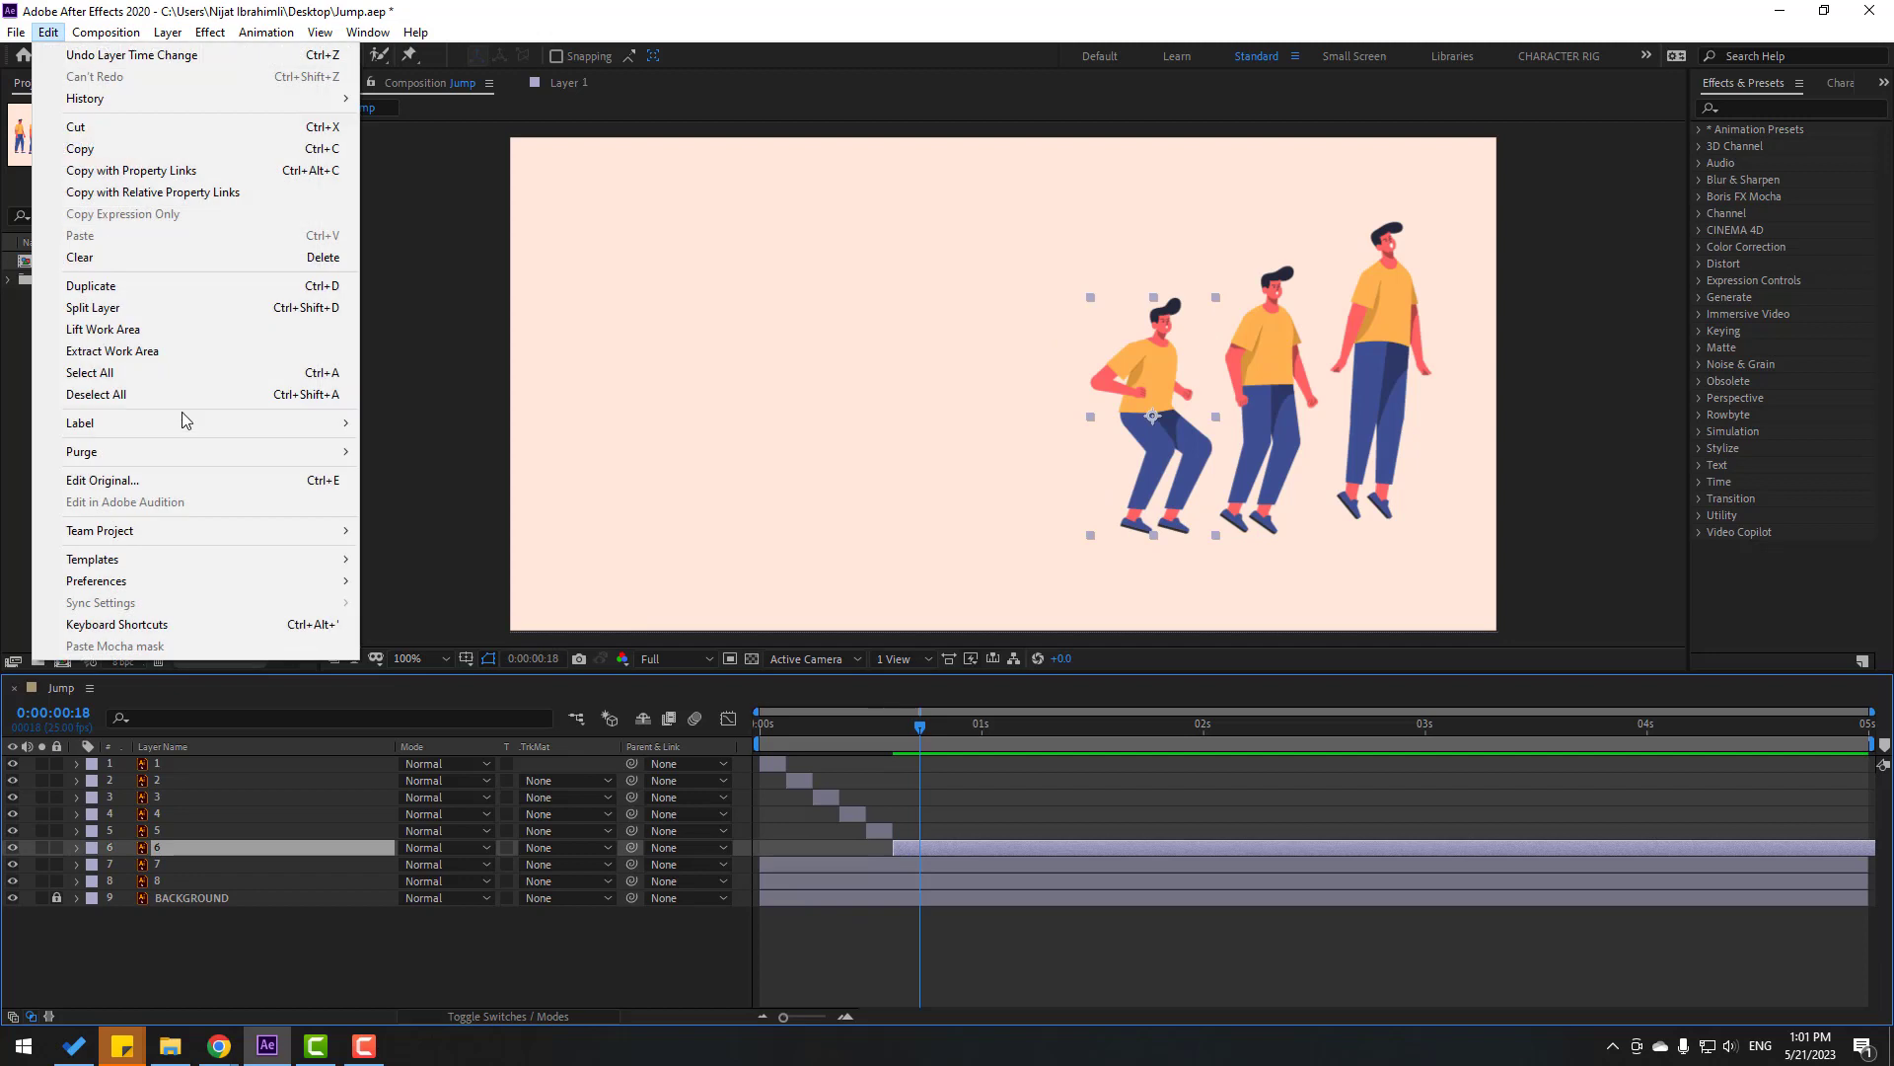
{"action": "left_click", "coordinate": [134, 309]}
{"action": "key", "text": "Delete"}
Step: Start layer 7 at frame 18, trim it, and butt it against layer 6
{"action": "left_click_drag", "start_coordinate": [781, 863], "coordinate": [912, 865]}
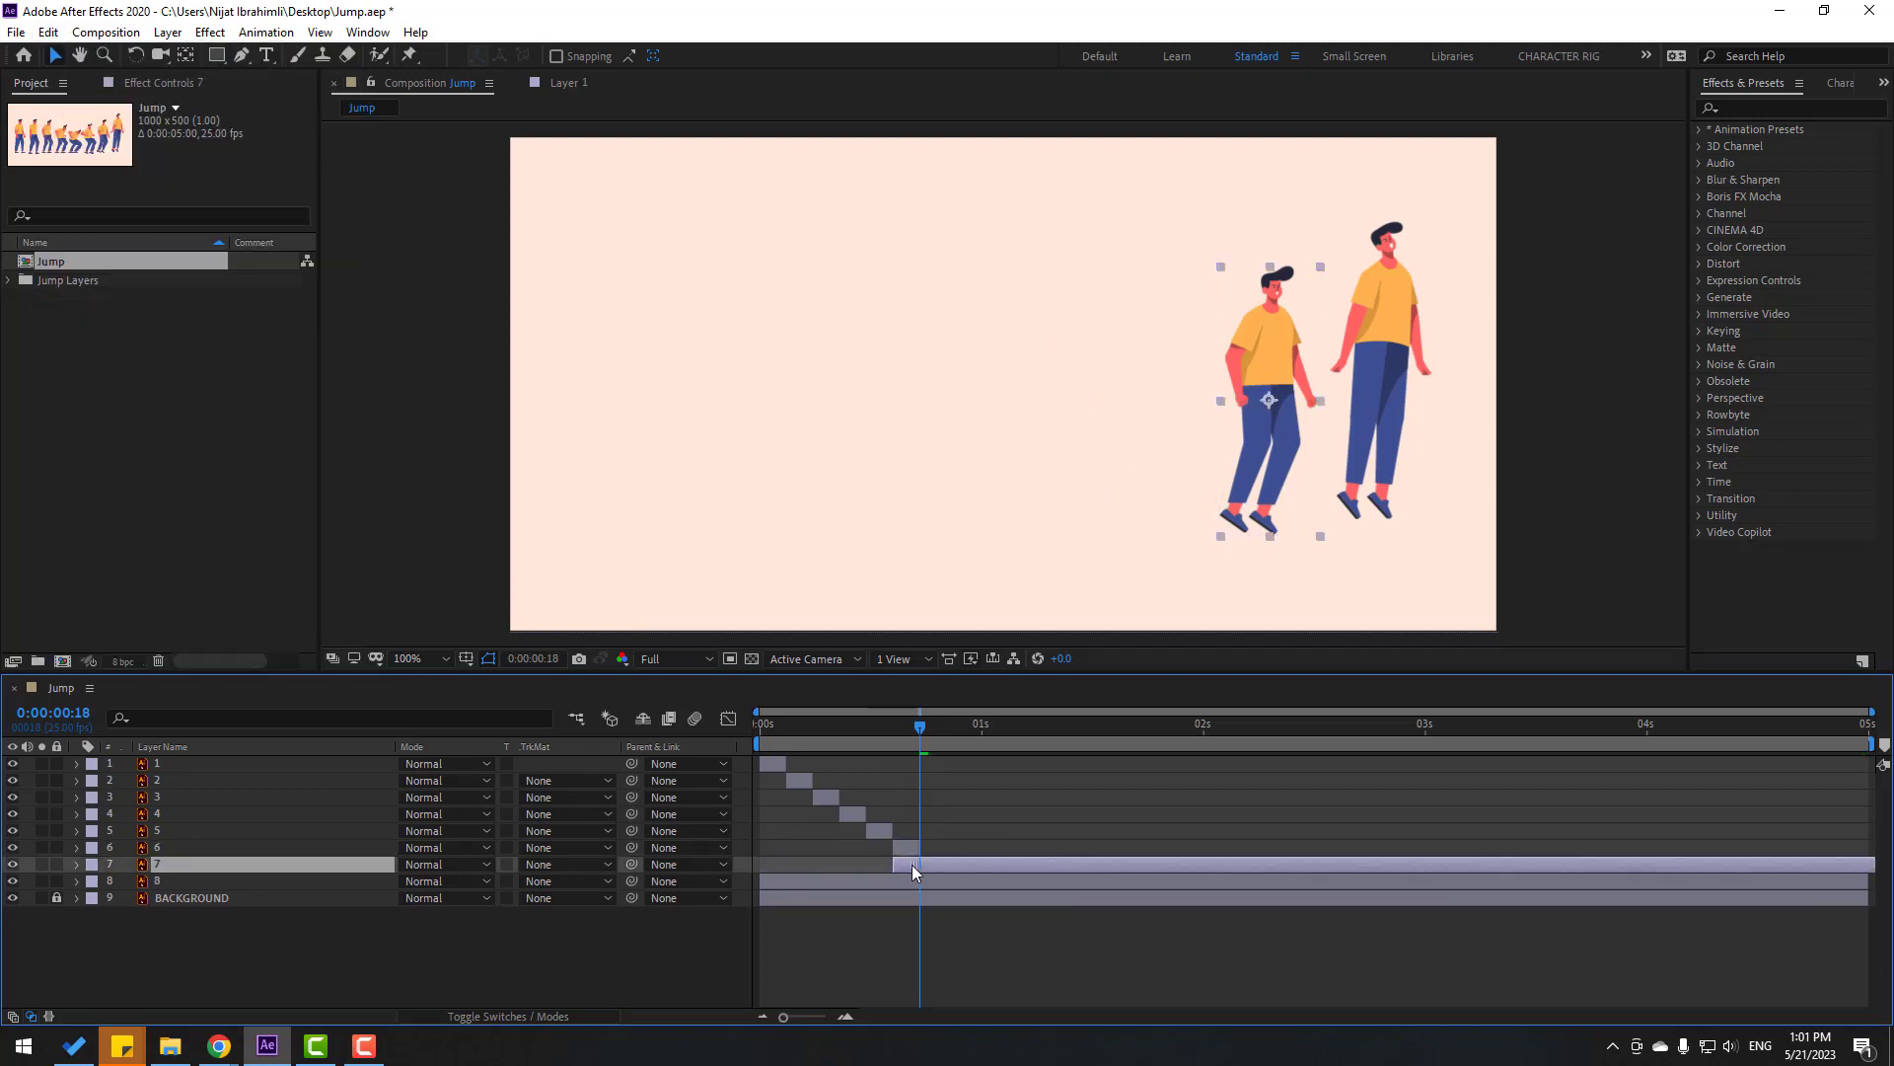
{"action": "left_click", "coordinate": [58, 27]}
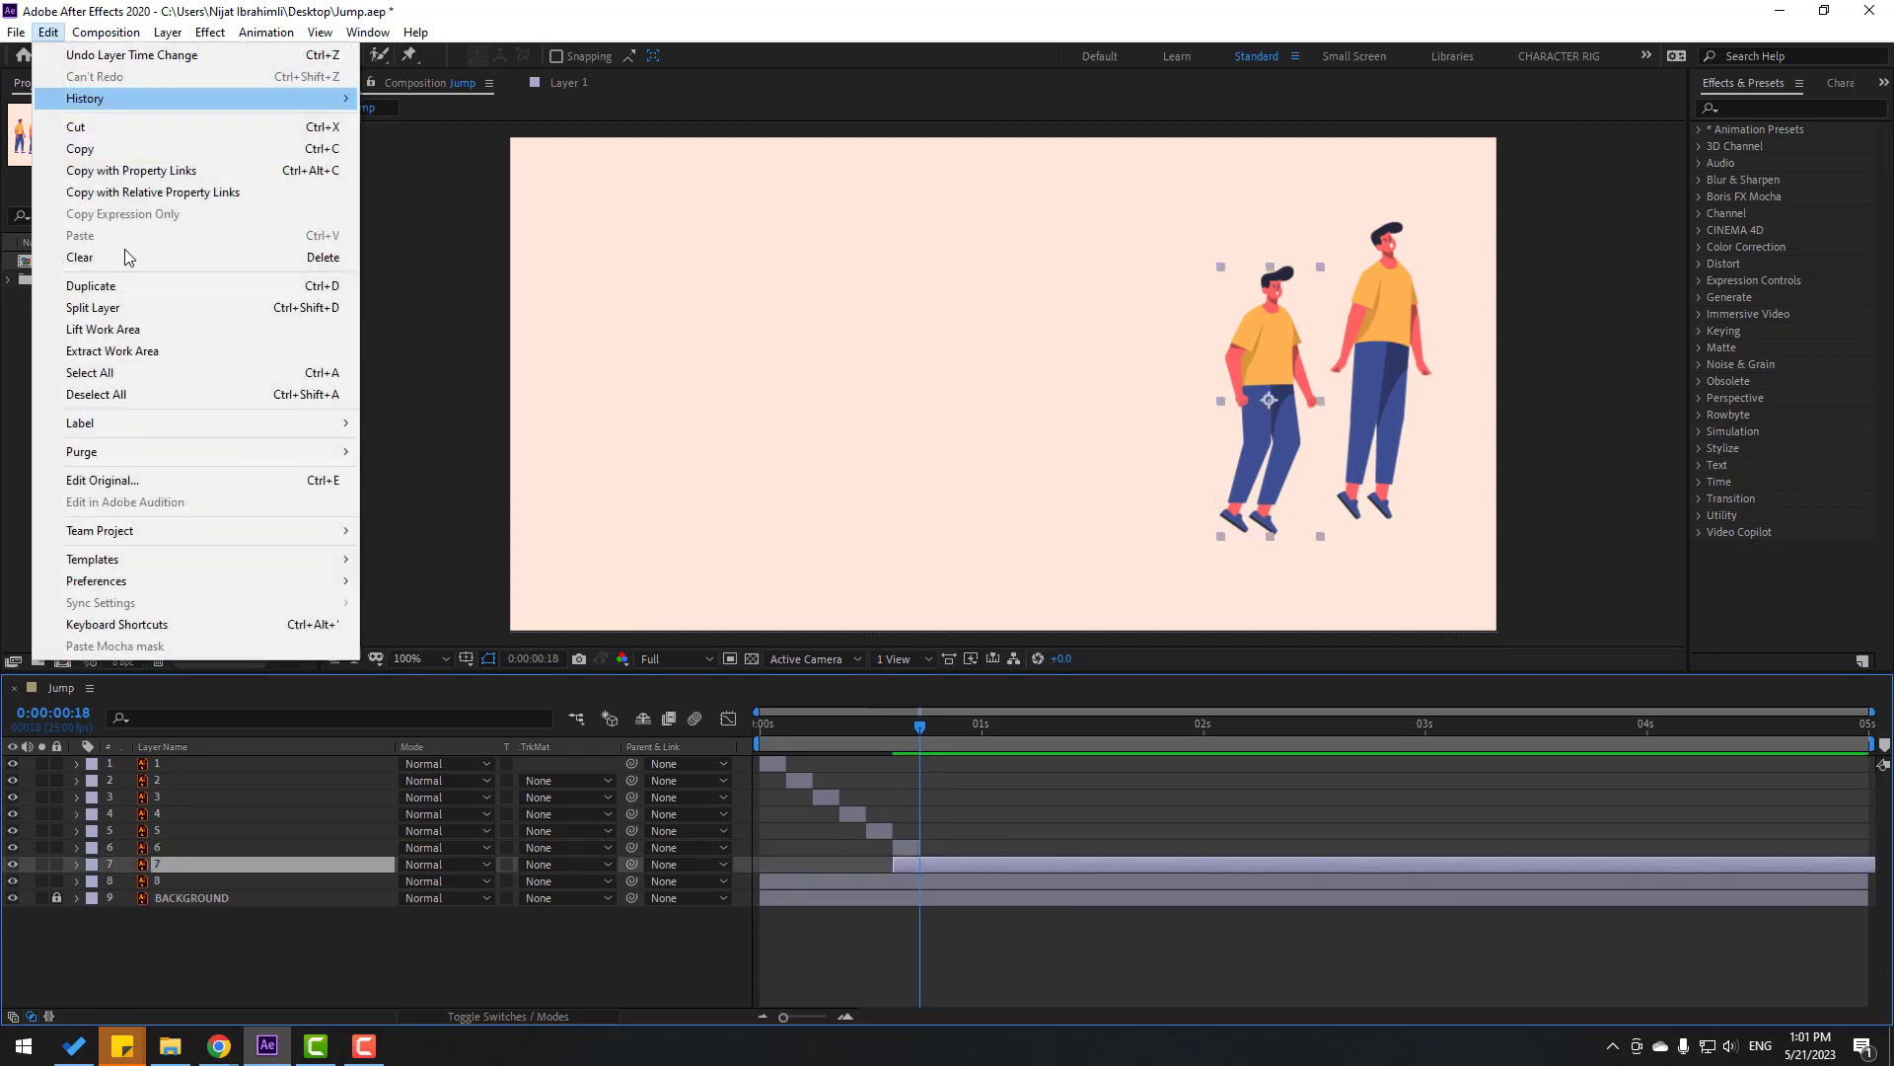
{"action": "left_click", "coordinate": [152, 315]}
{"action": "key", "text": "Delete"}
{"action": "left_click_drag", "start_coordinate": [906, 866], "coordinate": [932, 864]}
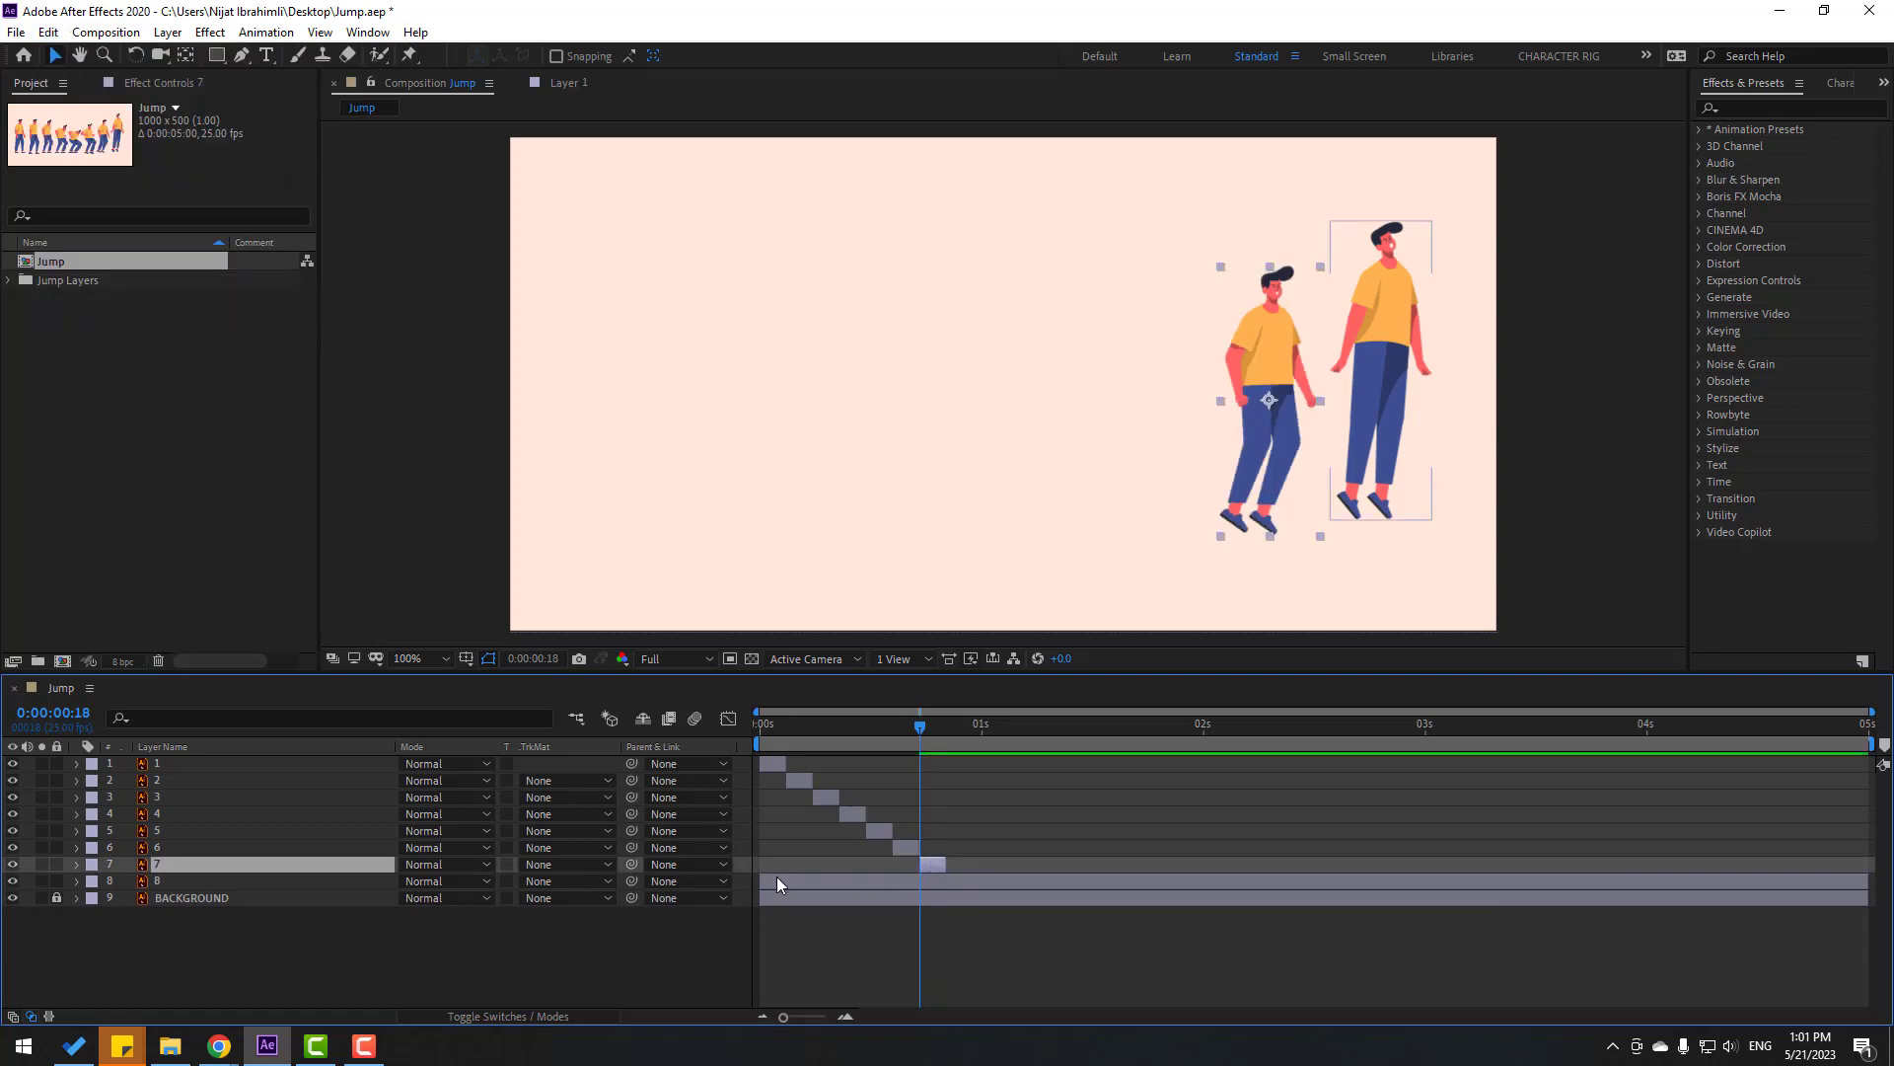
Step: Trim layer 8 to start at frame 21, then preview the jump from the start
{"action": "left_click_drag", "start_coordinate": [777, 876], "coordinate": [939, 880]}
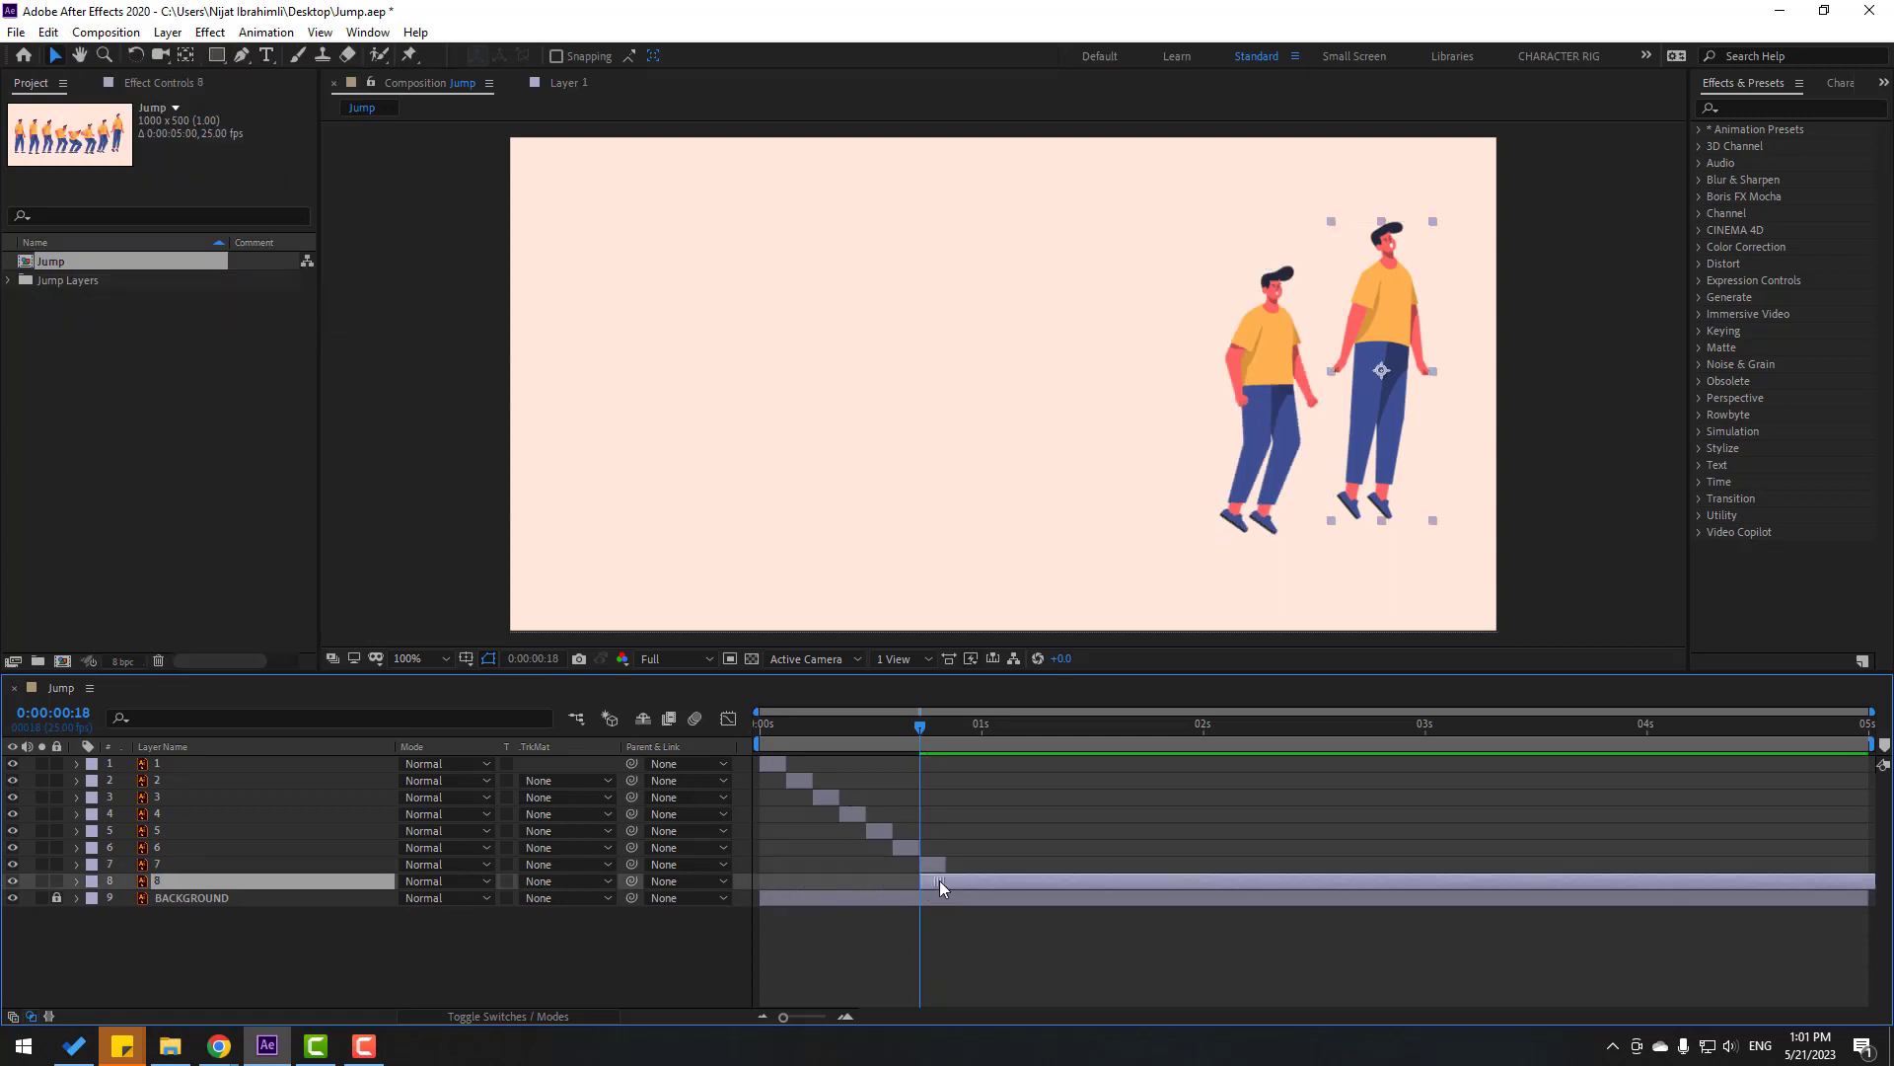
{"action": "key", "text": "Page_Down"}
{"action": "key", "text": "Page_Down"}
{"action": "key", "text": "Page_Down"}
{"action": "left_click", "coordinate": [47, 31]}
{"action": "left_click", "coordinate": [187, 308]}
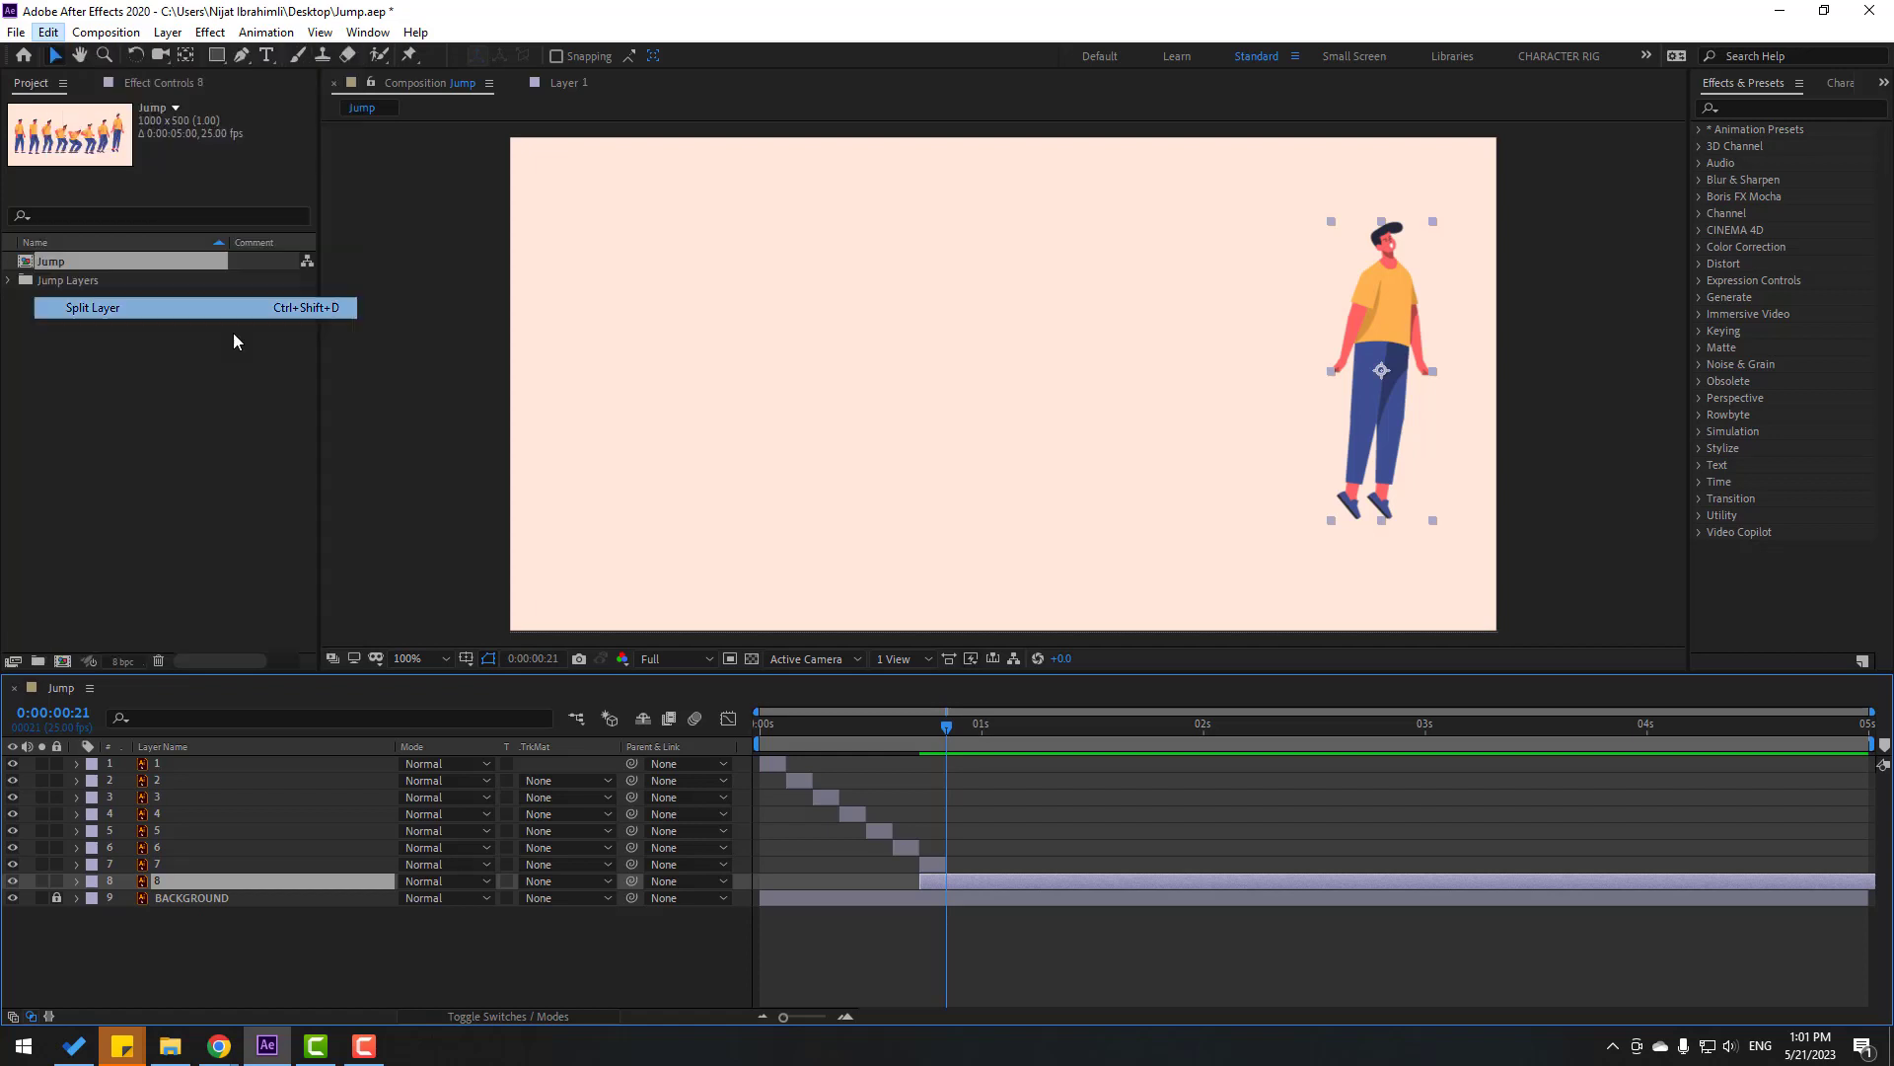
{"action": "key", "text": "Delete"}
{"action": "left_click_drag", "start_coordinate": [933, 879], "coordinate": [959, 880]}
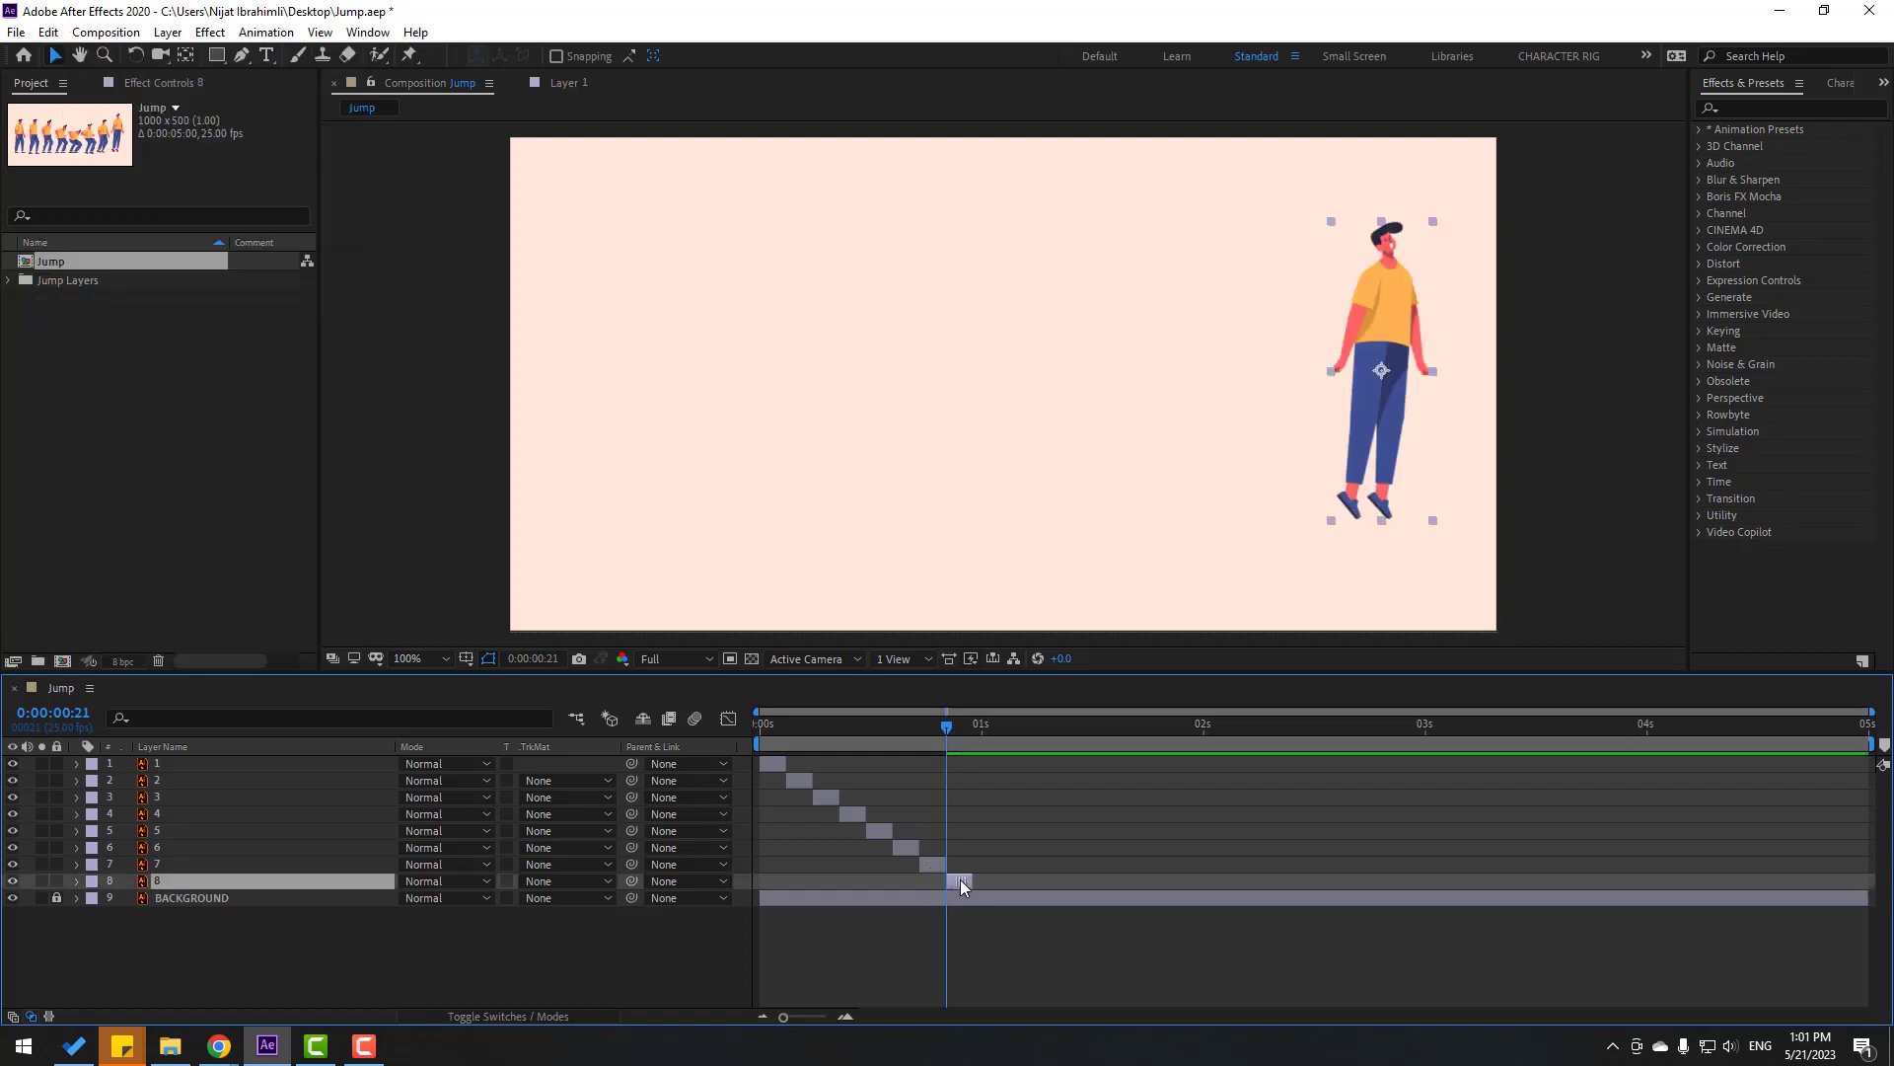
{"action": "key", "text": "Home"}
{"action": "key", "text": "space"}
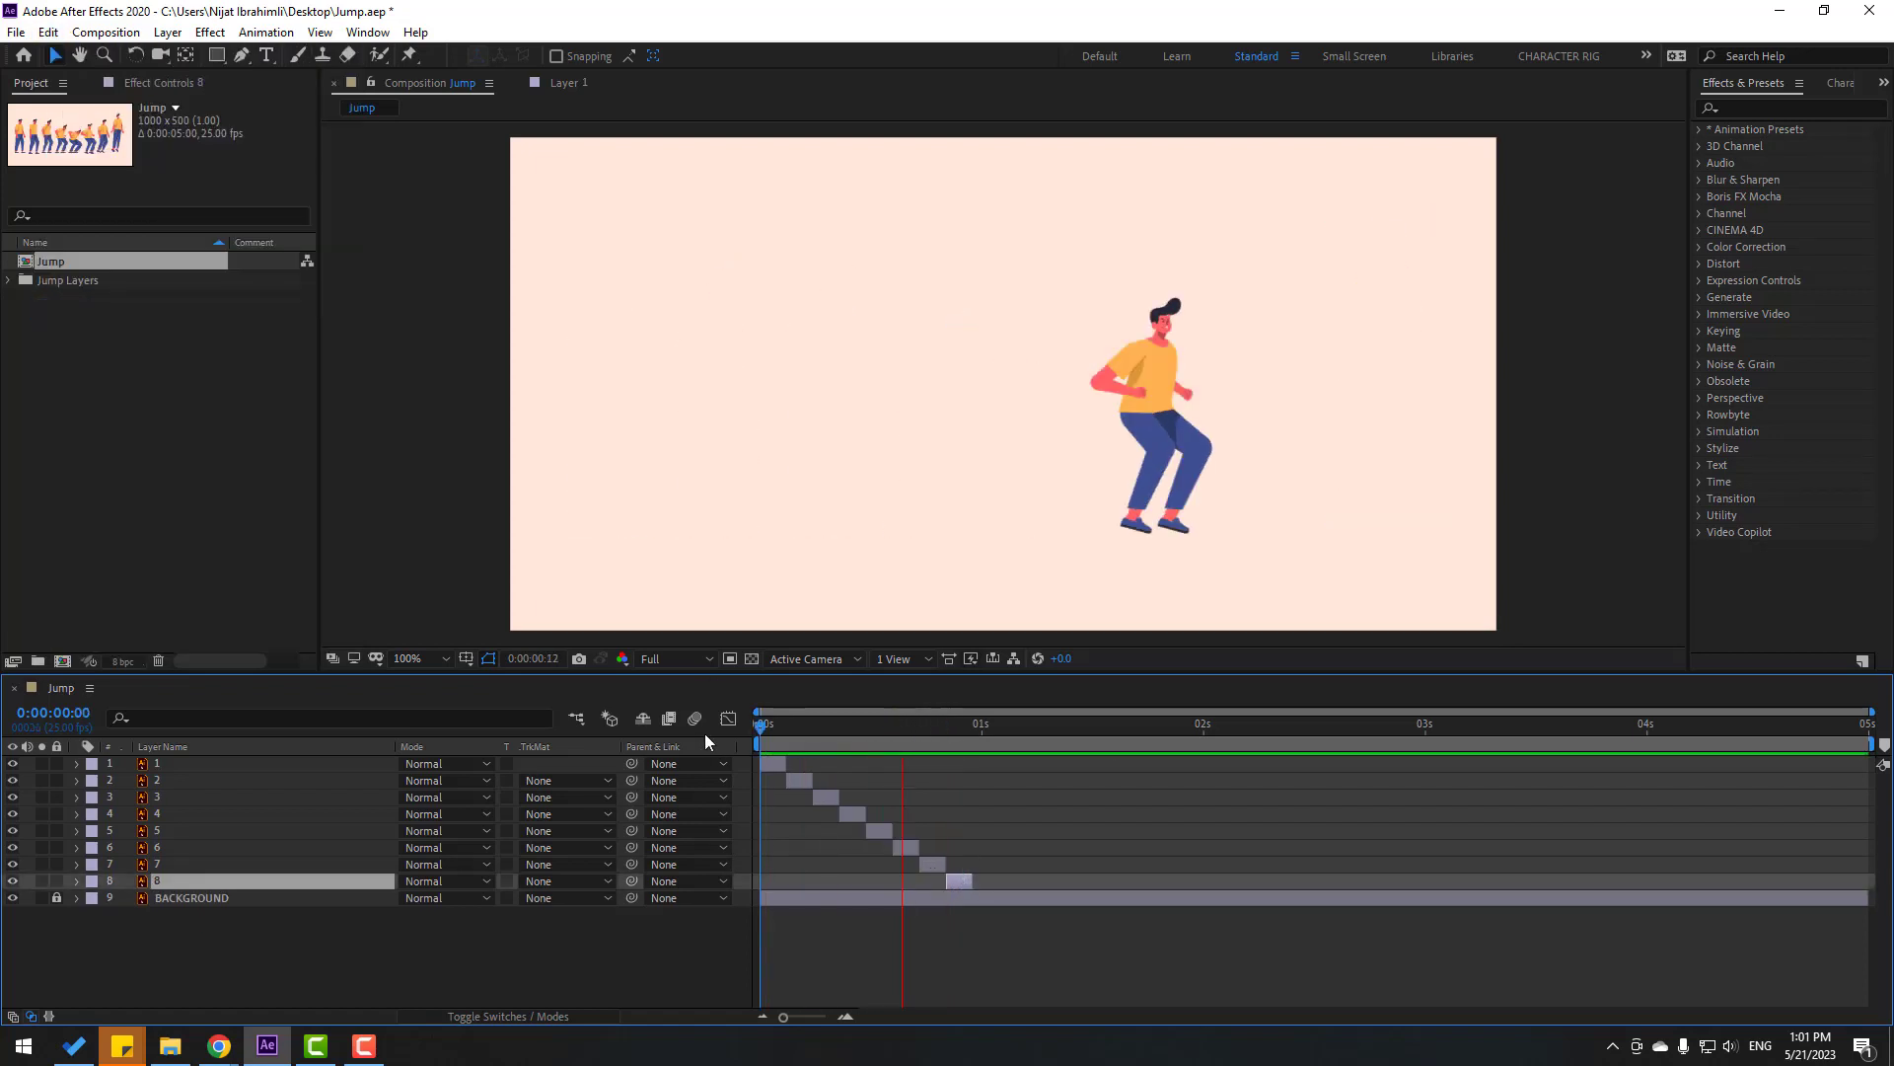
Step: Stop the preview and turn on the Title/Action Safe guides
{"action": "key", "text": "space"}
{"action": "key", "text": "space"}
{"action": "key", "text": "space"}
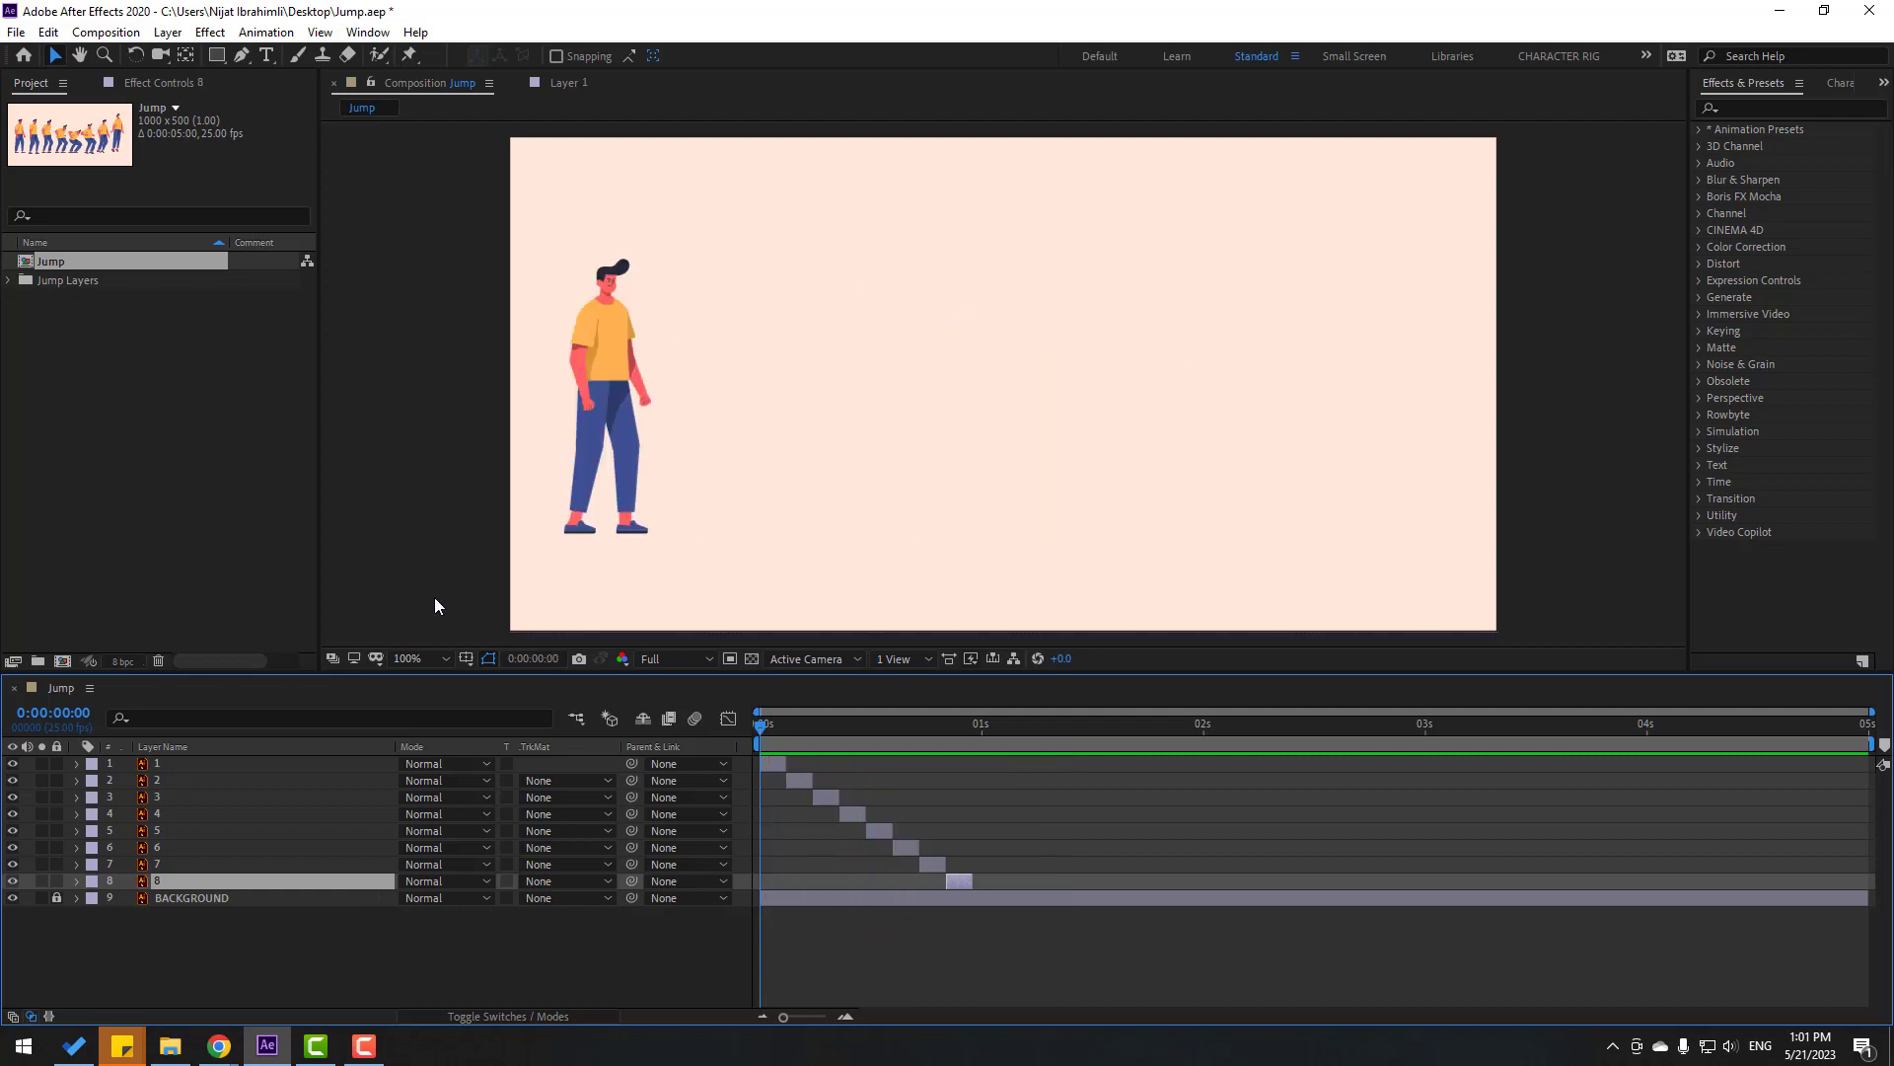
{"action": "left_click", "coordinate": [465, 658]}
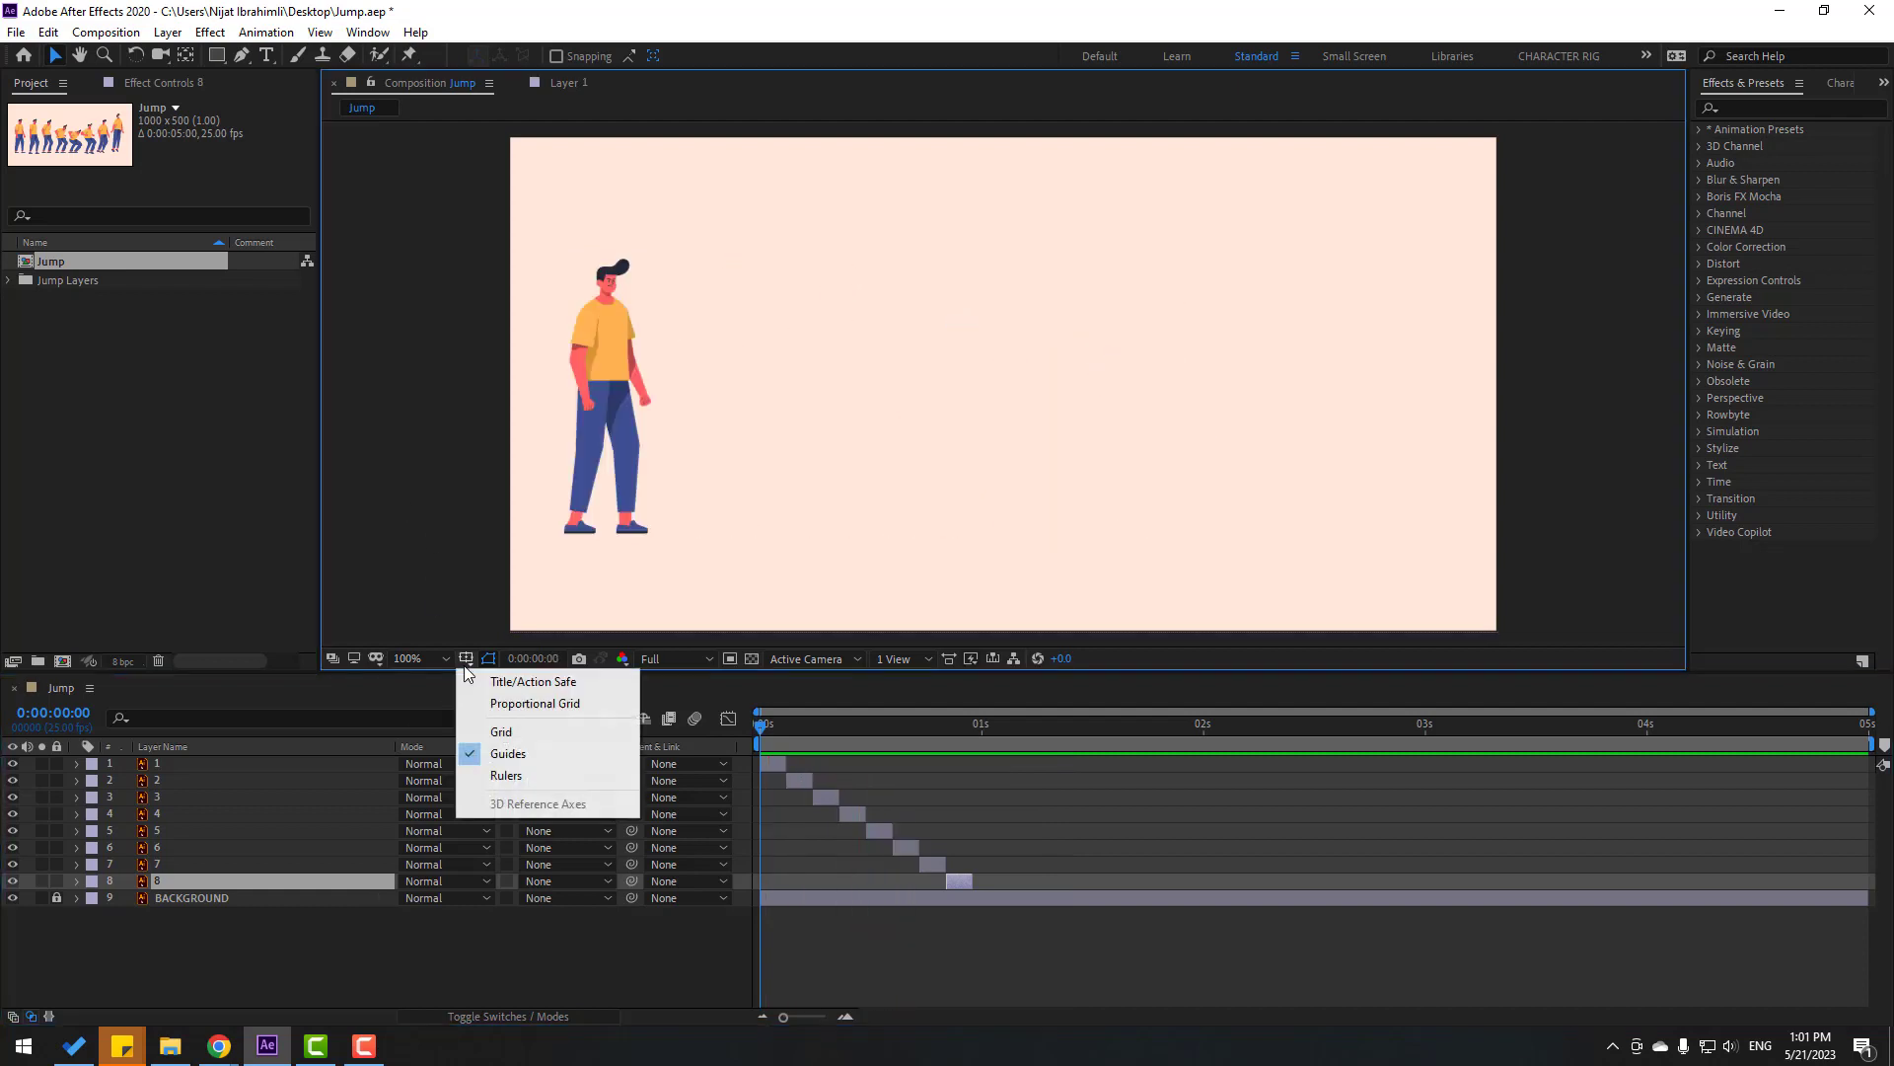
{"action": "left_click", "coordinate": [545, 685]}
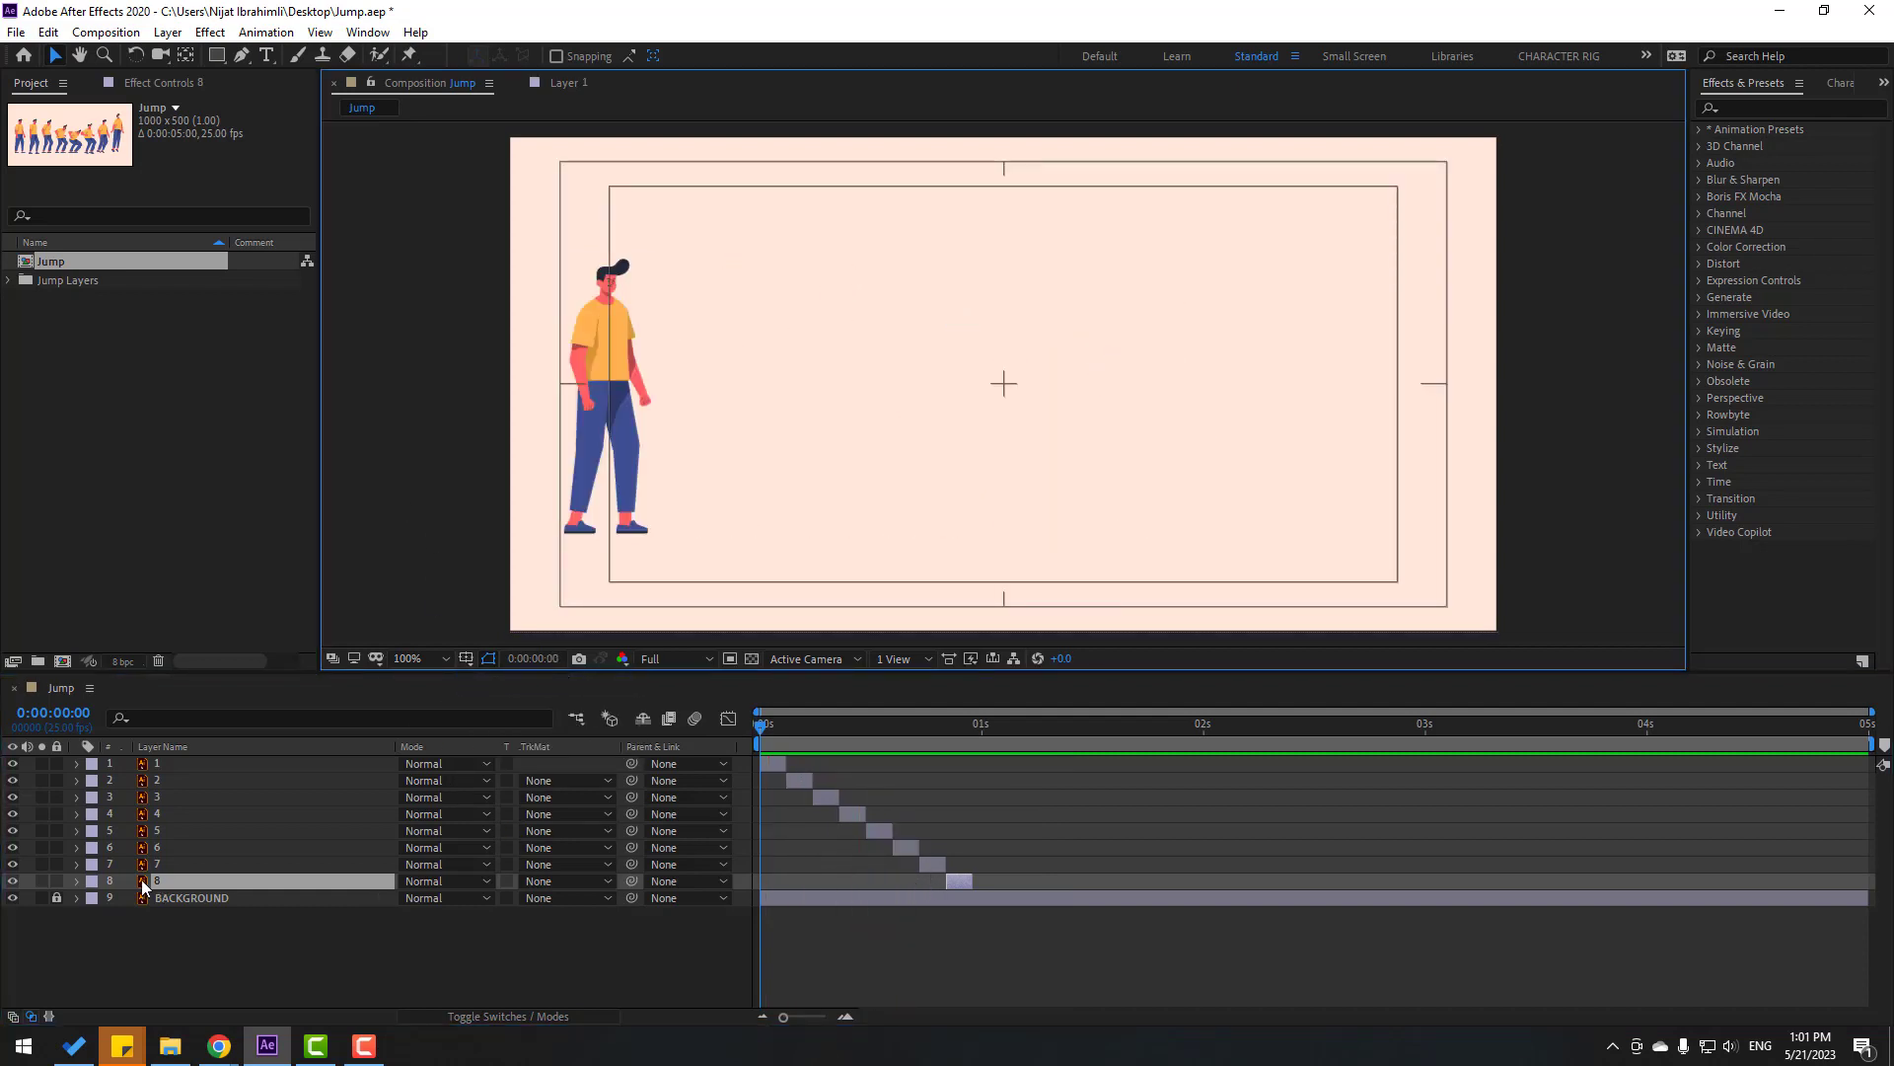
Step: Drag all eight pose layers from the left edge to the composition centre
{"action": "left_click", "coordinate": [156, 766], "text": "shift"}
{"action": "left_click_drag", "start_coordinate": [622, 369], "coordinate": [1017, 385]}
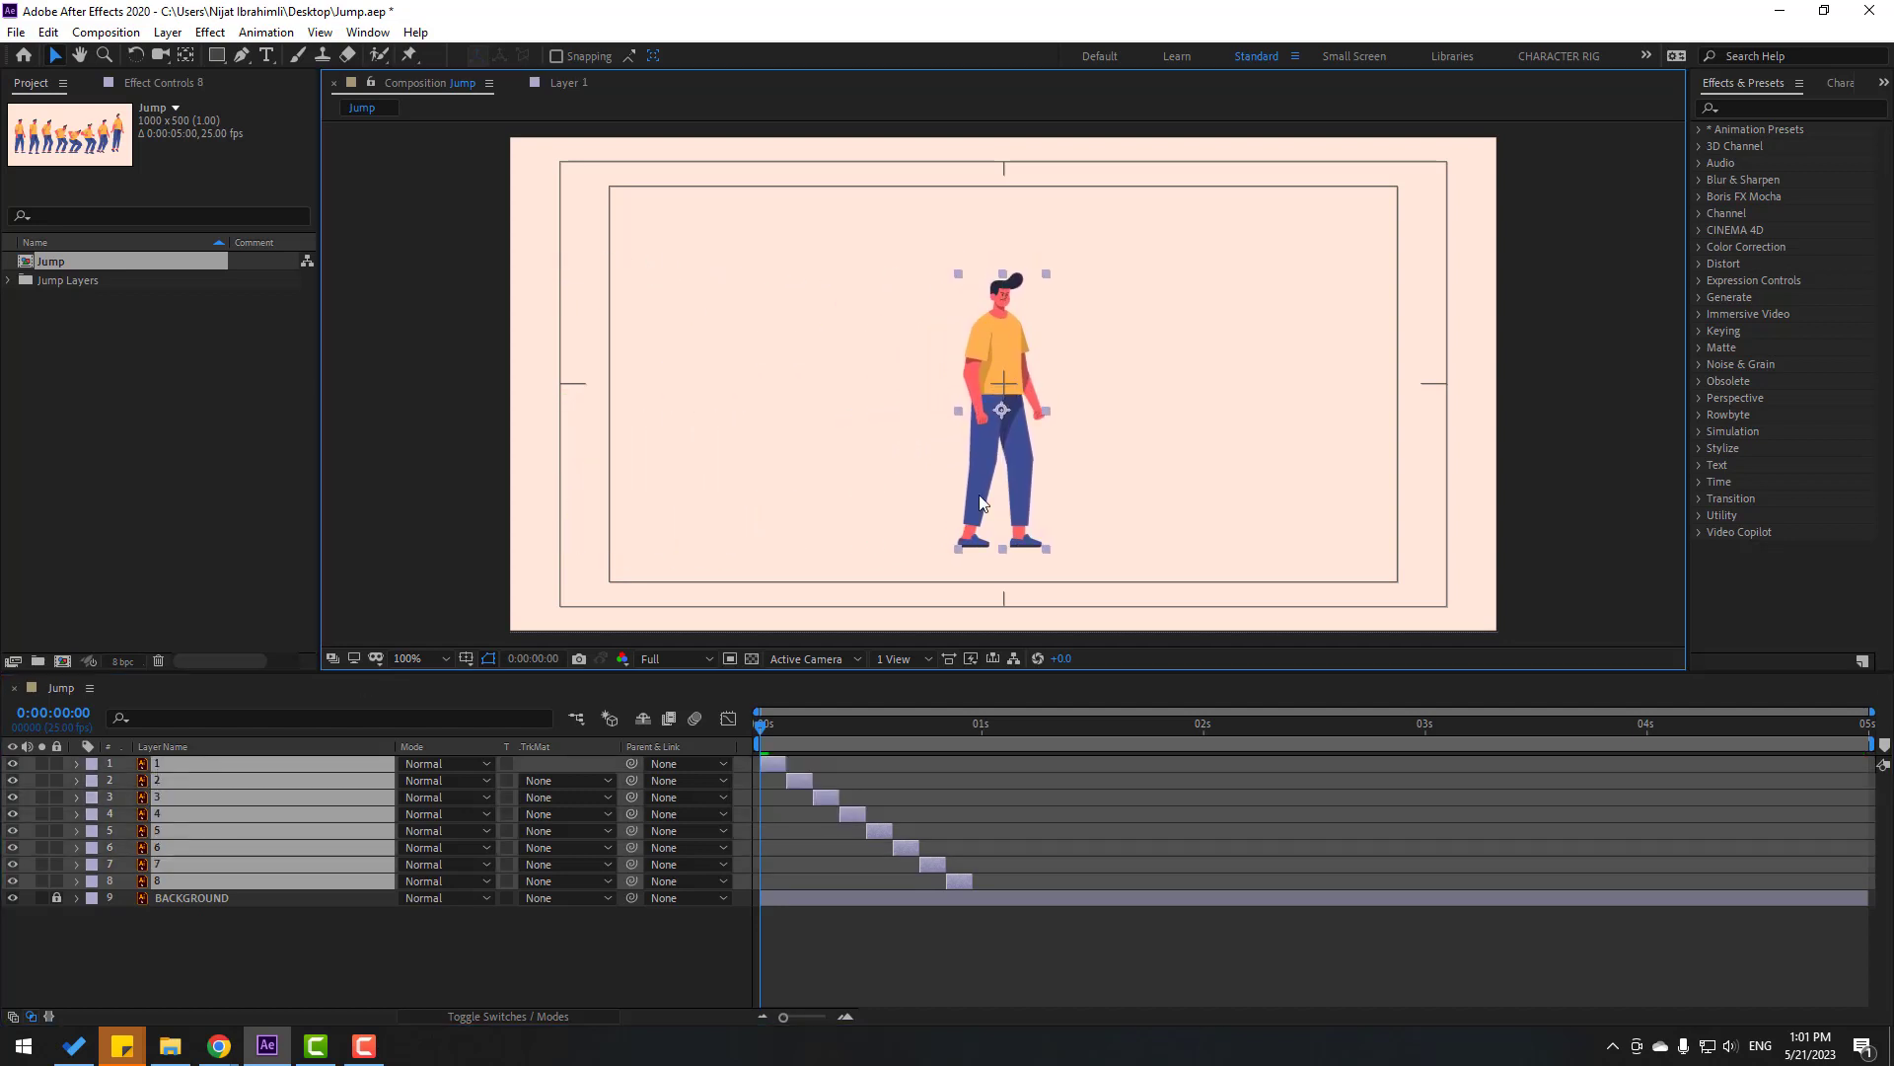
{"action": "left_click", "coordinate": [783, 965]}
{"action": "left_click_drag", "start_coordinate": [768, 723], "coordinate": [681, 876]}
Step: Reselect pose layers 1 through 8 in the timeline
{"action": "left_click", "coordinate": [958, 881]}
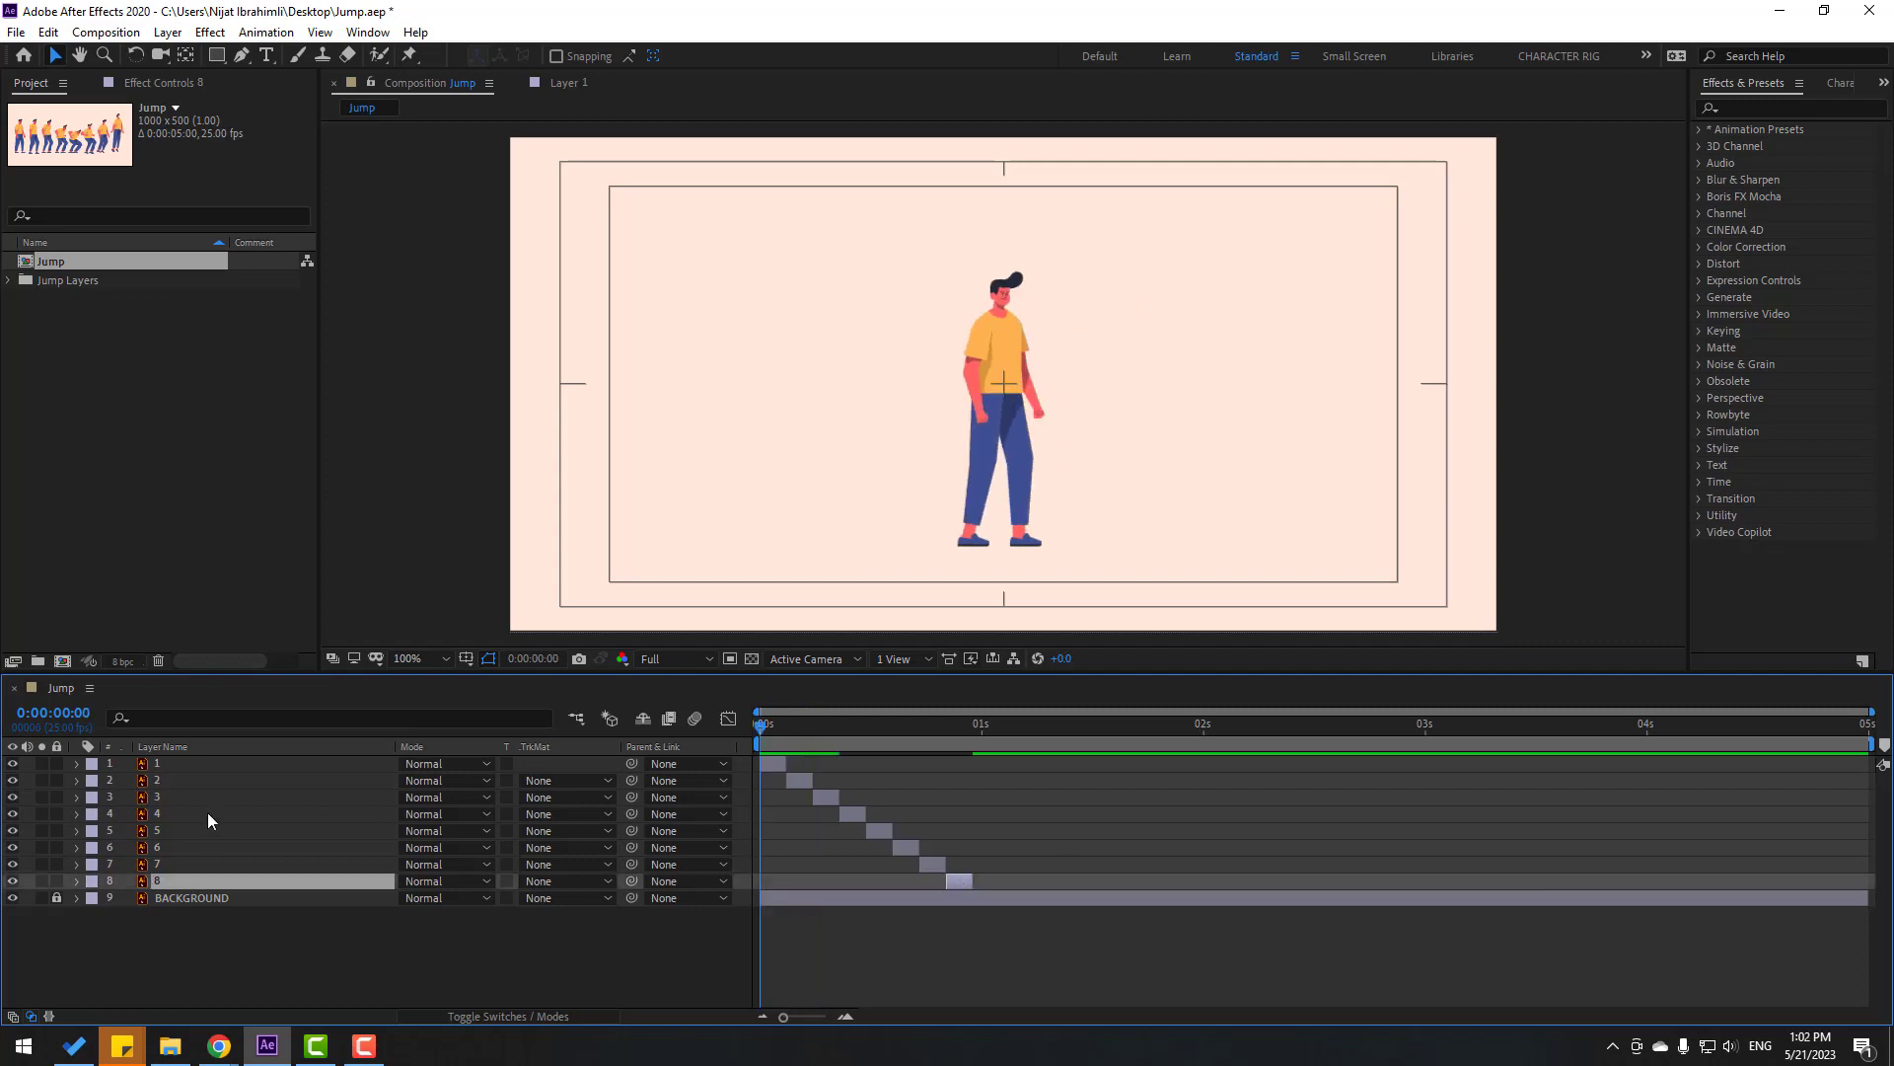
{"action": "left_click", "coordinate": [163, 780], "text": "shift"}
{"action": "left_click", "coordinate": [168, 768], "text": "shift"}
Step: Open the Align panel and centre the poses horizontally and vertically in the composition
{"action": "left_click", "coordinate": [368, 31]}
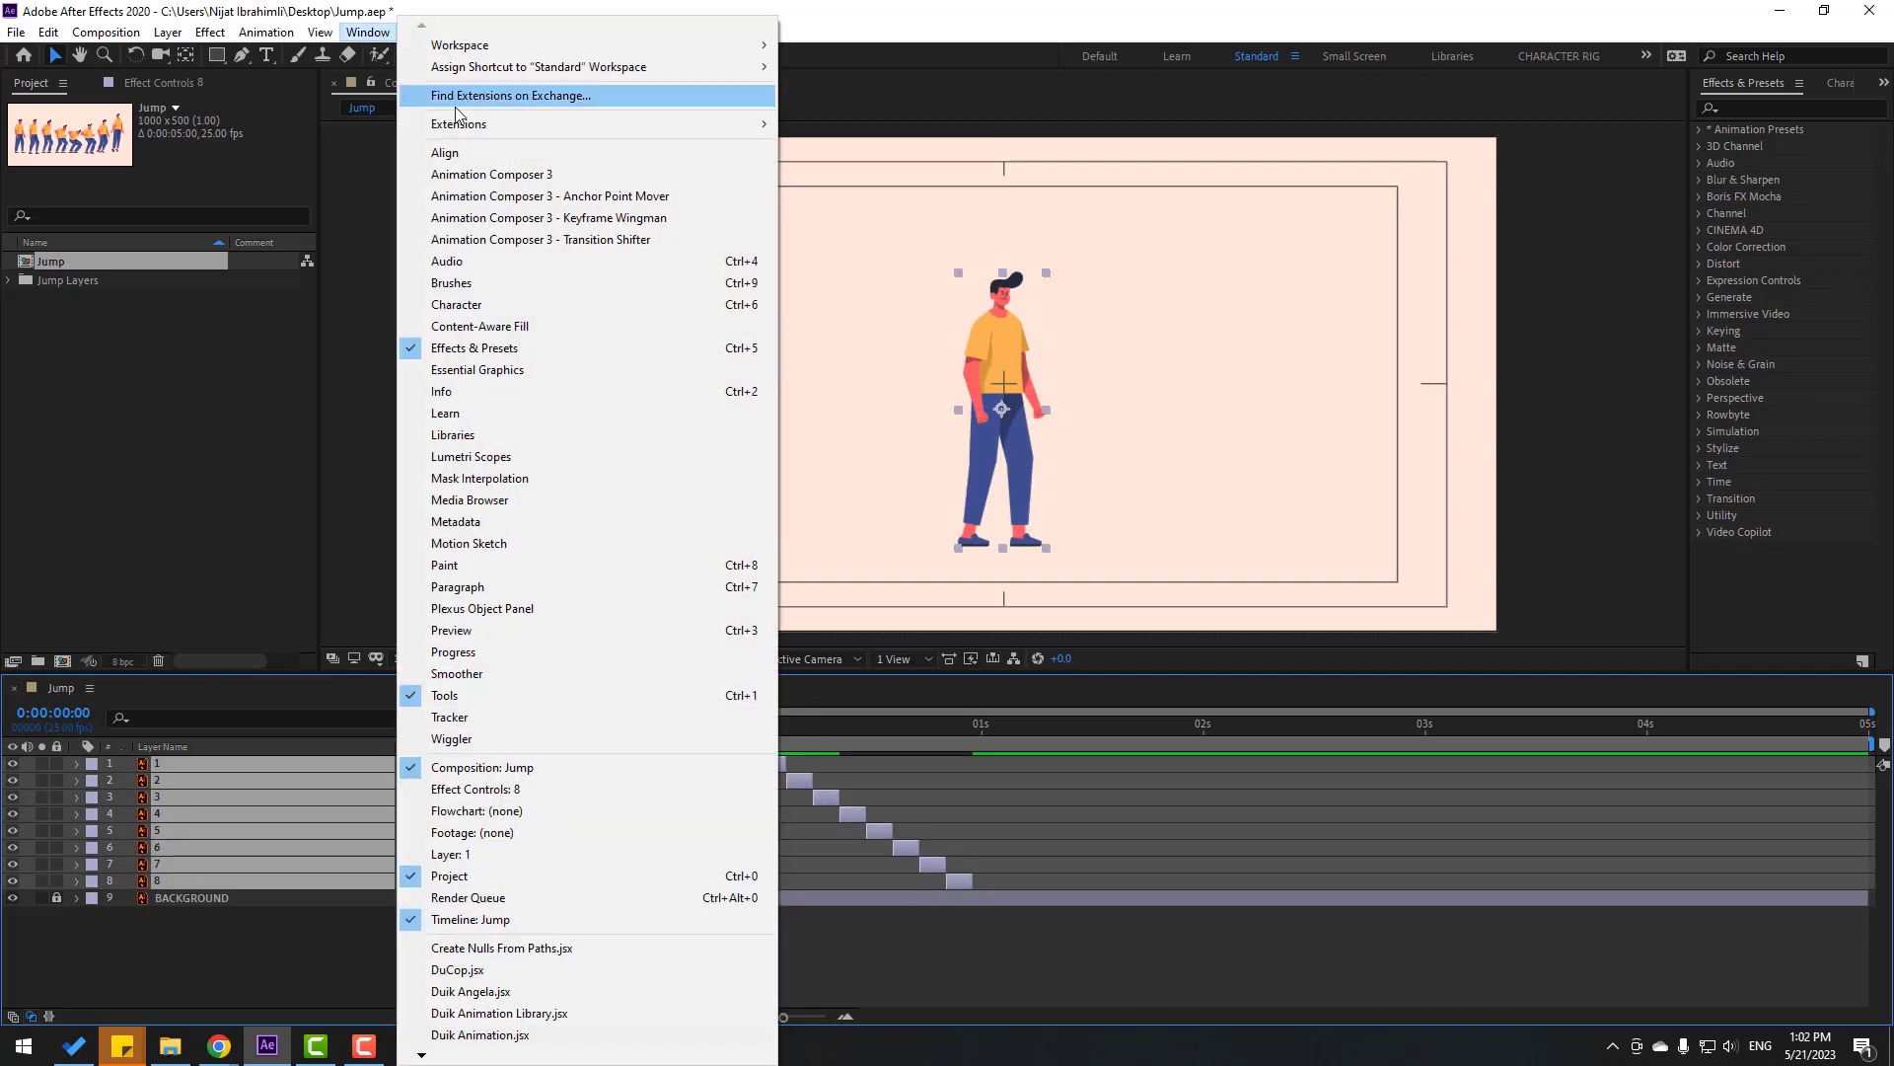
{"action": "left_click", "coordinate": [475, 158]}
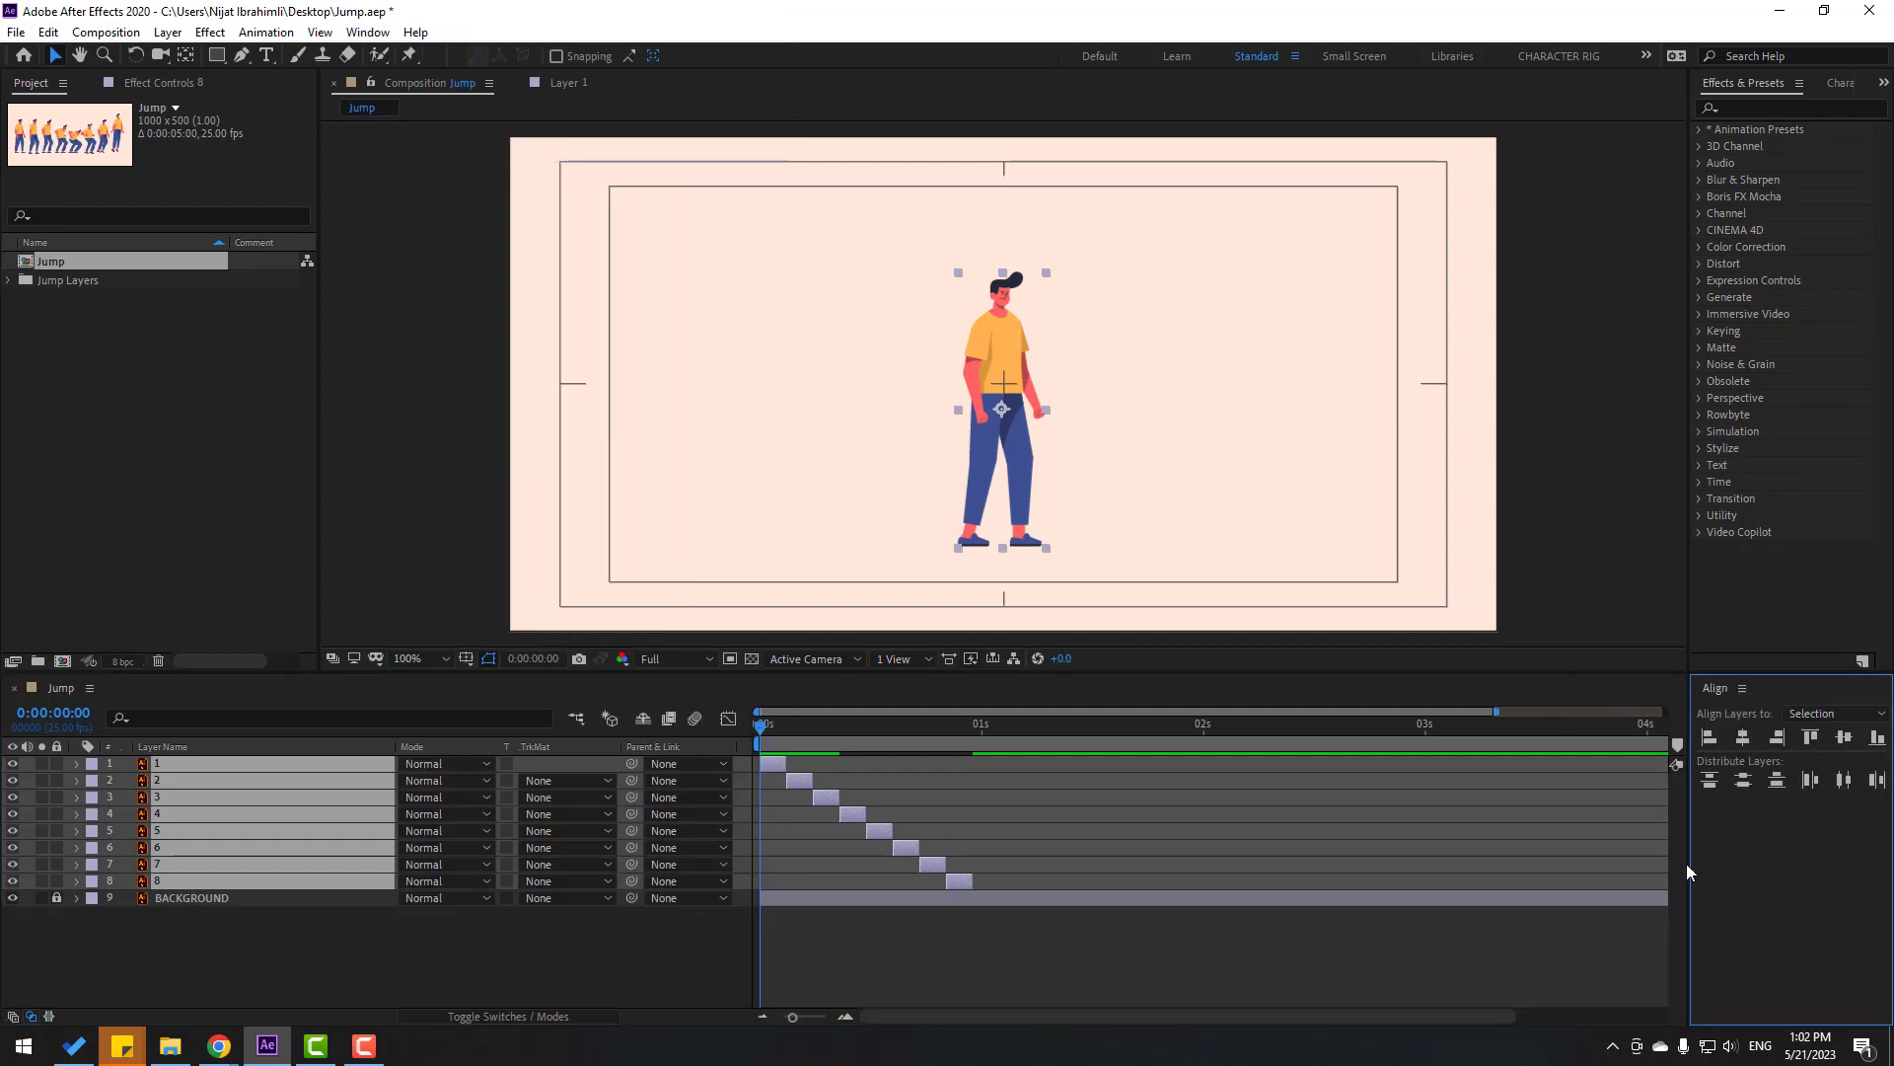
{"action": "left_click", "coordinate": [1742, 738]}
{"action": "left_click", "coordinate": [1844, 740]}
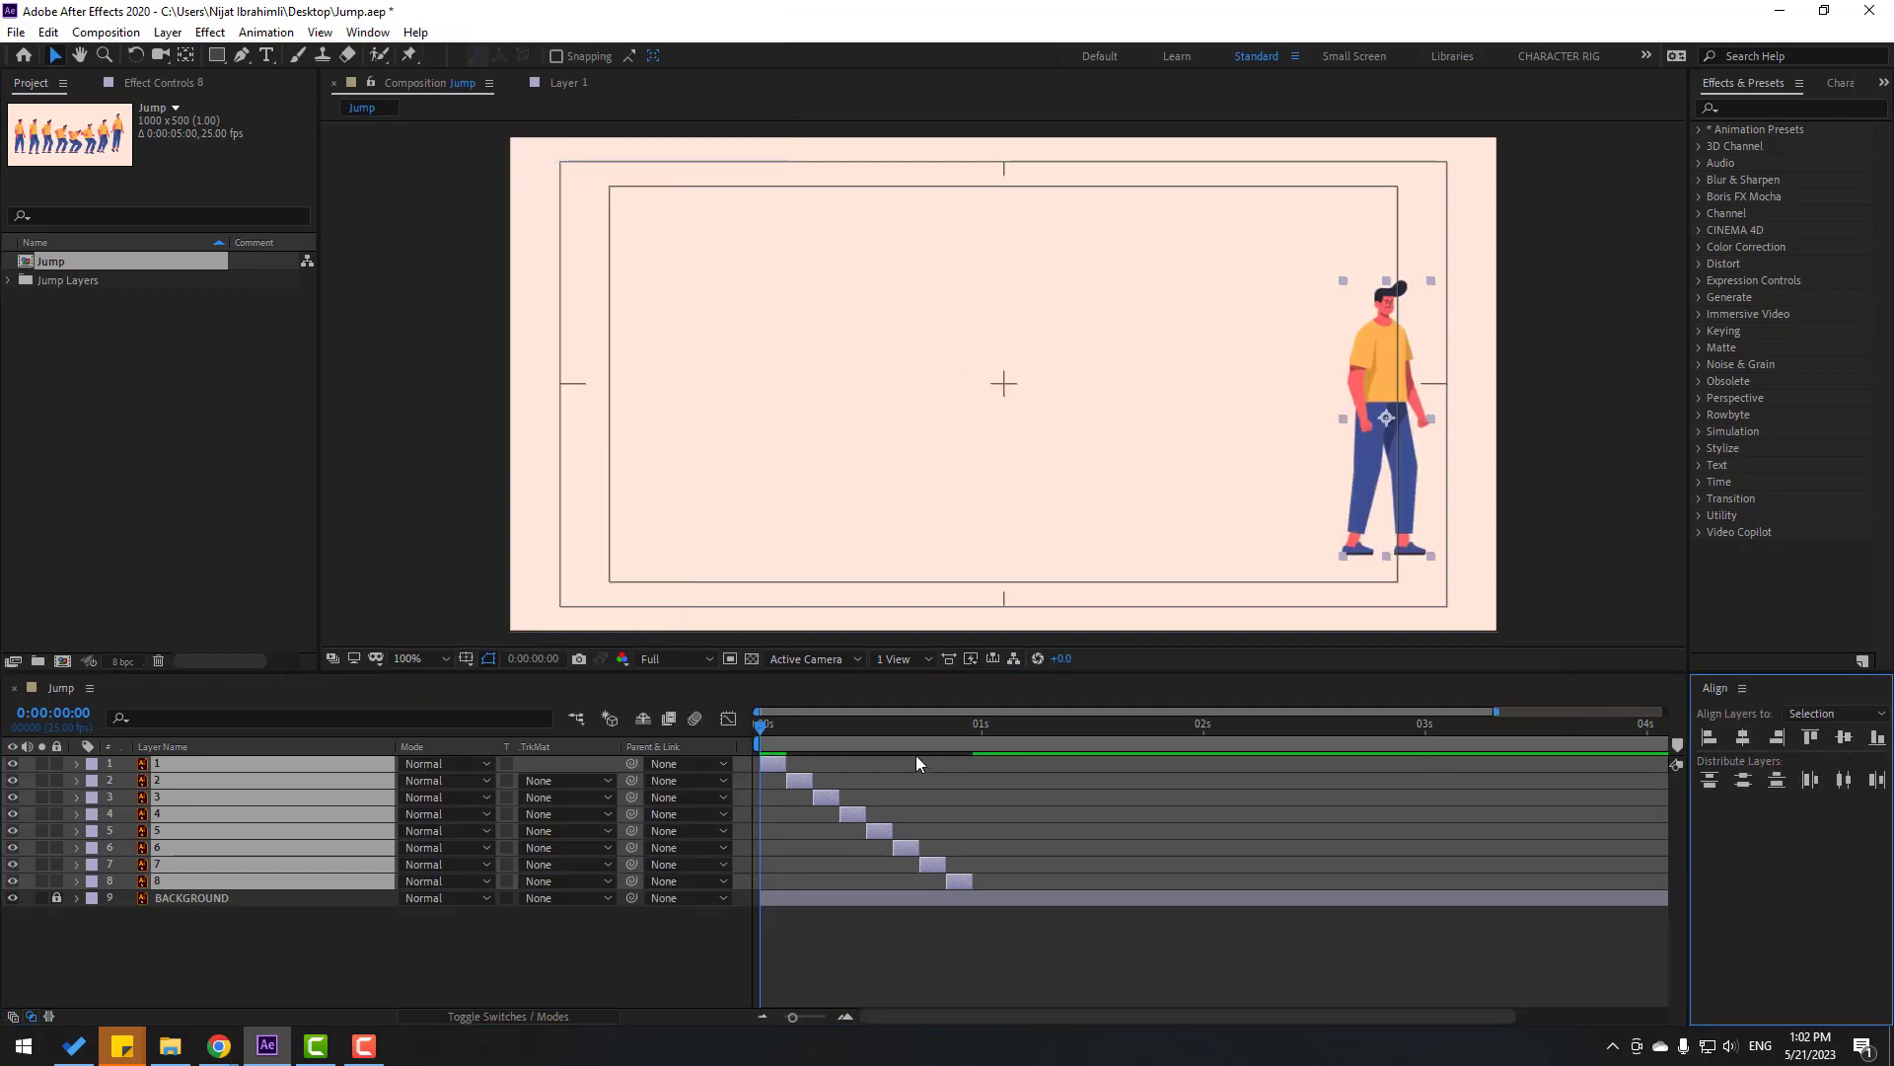
Step: Drag the character back to the composition centre and preview the jump
{"action": "left_click", "coordinate": [777, 723]}
{"action": "key", "text": "space"}
{"action": "key", "text": "space"}
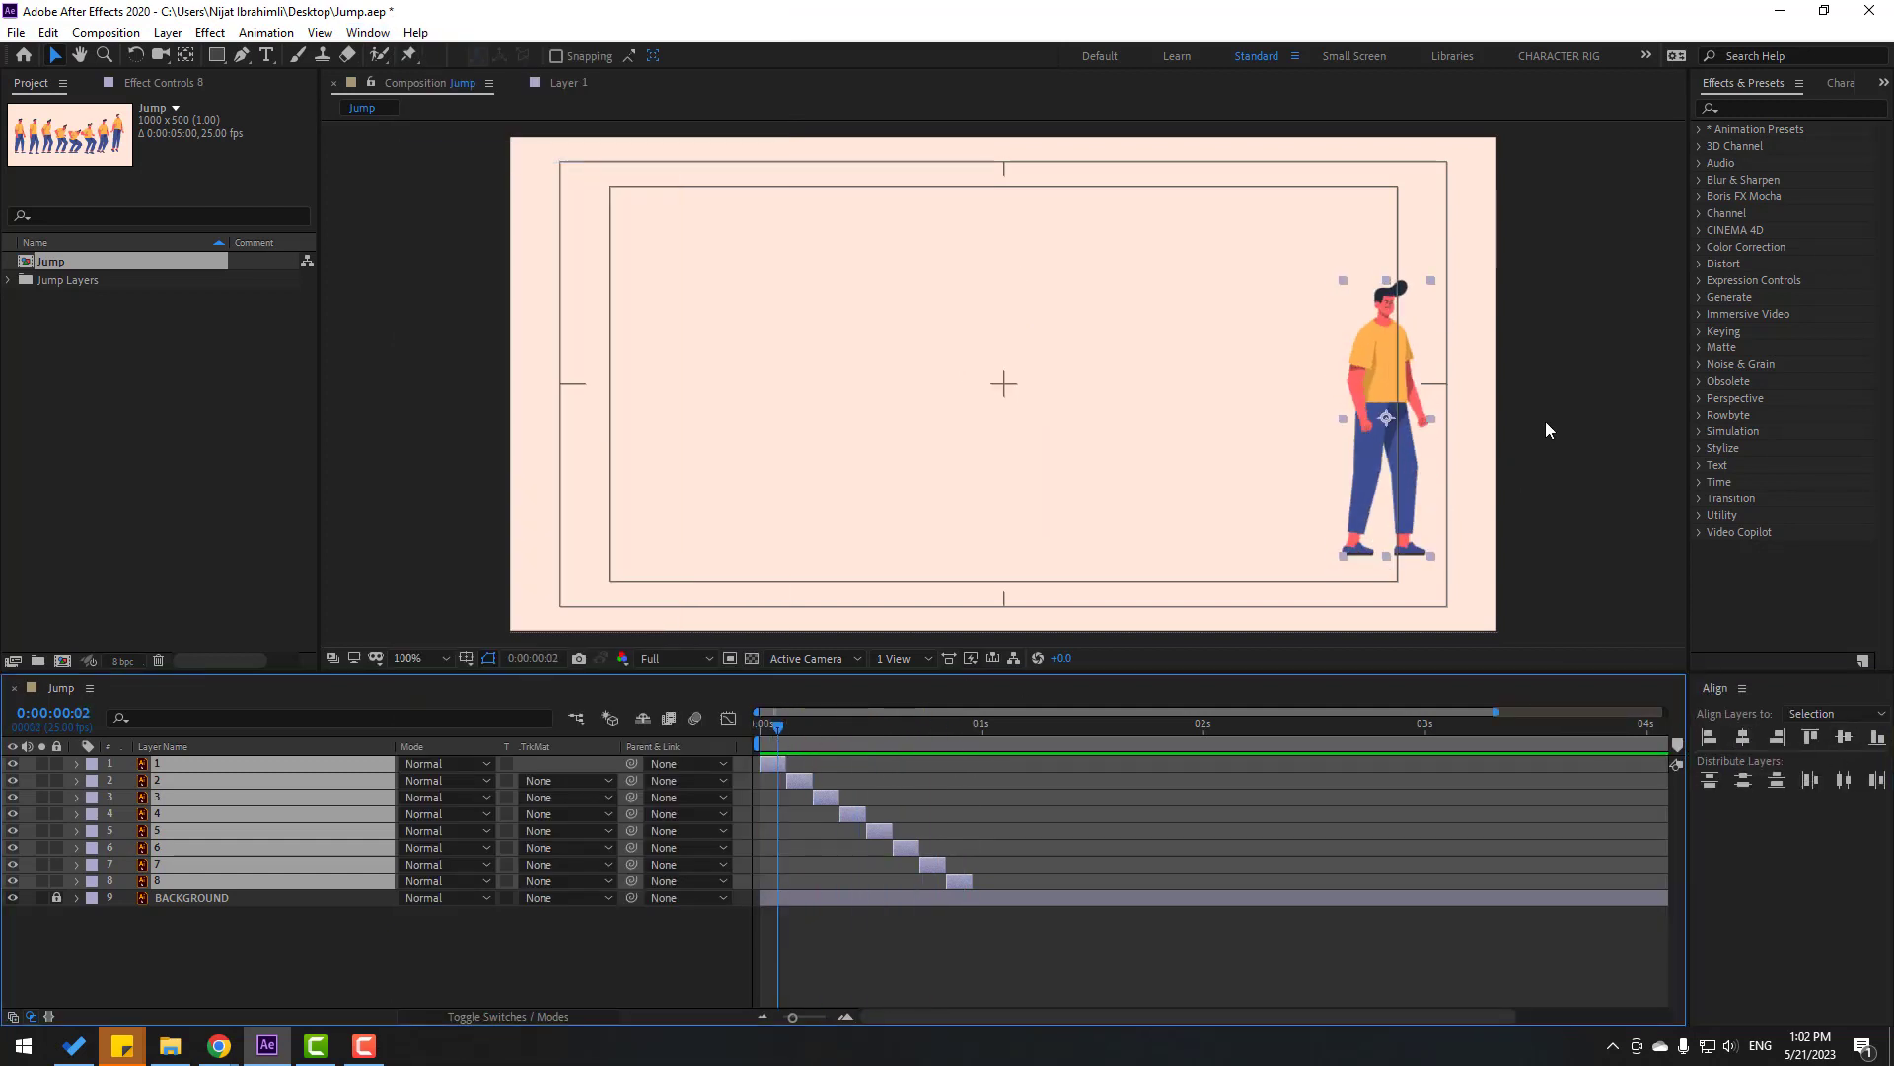
{"action": "left_click_drag", "start_coordinate": [1414, 460], "coordinate": [1029, 436]}
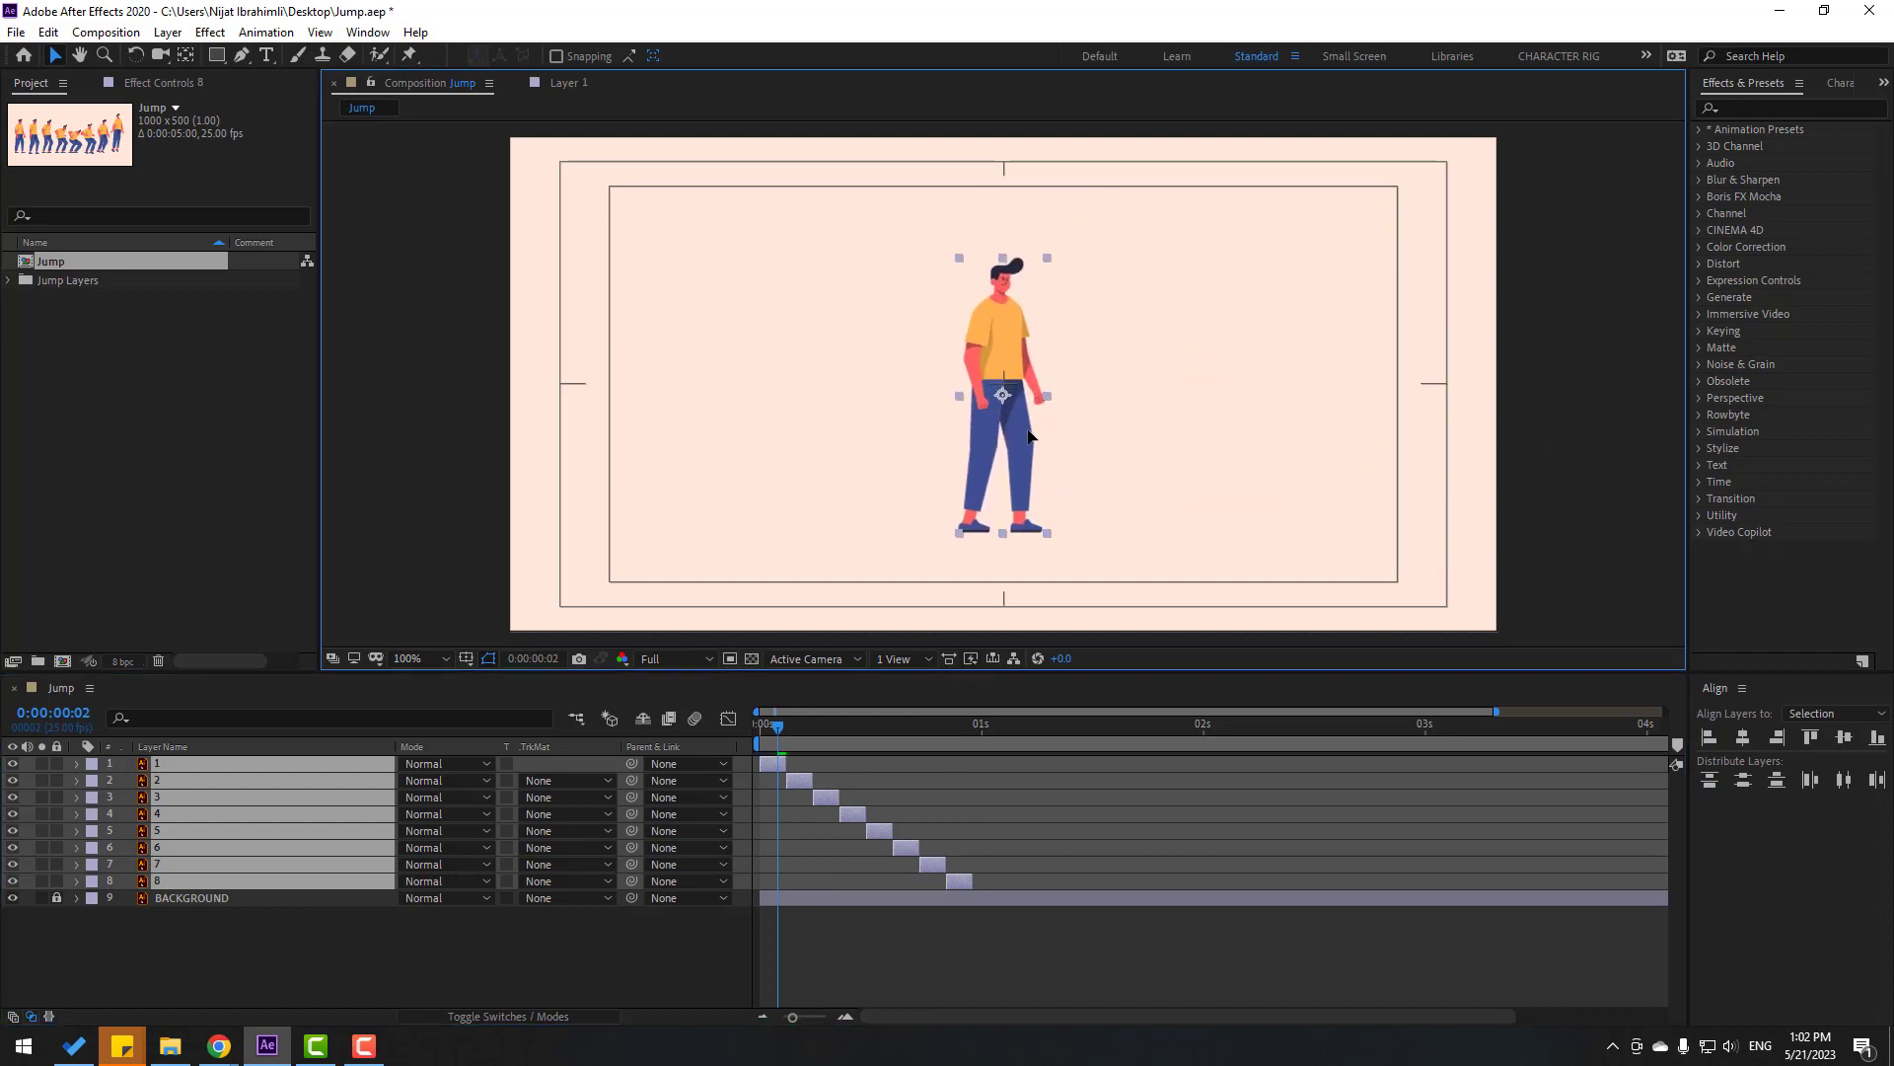
{"action": "key", "text": "space"}
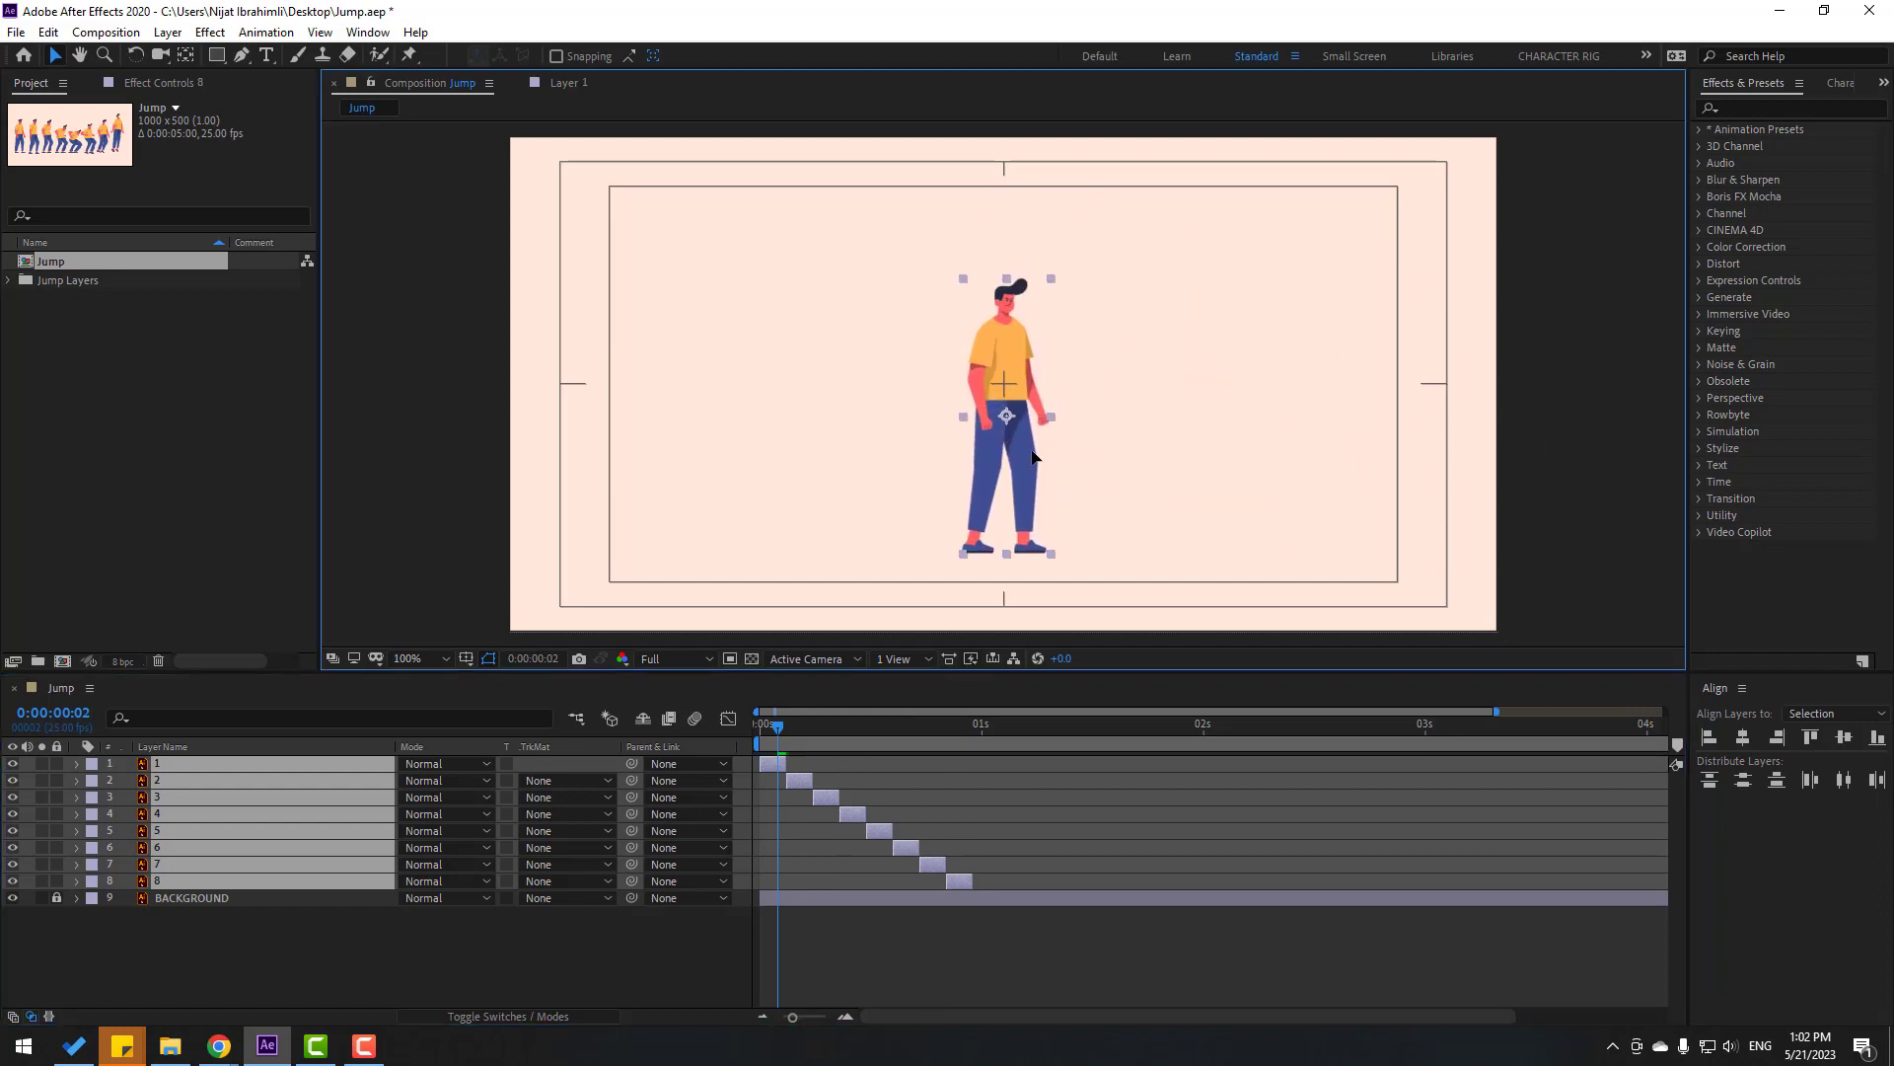
Step: At frame 18, raise pose layer 7 to Position Y 252.9
{"action": "left_click", "coordinate": [271, 958]}
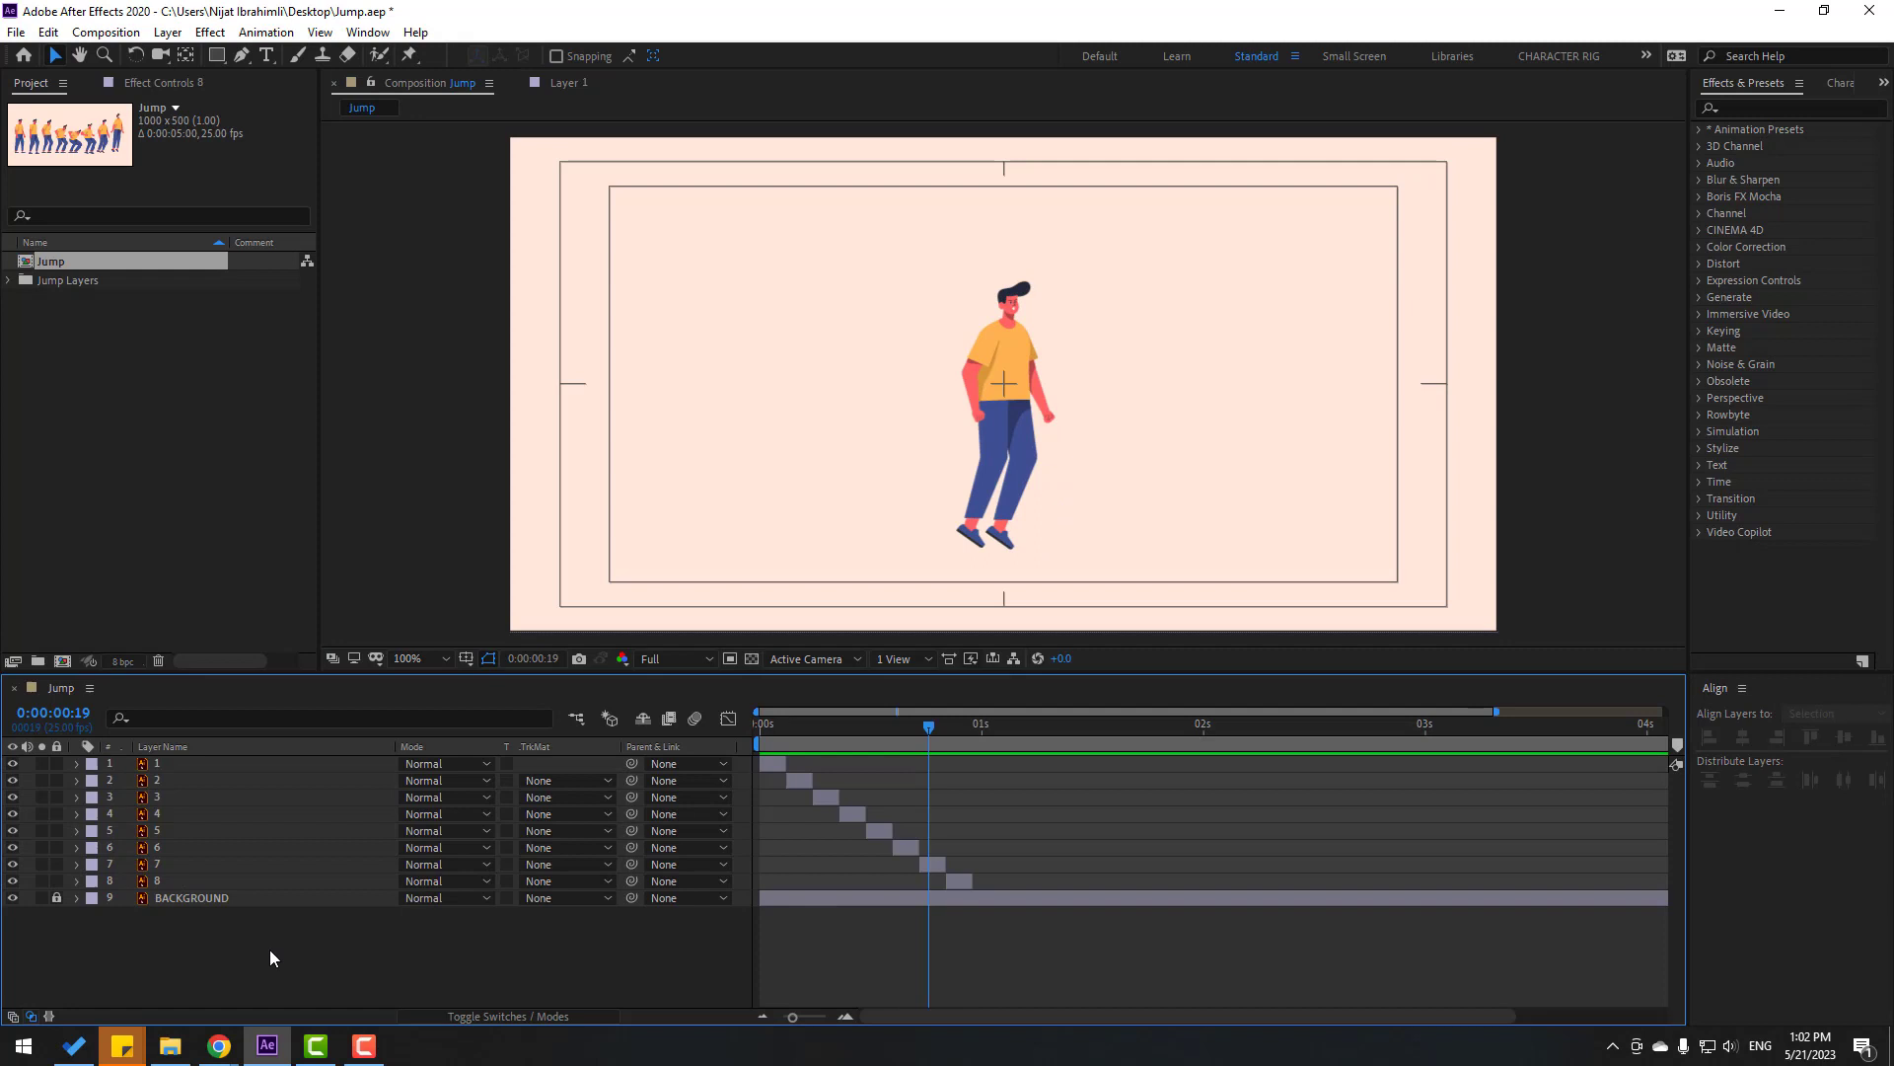
{"action": "mouse_move", "coordinate": [883, 728]}
{"action": "left_mouse_down"}
{"action": "mouse_move", "coordinate": [943, 728]}
{"action": "mouse_move", "coordinate": [919, 730]}
{"action": "left_mouse_up"}
{"action": "left_click", "coordinate": [937, 866]}
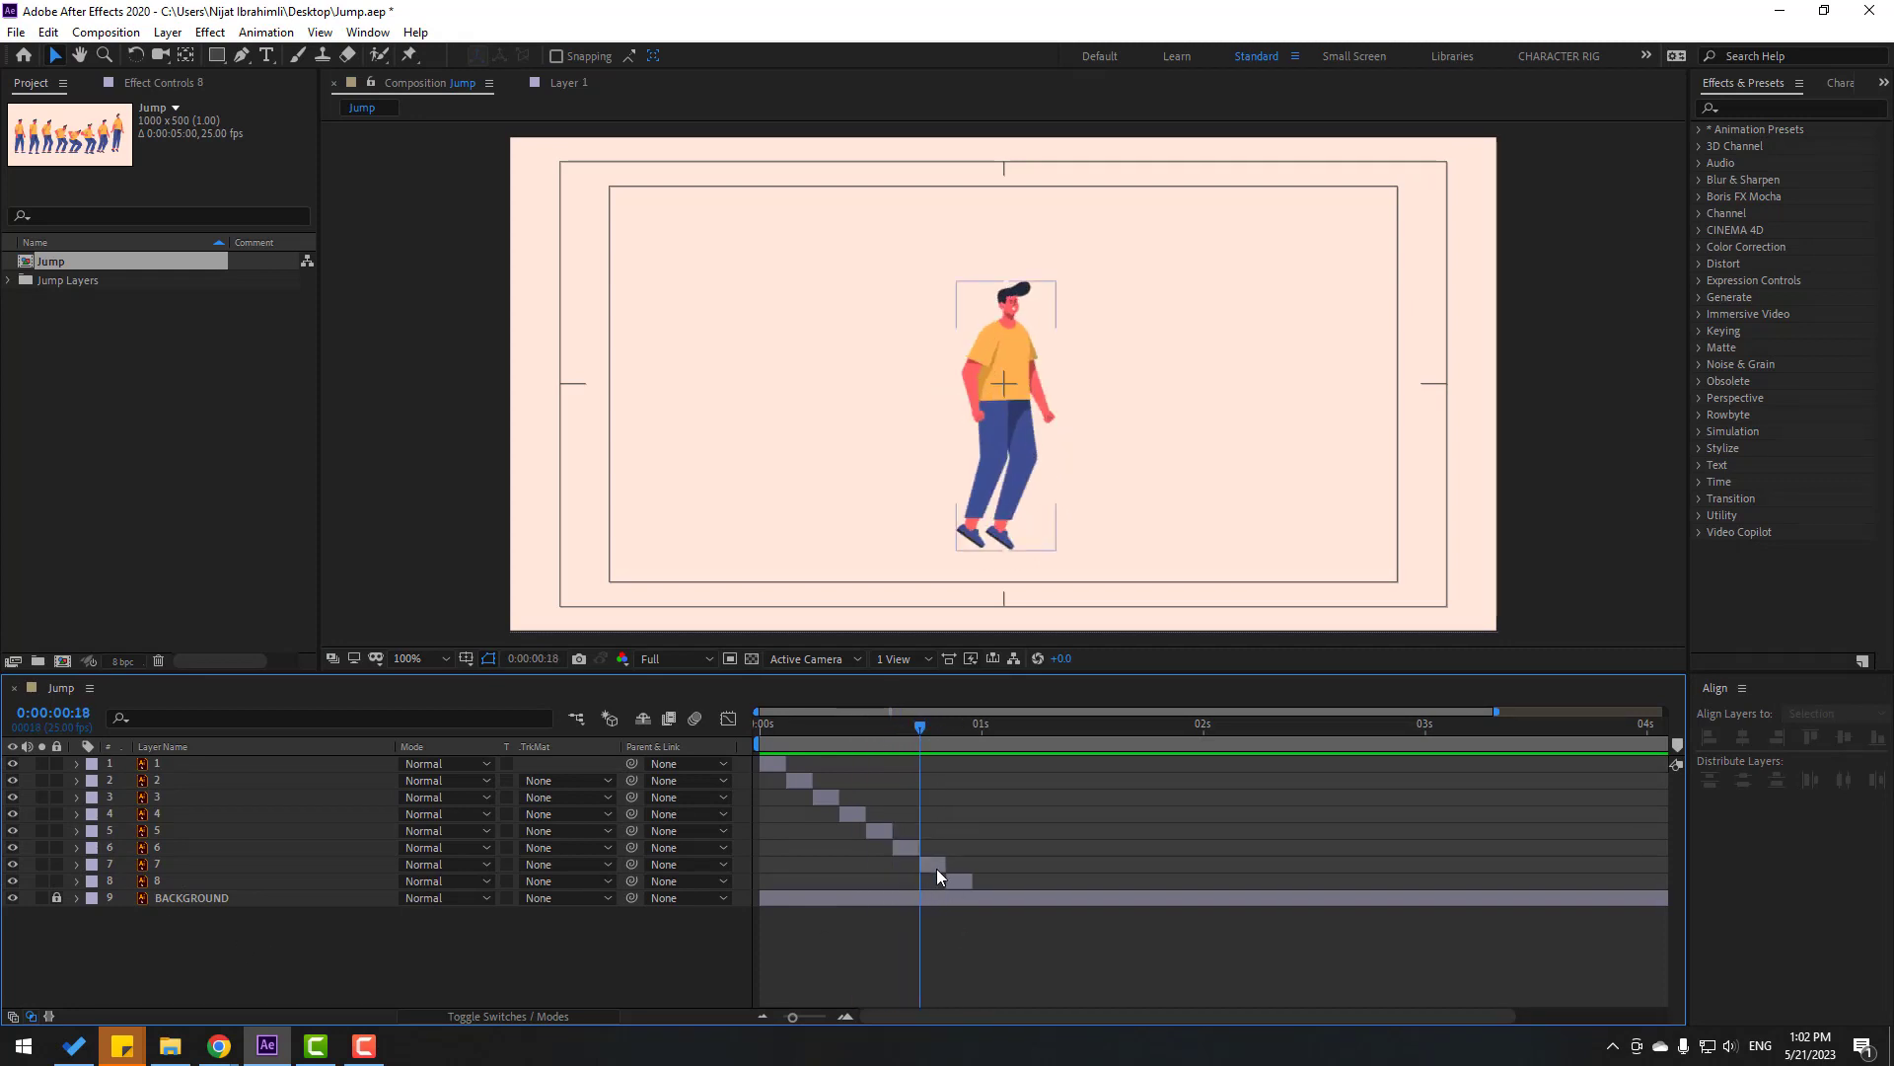
{"action": "key", "text": "Page_Up"}
{"action": "key", "text": "Page_Down"}
{"action": "left_click", "coordinate": [937, 866]}
{"action": "key", "text": "p"}
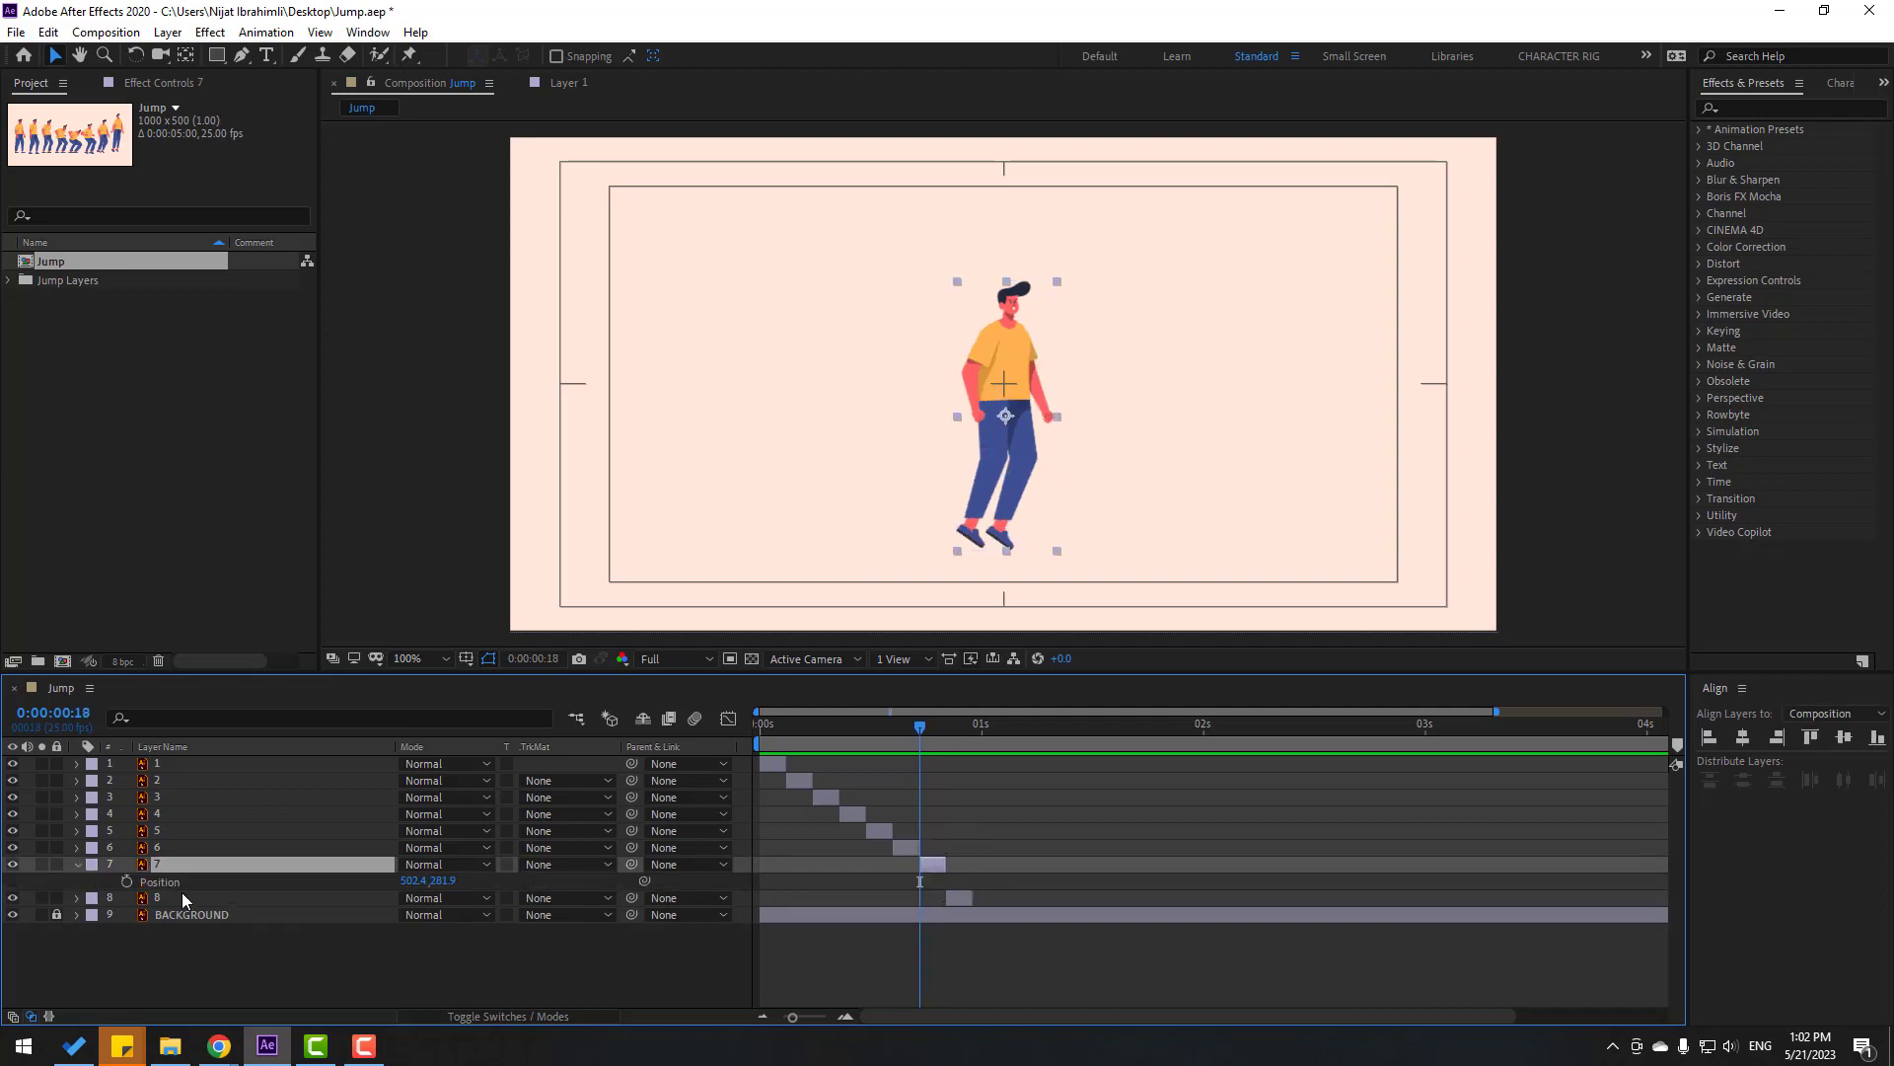
{"action": "left_click_drag", "start_coordinate": [451, 887], "coordinate": [422, 887]}
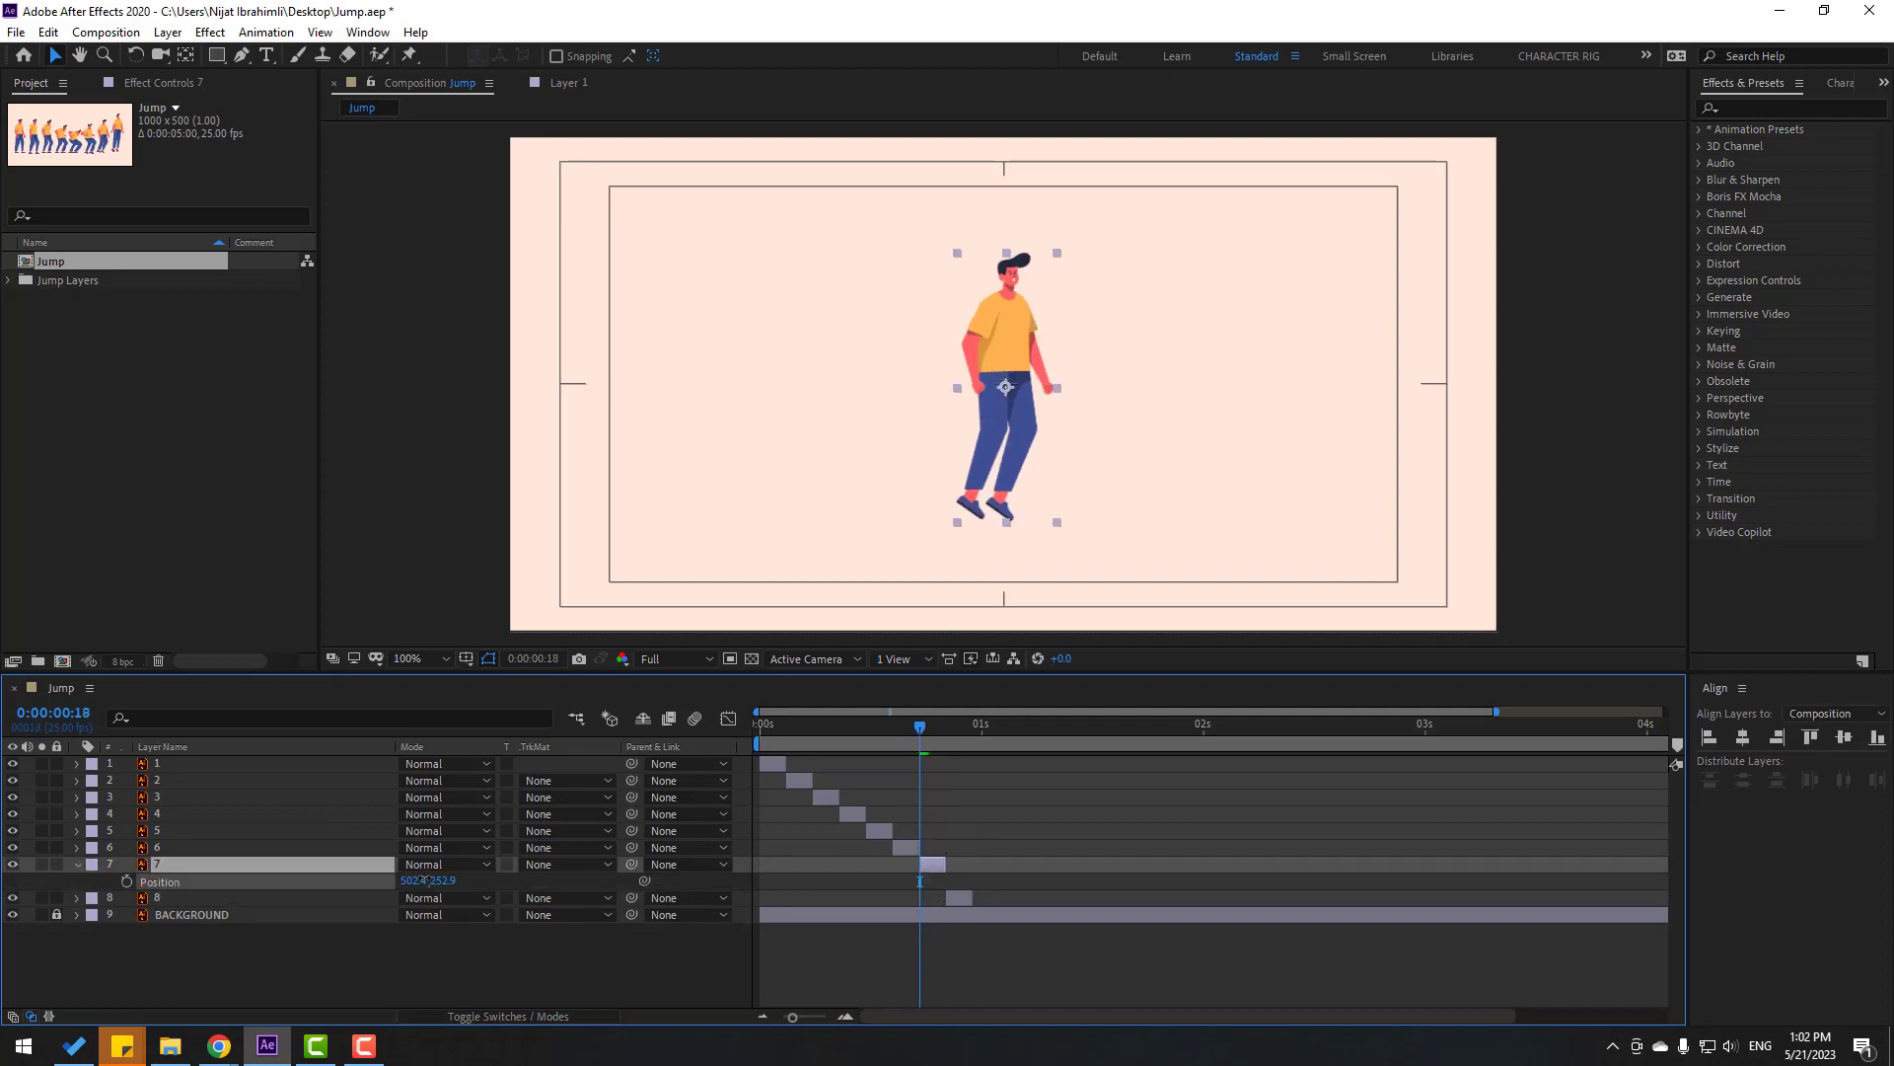
Step: Raise pose layer 8 to Position Y 209.1 and preview the jump
{"action": "key", "text": "Page_Down"}
{"action": "left_click", "coordinate": [959, 902]}
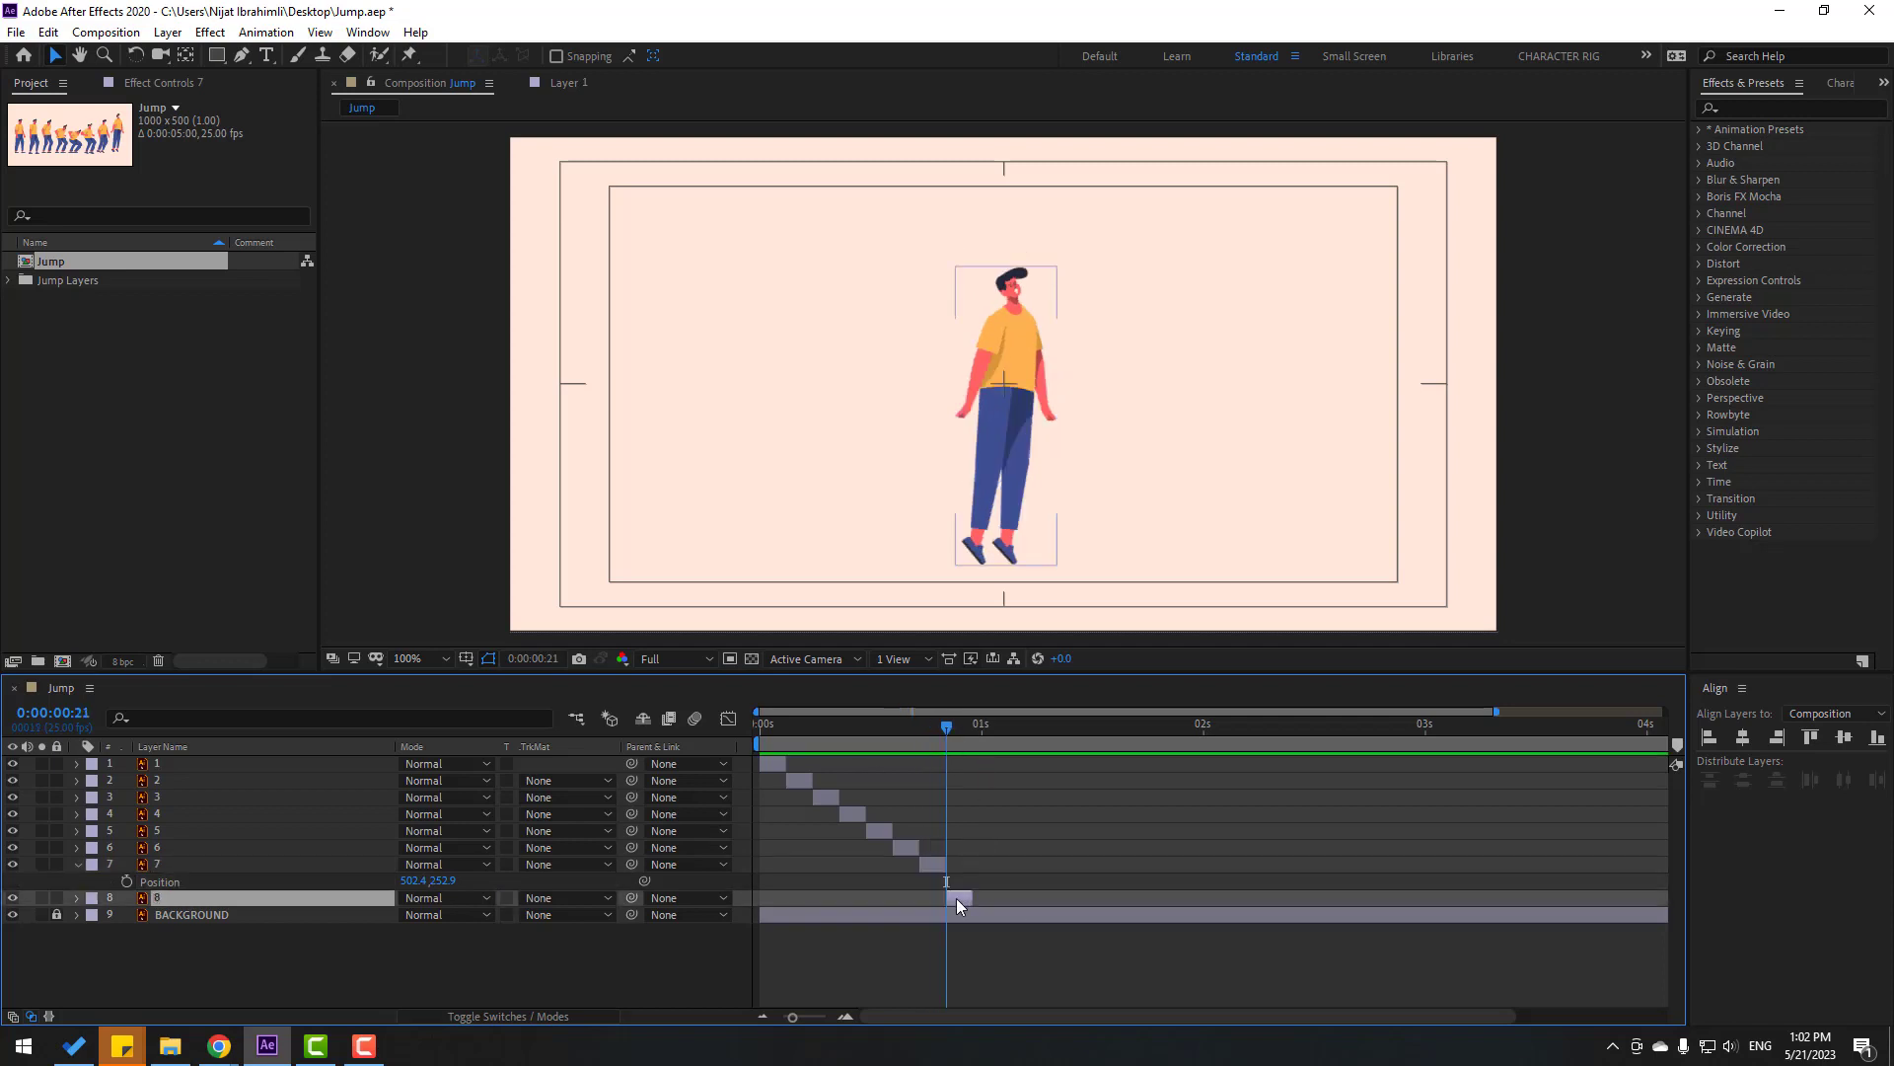
{"action": "key", "text": "p"}
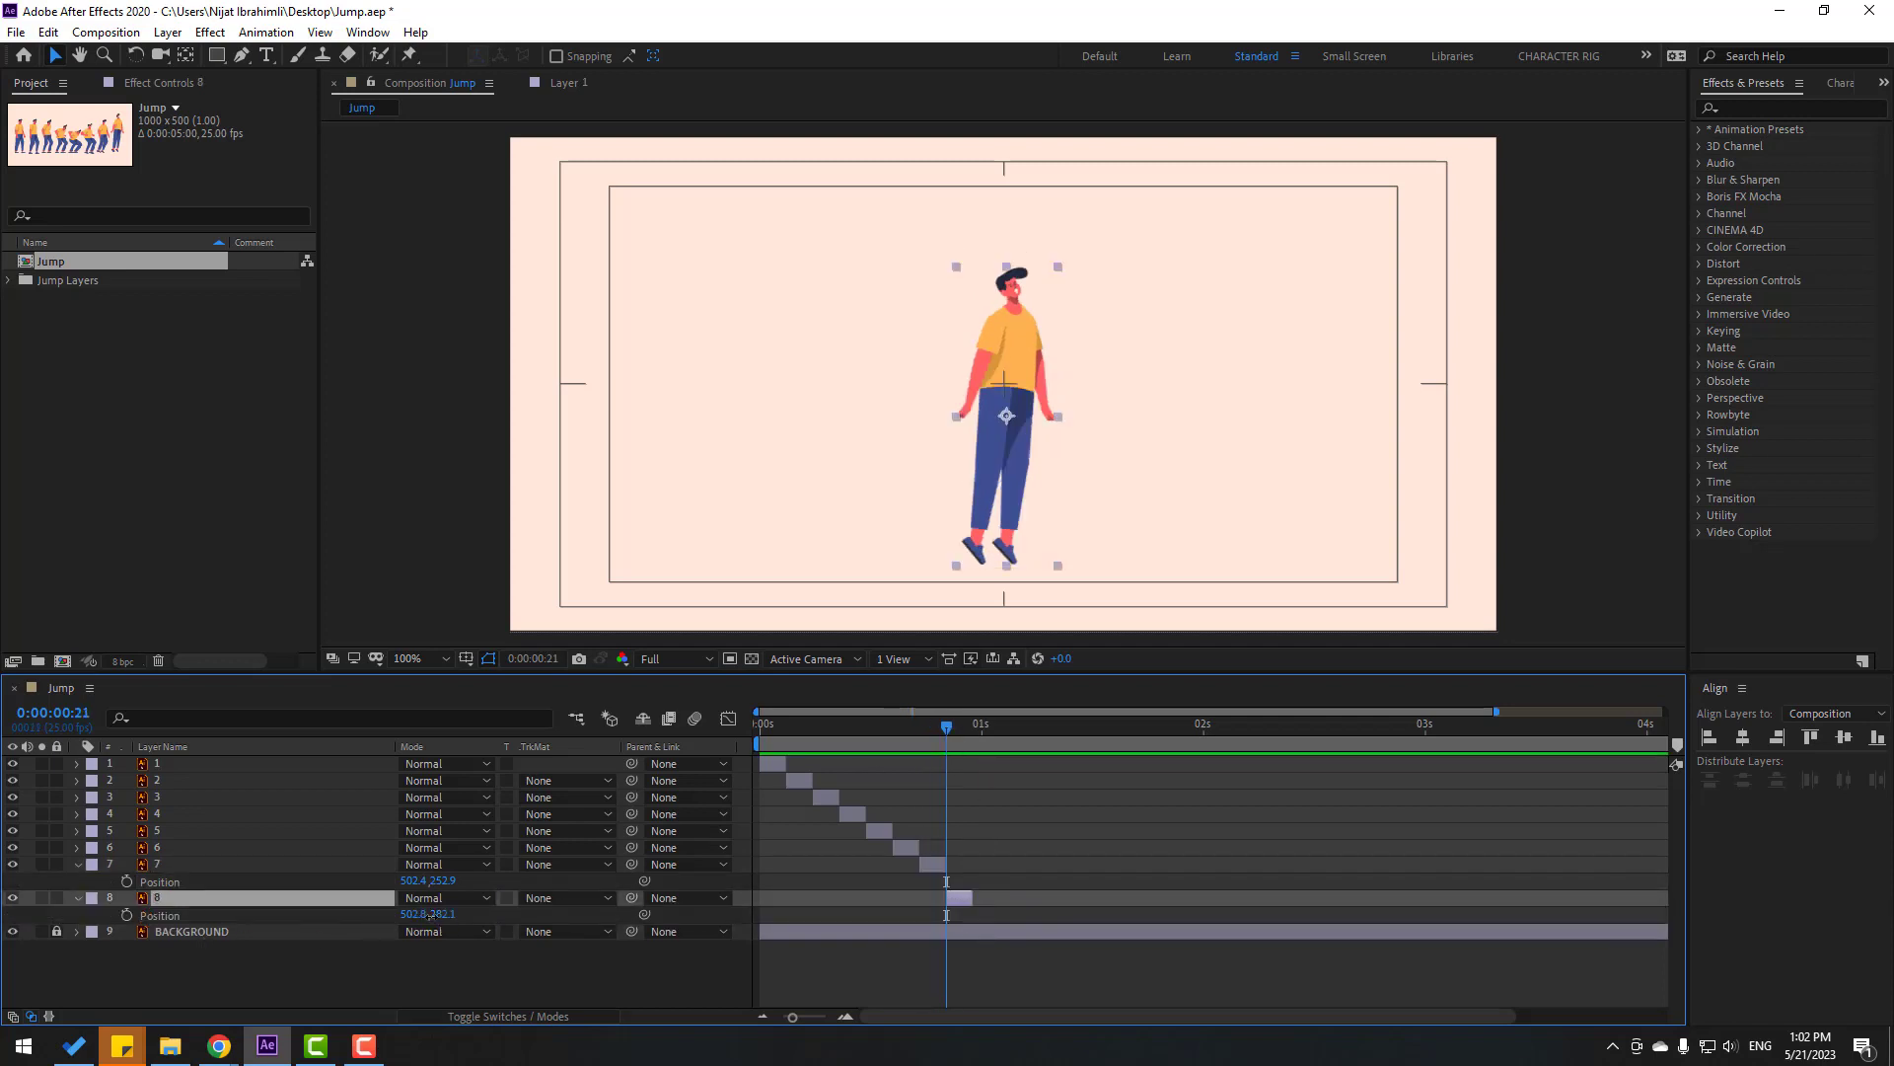
{"action": "left_click_drag", "start_coordinate": [430, 915], "coordinate": [358, 916]}
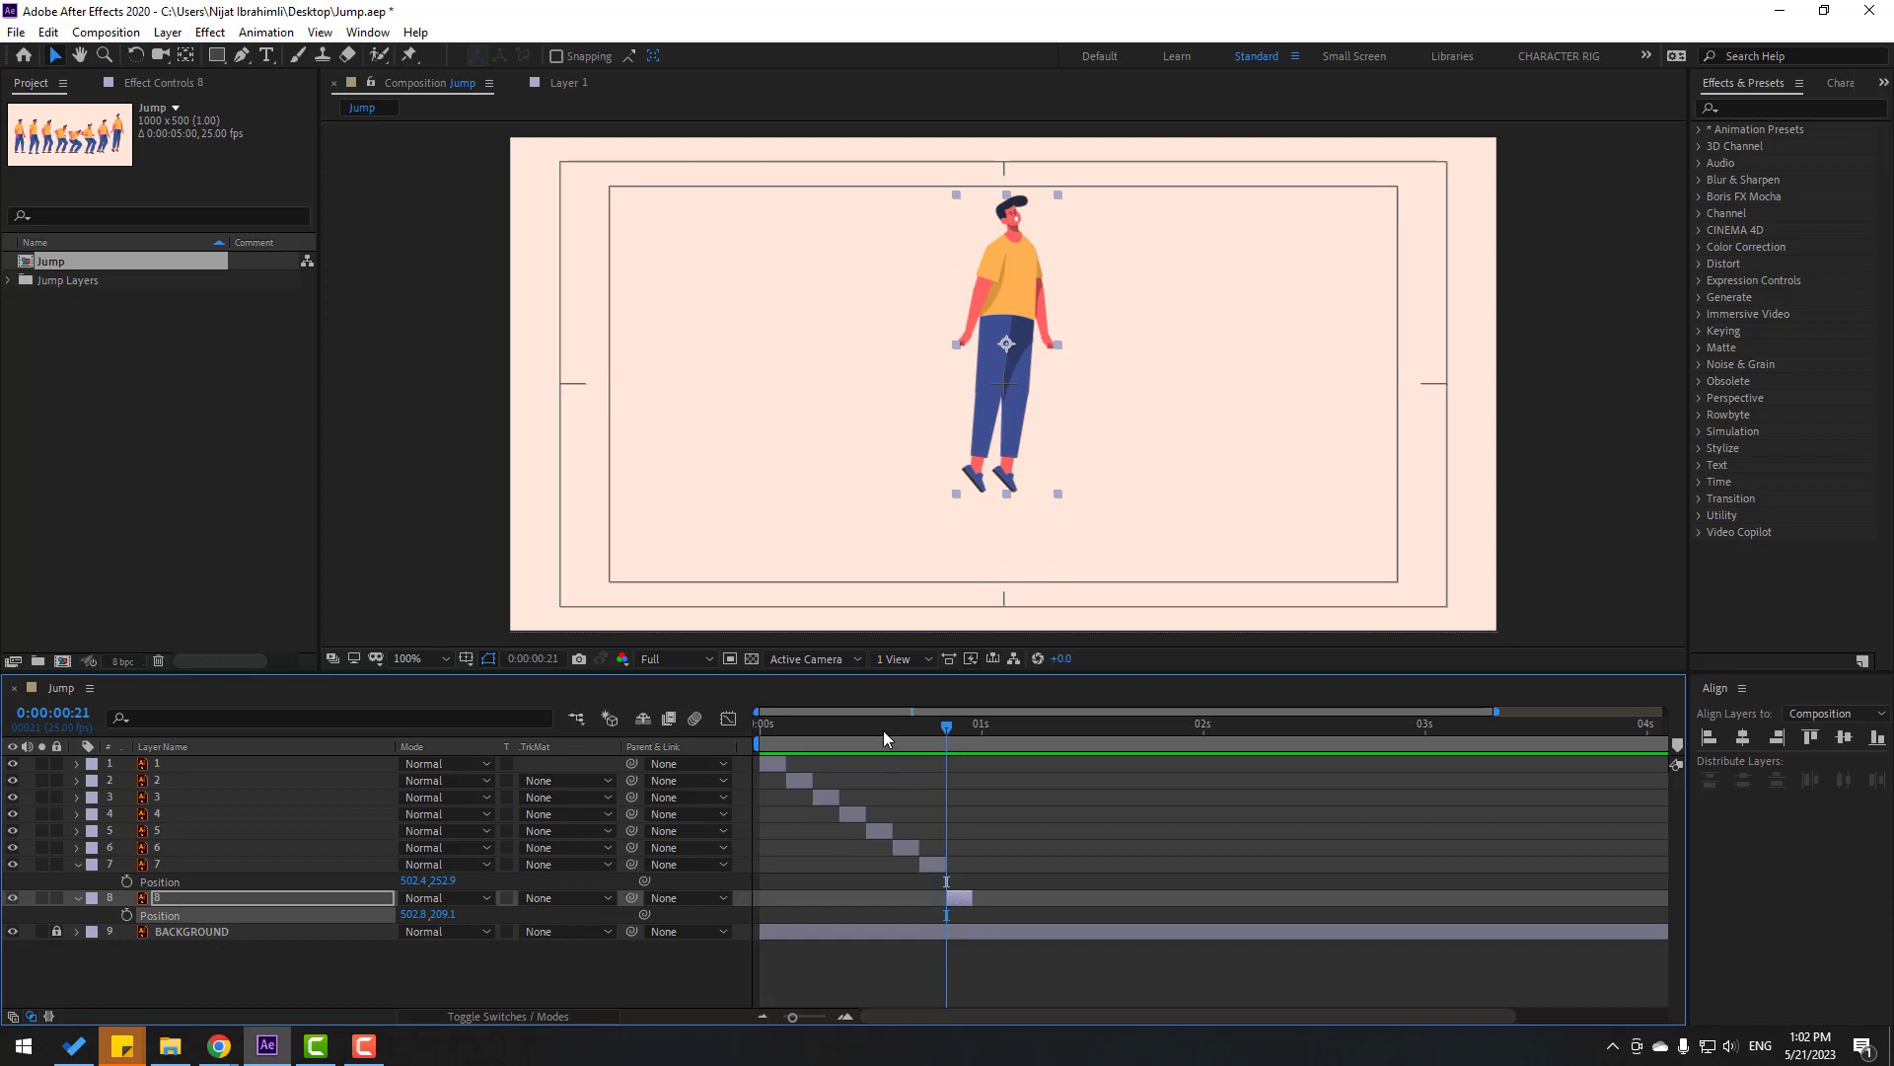
{"action": "left_click_drag", "start_coordinate": [886, 727], "coordinate": [967, 743]}
{"action": "key", "text": "space"}
{"action": "left_click", "coordinate": [227, 975]}
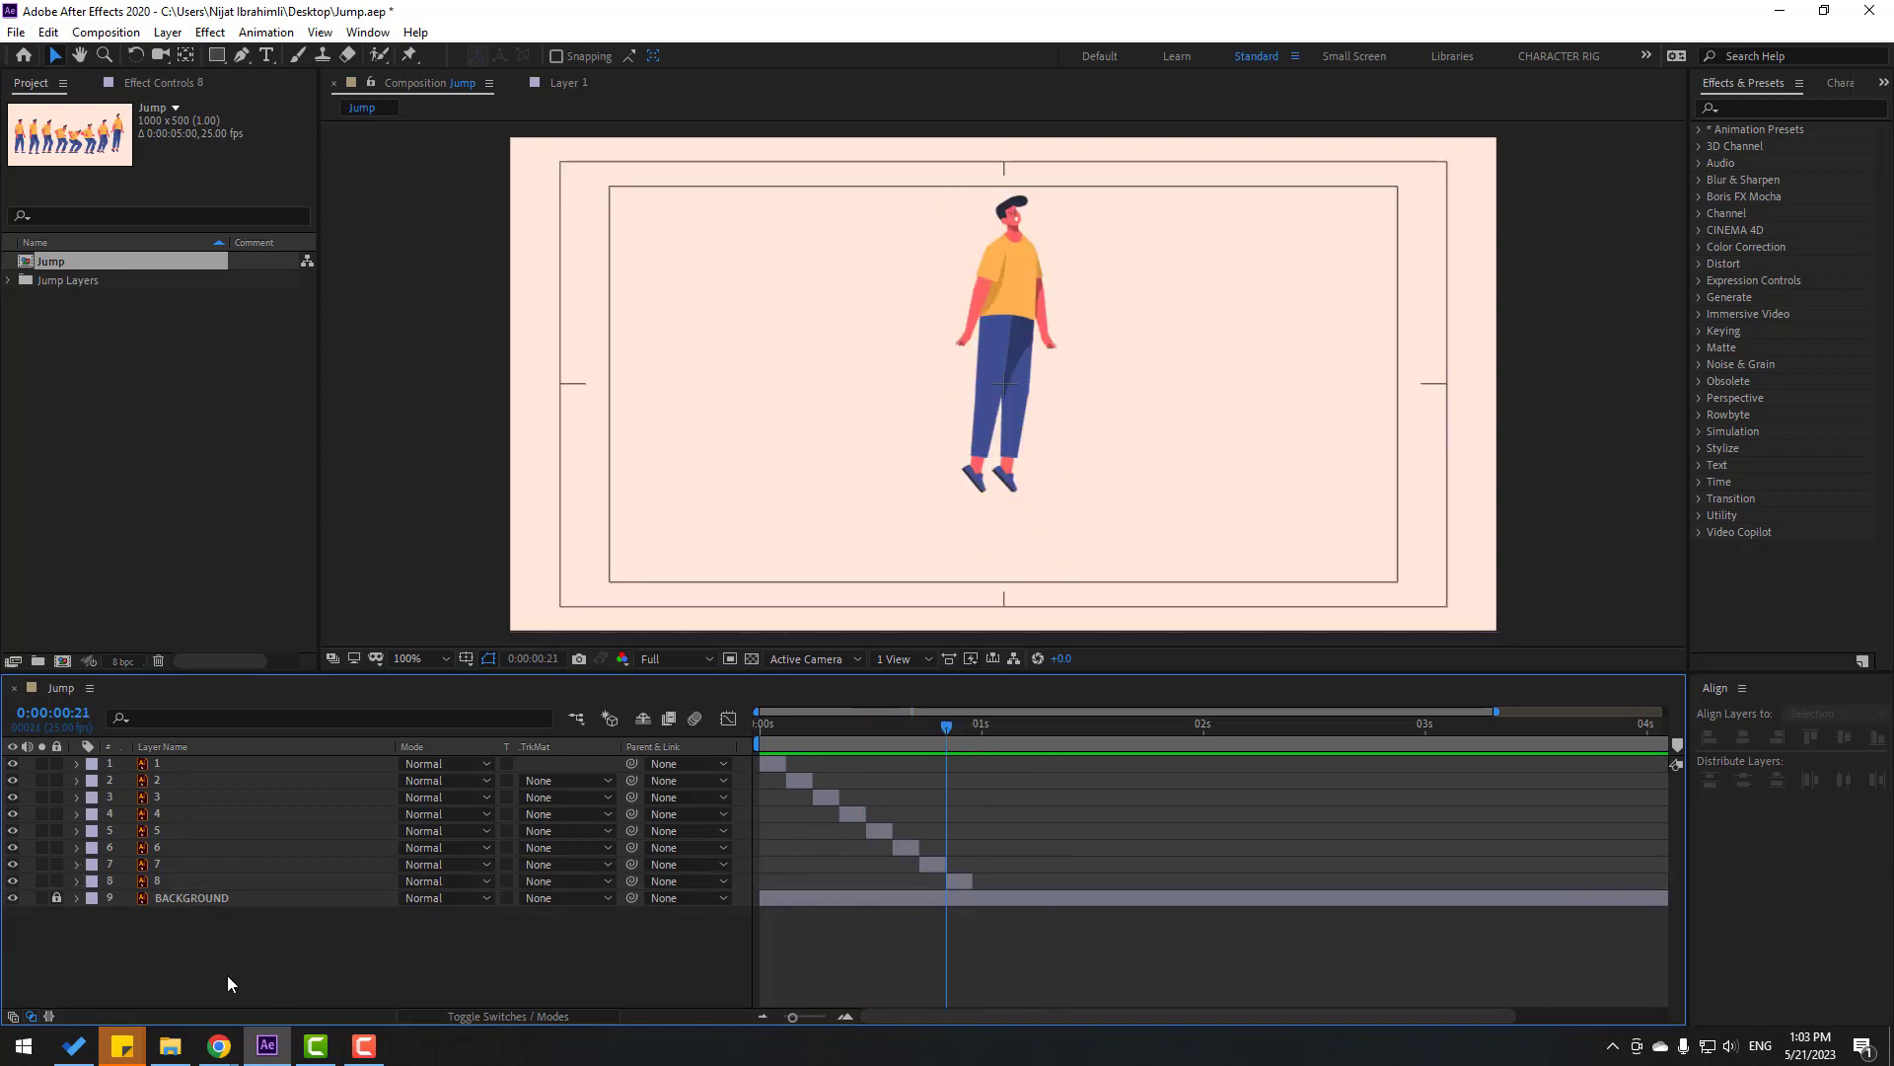
Step: Duplicate pose layers 1–8 and move the copies to the top of the stack
{"action": "left_click", "coordinate": [148, 880]}
{"action": "left_click", "coordinate": [155, 769], "text": "shift"}
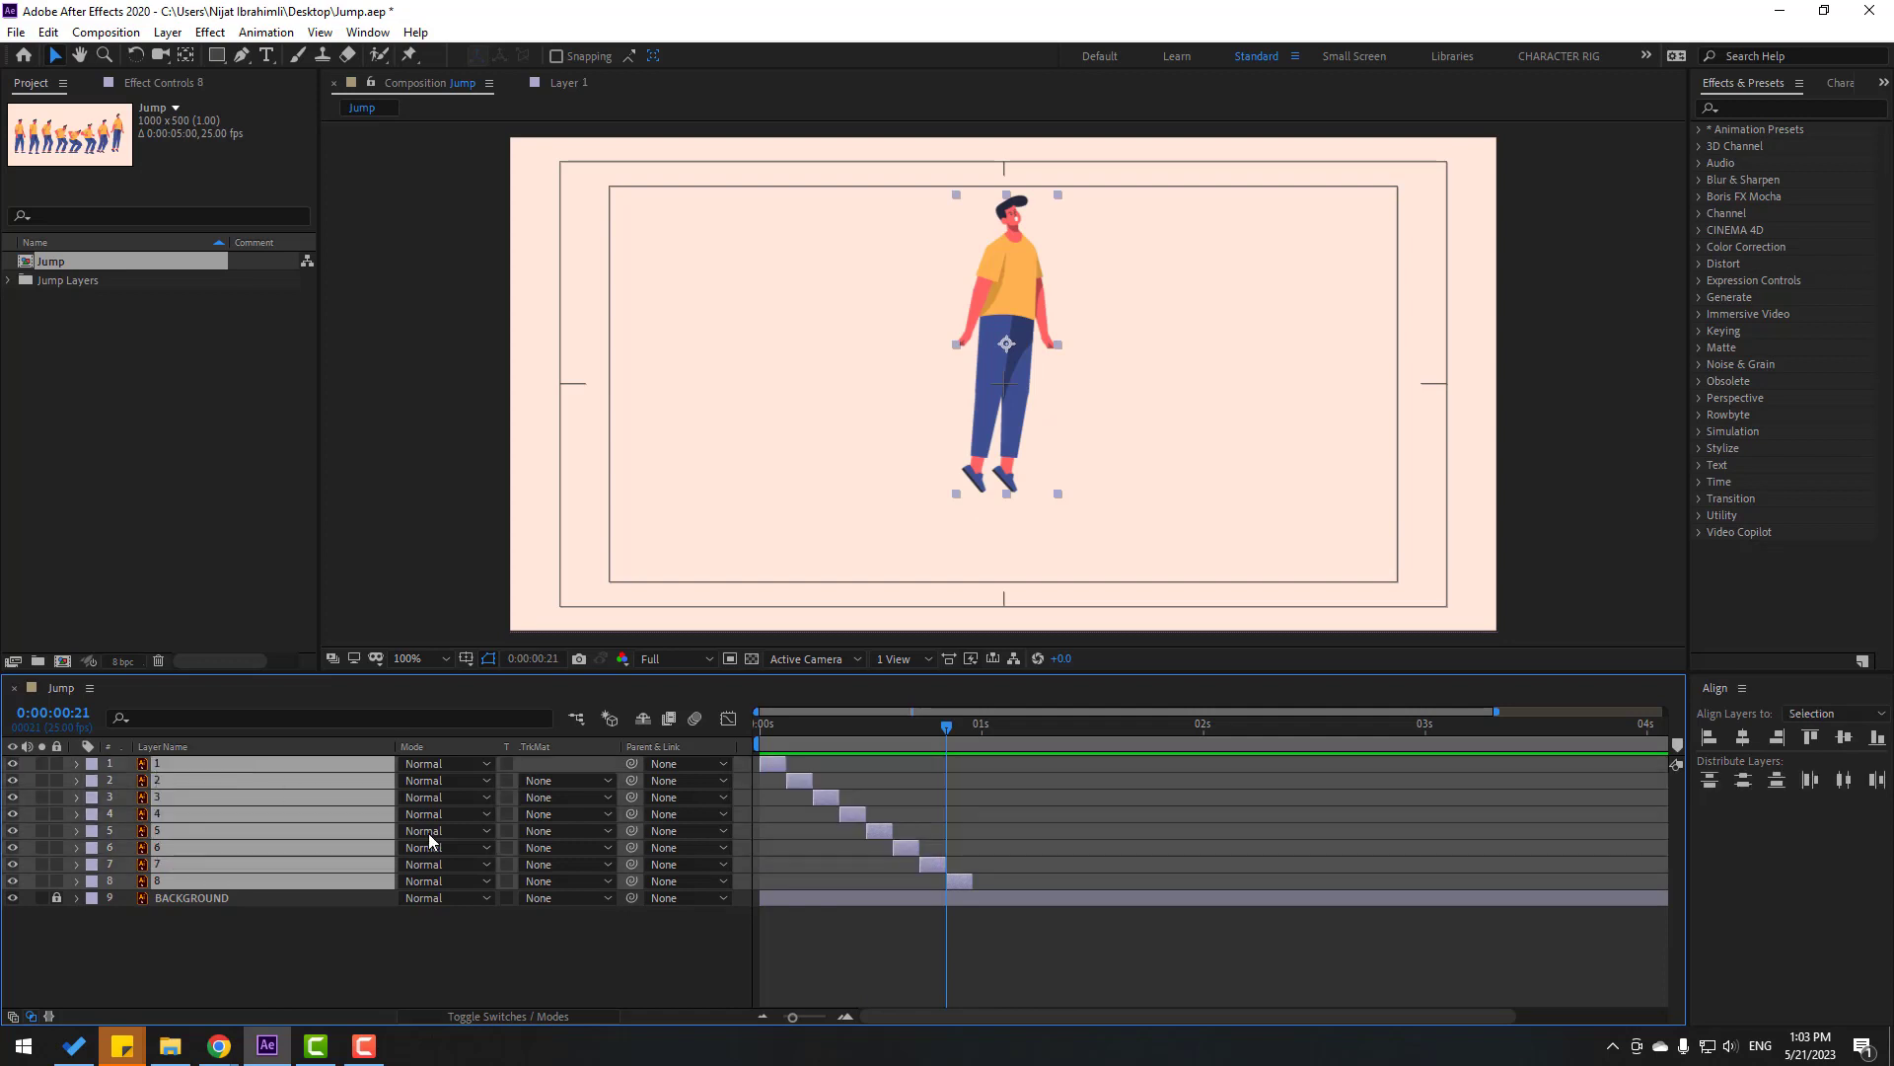
{"action": "key", "text": "ctrl+d"}
{"action": "key", "text": "ctrl+shift+bracketright"}
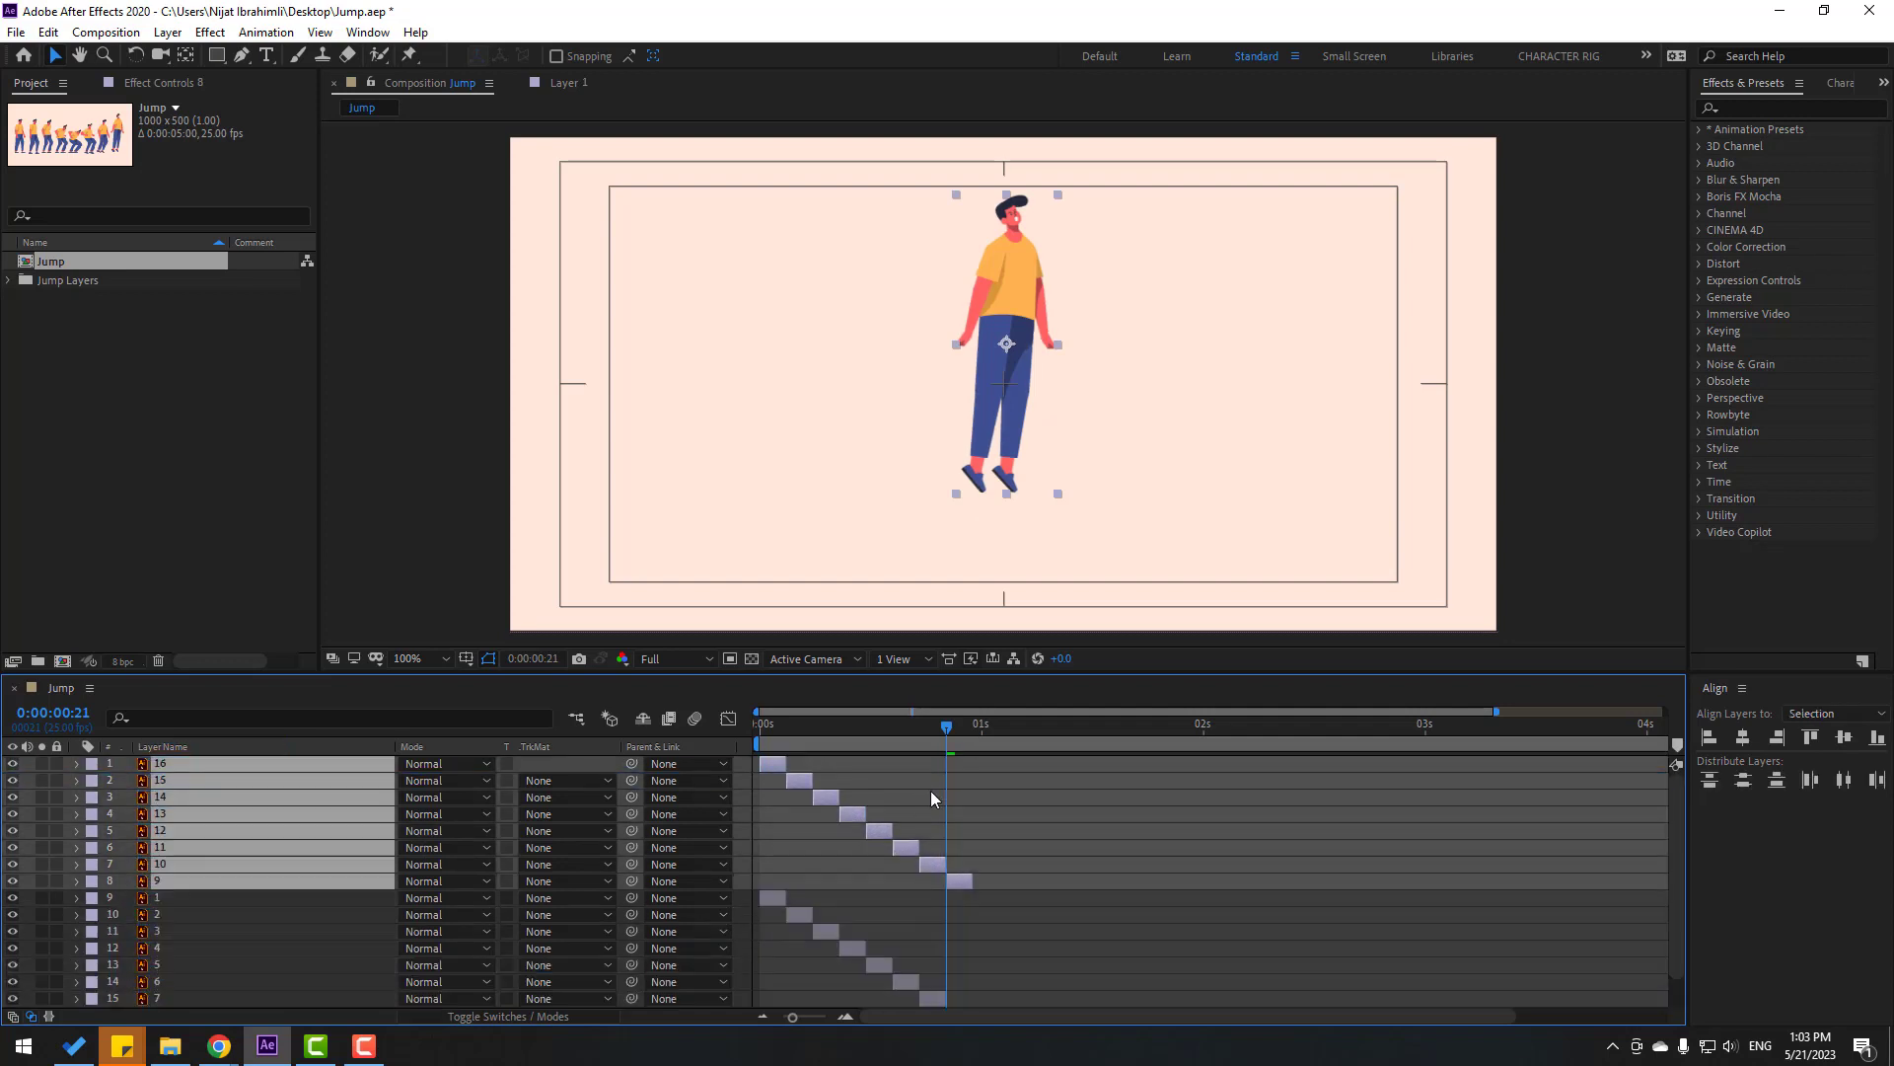
Step: Shift the copies later in time so layer 9 starts right after layer 8
{"action": "left_click", "coordinate": [875, 727]}
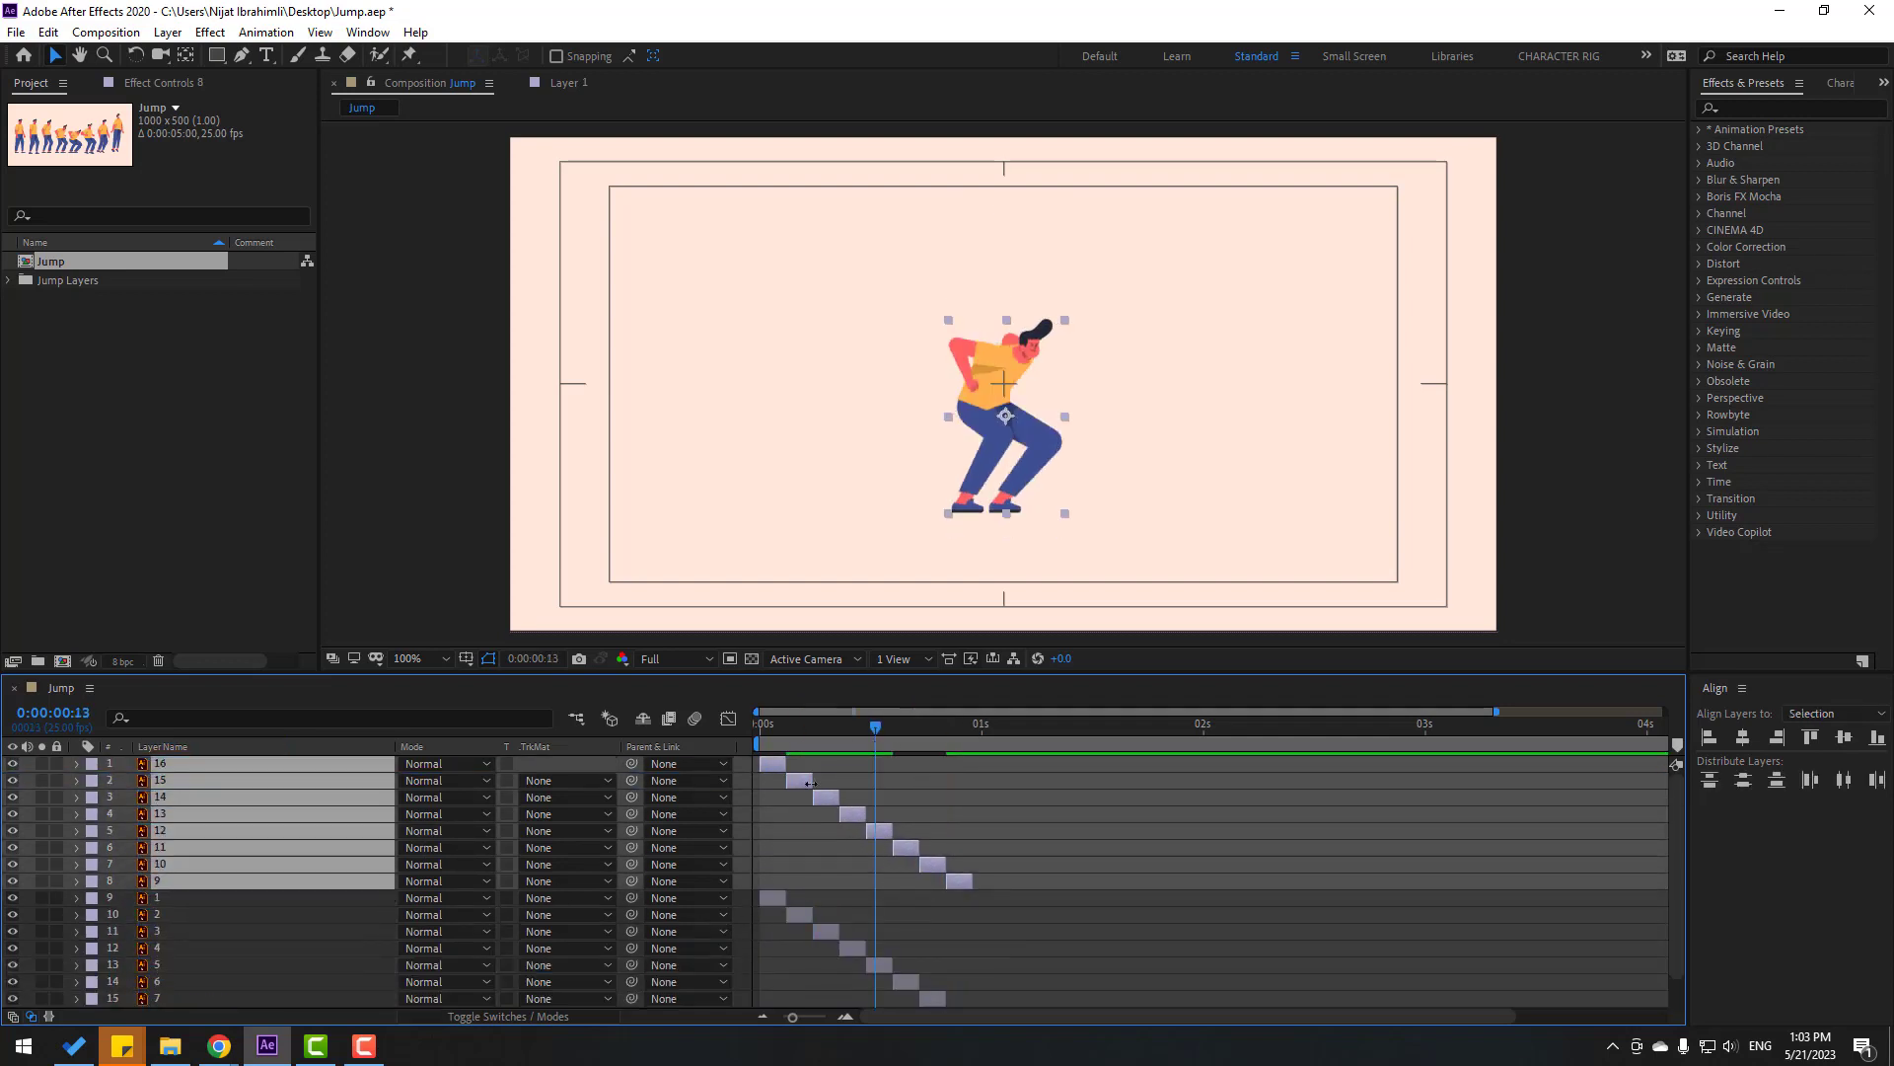
{"action": "left_click_drag", "start_coordinate": [776, 766], "coordinate": [980, 768]}
{"action": "scroll", "coordinate": [1011, 860], "scroll_direction": "down", "scroll_amount": 1}
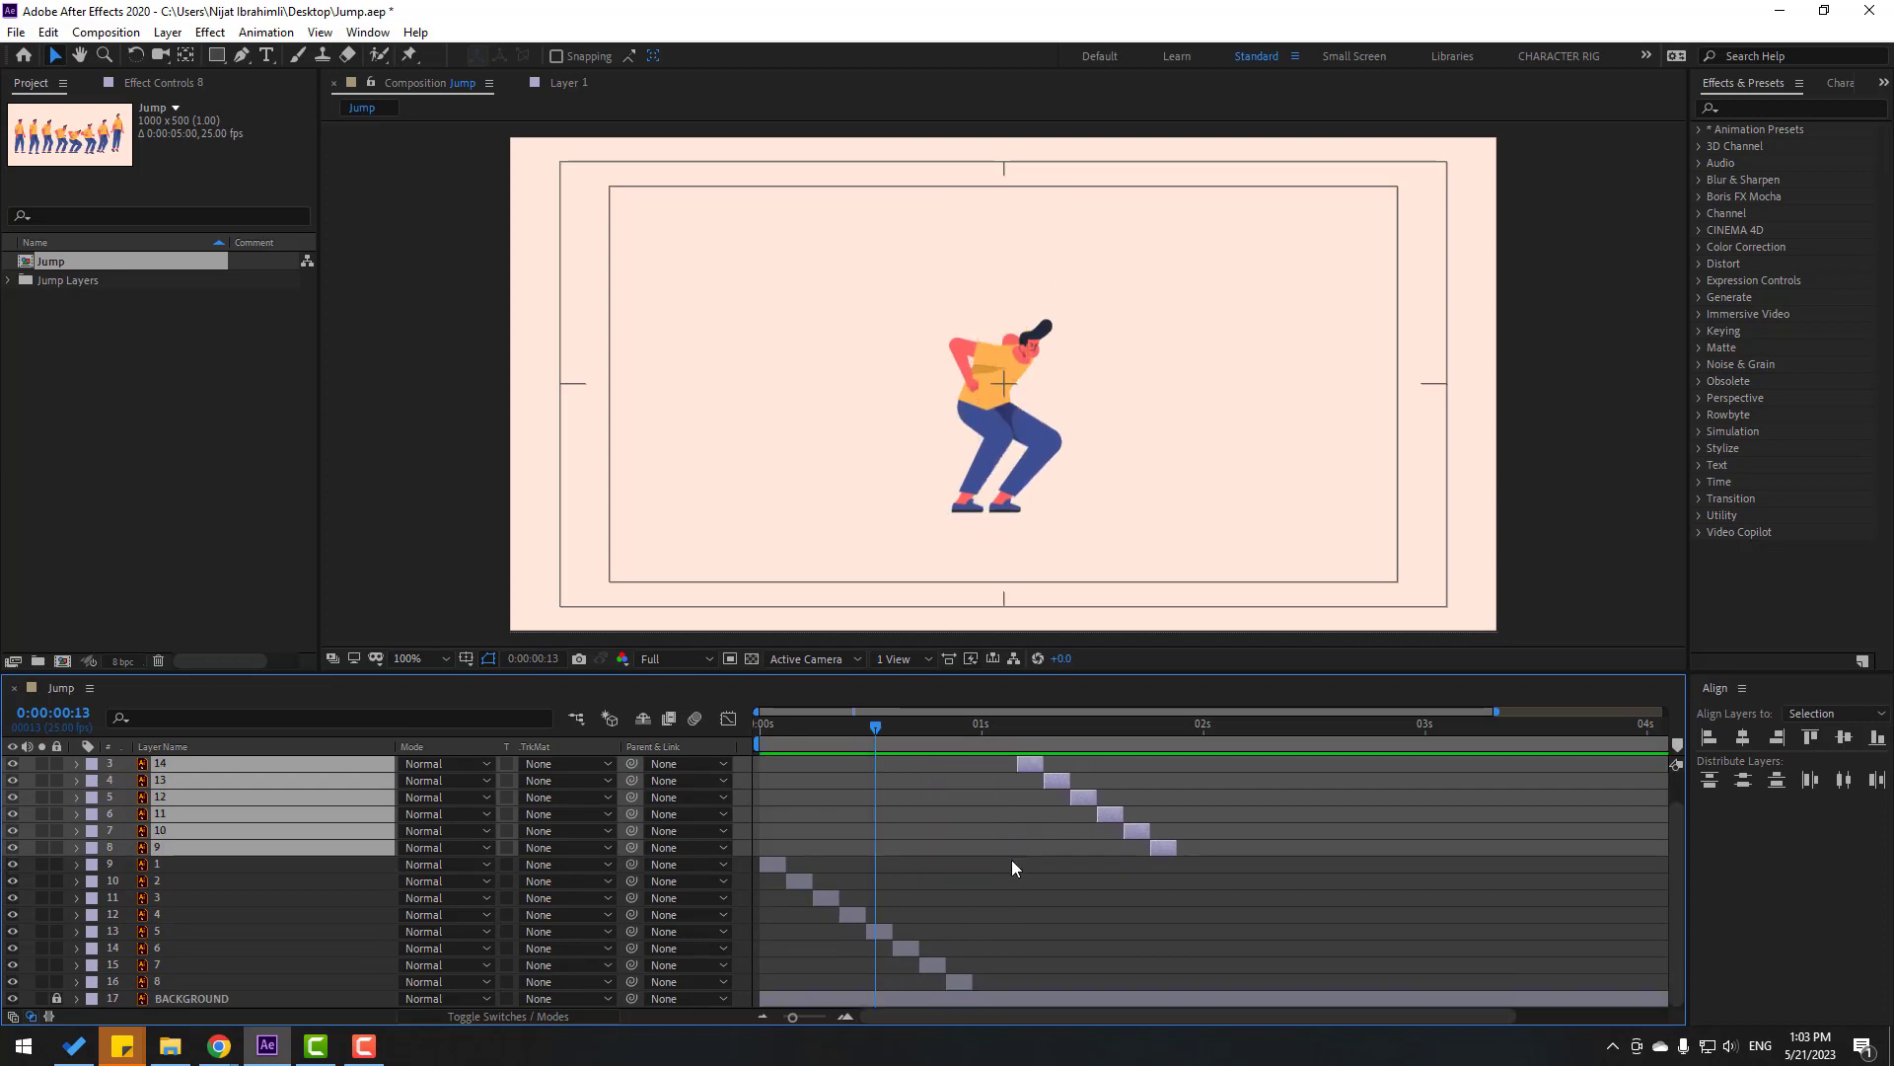
{"action": "left_click", "coordinate": [1193, 880]}
{"action": "left_click", "coordinate": [1162, 850]}
{"action": "left_click_drag", "start_coordinate": [1163, 851], "coordinate": [985, 850]}
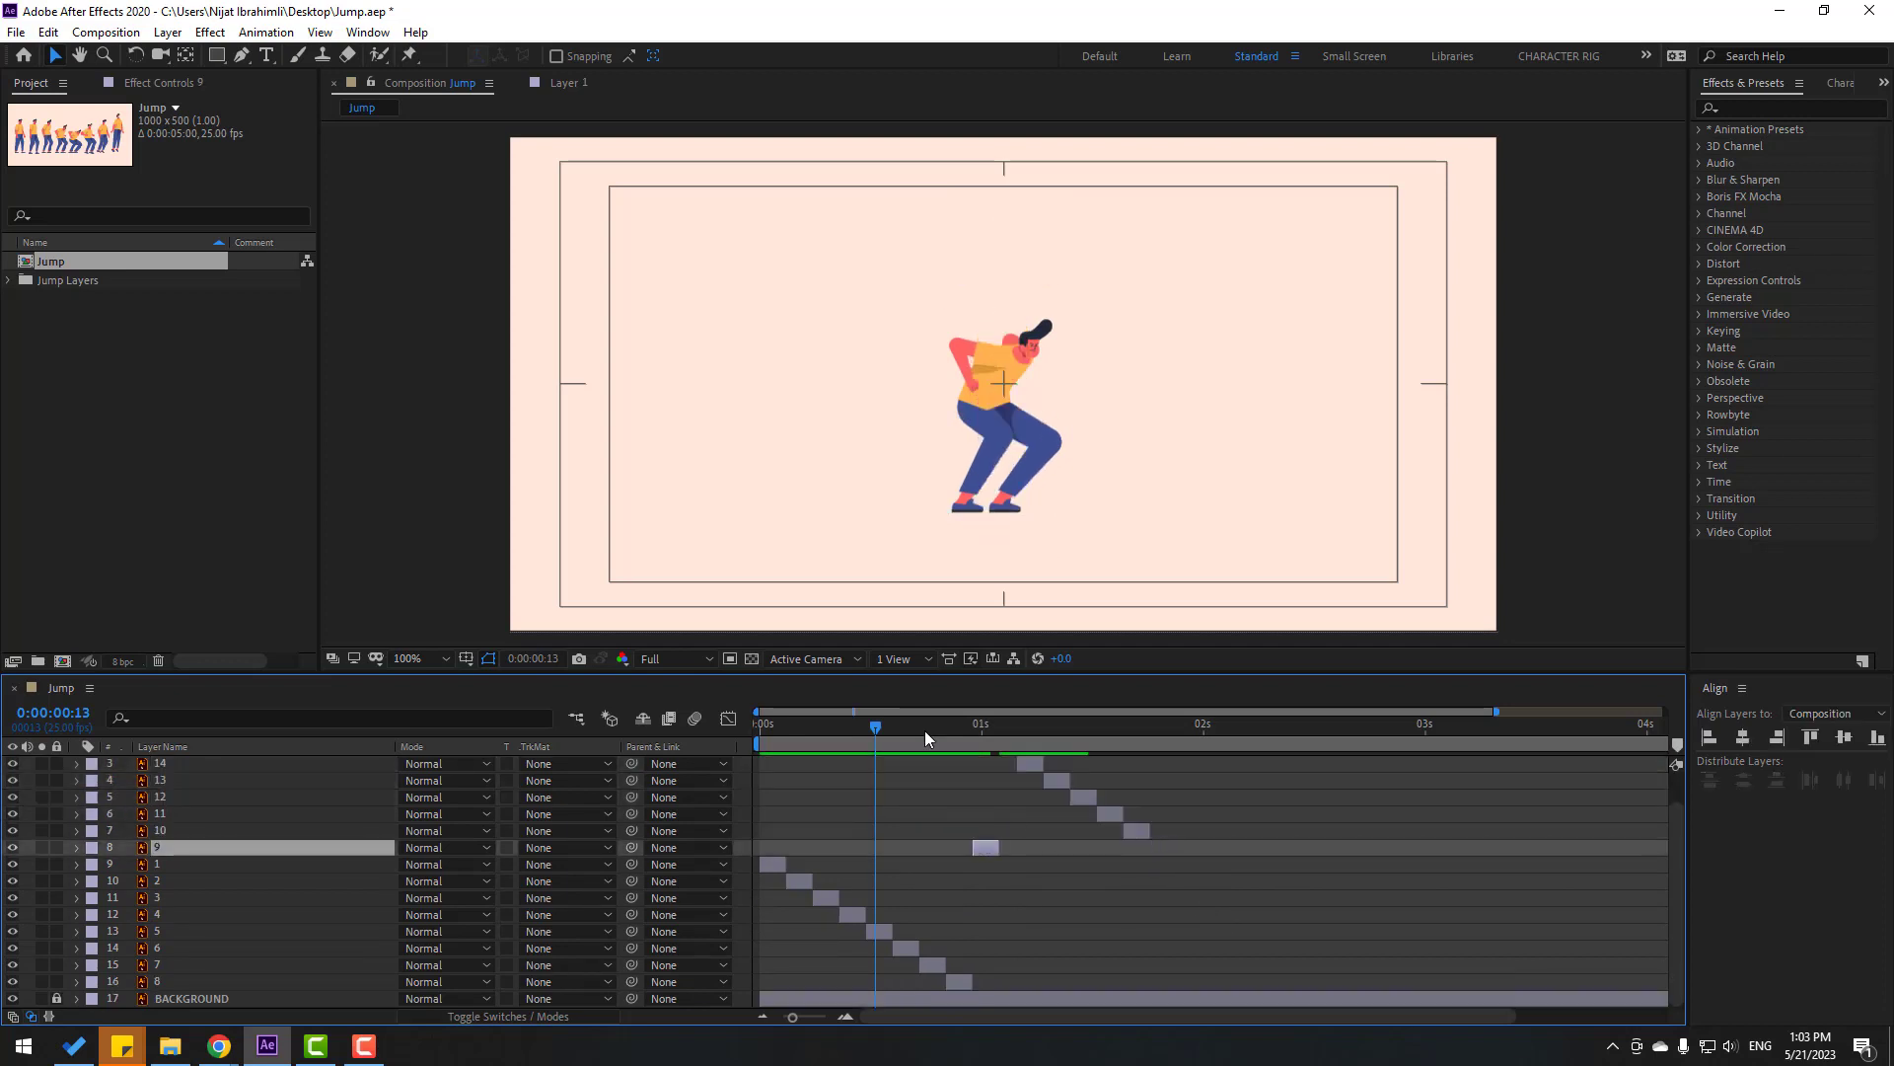
{"action": "left_click", "coordinate": [946, 730]}
{"action": "left_click_drag", "start_coordinate": [946, 732], "coordinate": [974, 734]}
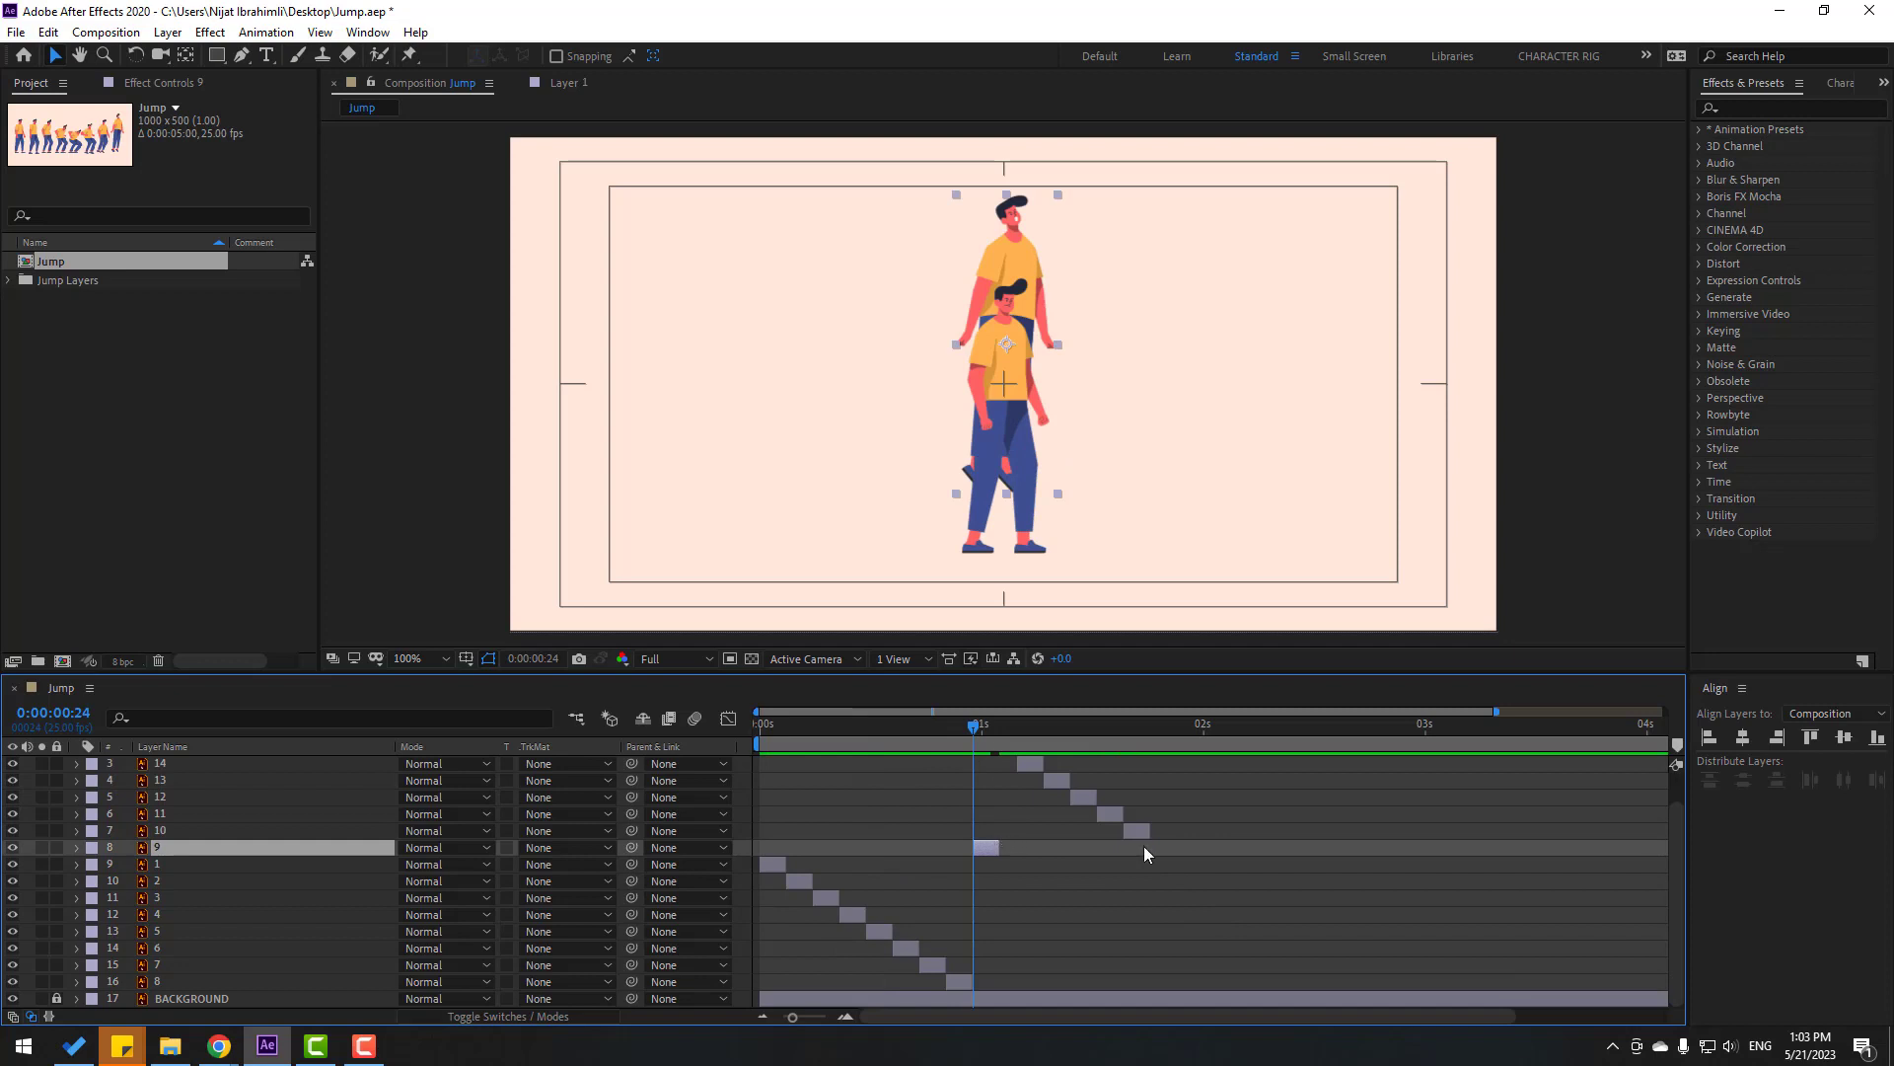
Step: Slide layers 10–16 so each starts where the previous ends, then preview all sixteen poses
{"action": "mouse_move", "coordinate": [1139, 833]}
{"action": "left_mouse_down"}
{"action": "mouse_move", "coordinate": [1016, 833]}
{"action": "mouse_move", "coordinate": [1089, 783]}
{"action": "mouse_move", "coordinate": [1121, 804]}
{"action": "left_mouse_up"}
{"action": "scroll", "coordinate": [1089, 785], "scroll_direction": "up", "scroll_amount": 1}
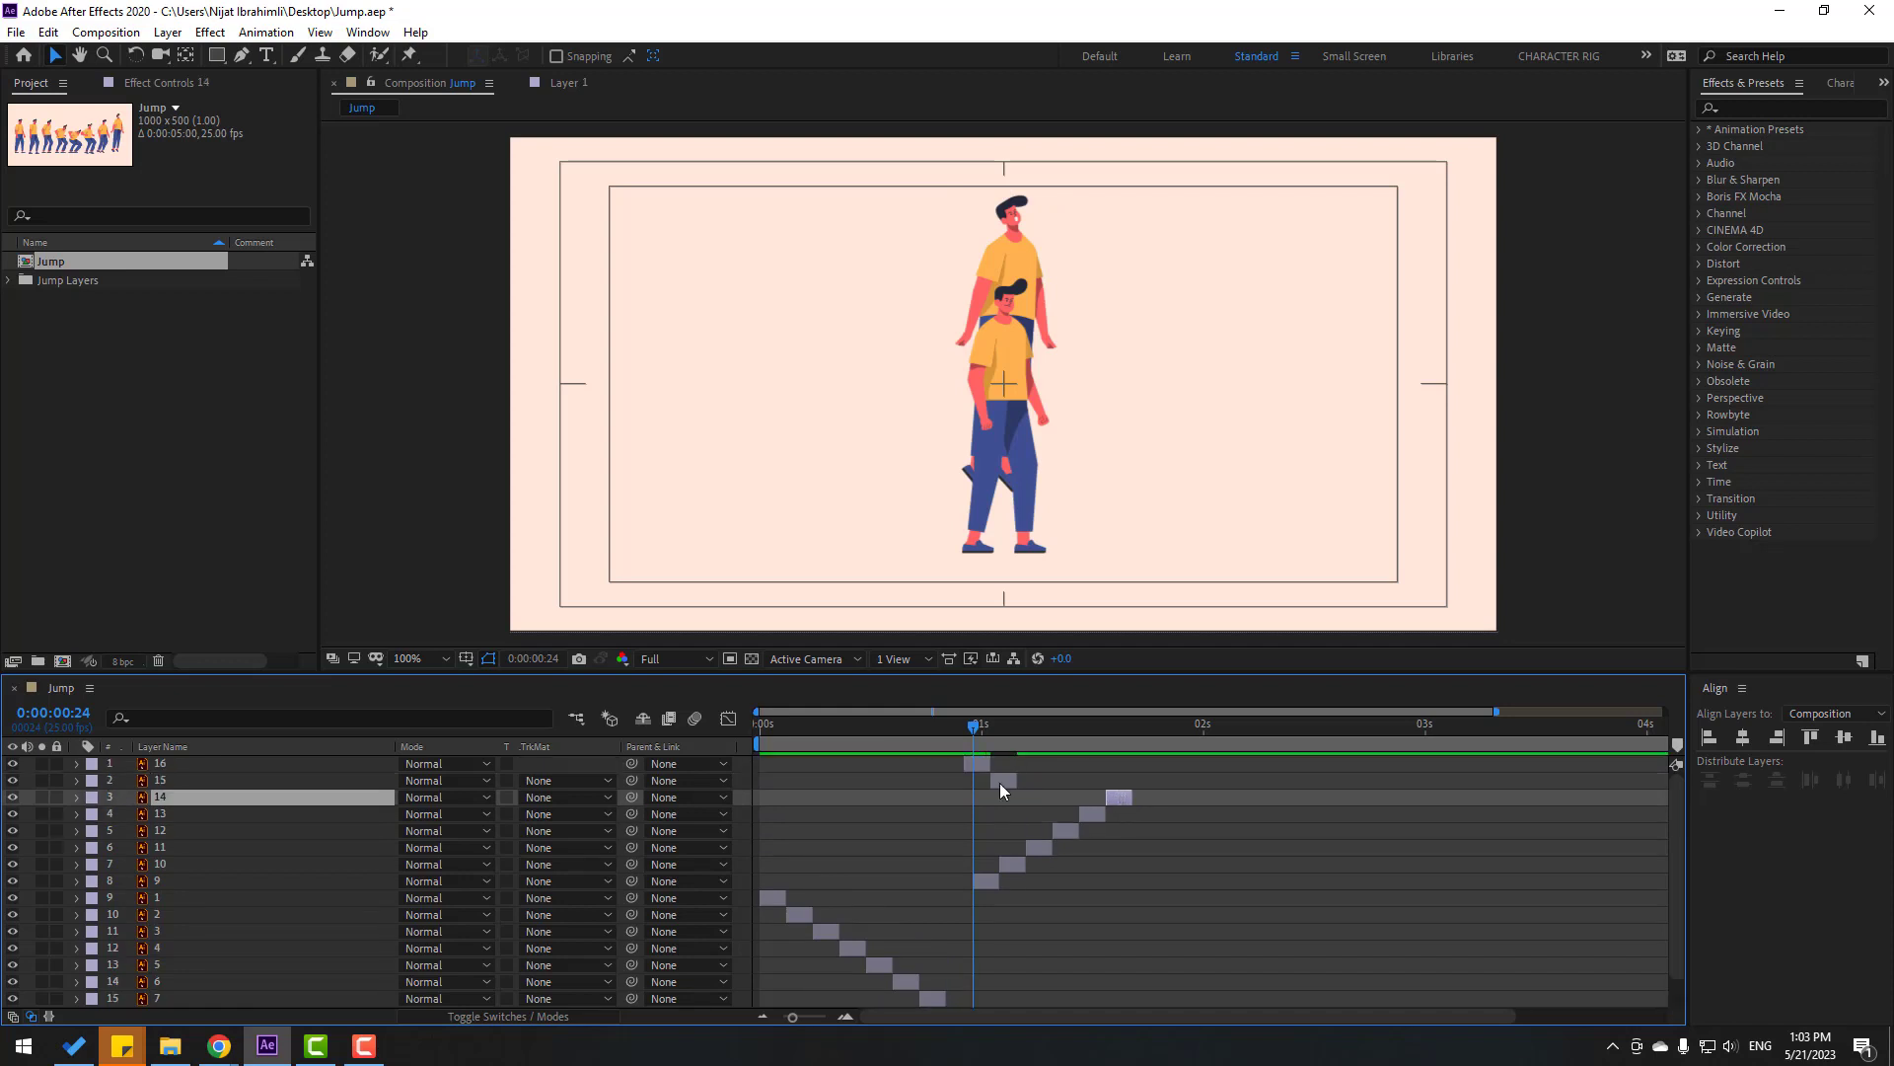
{"action": "left_click_drag", "start_coordinate": [998, 784], "coordinate": [1137, 782]}
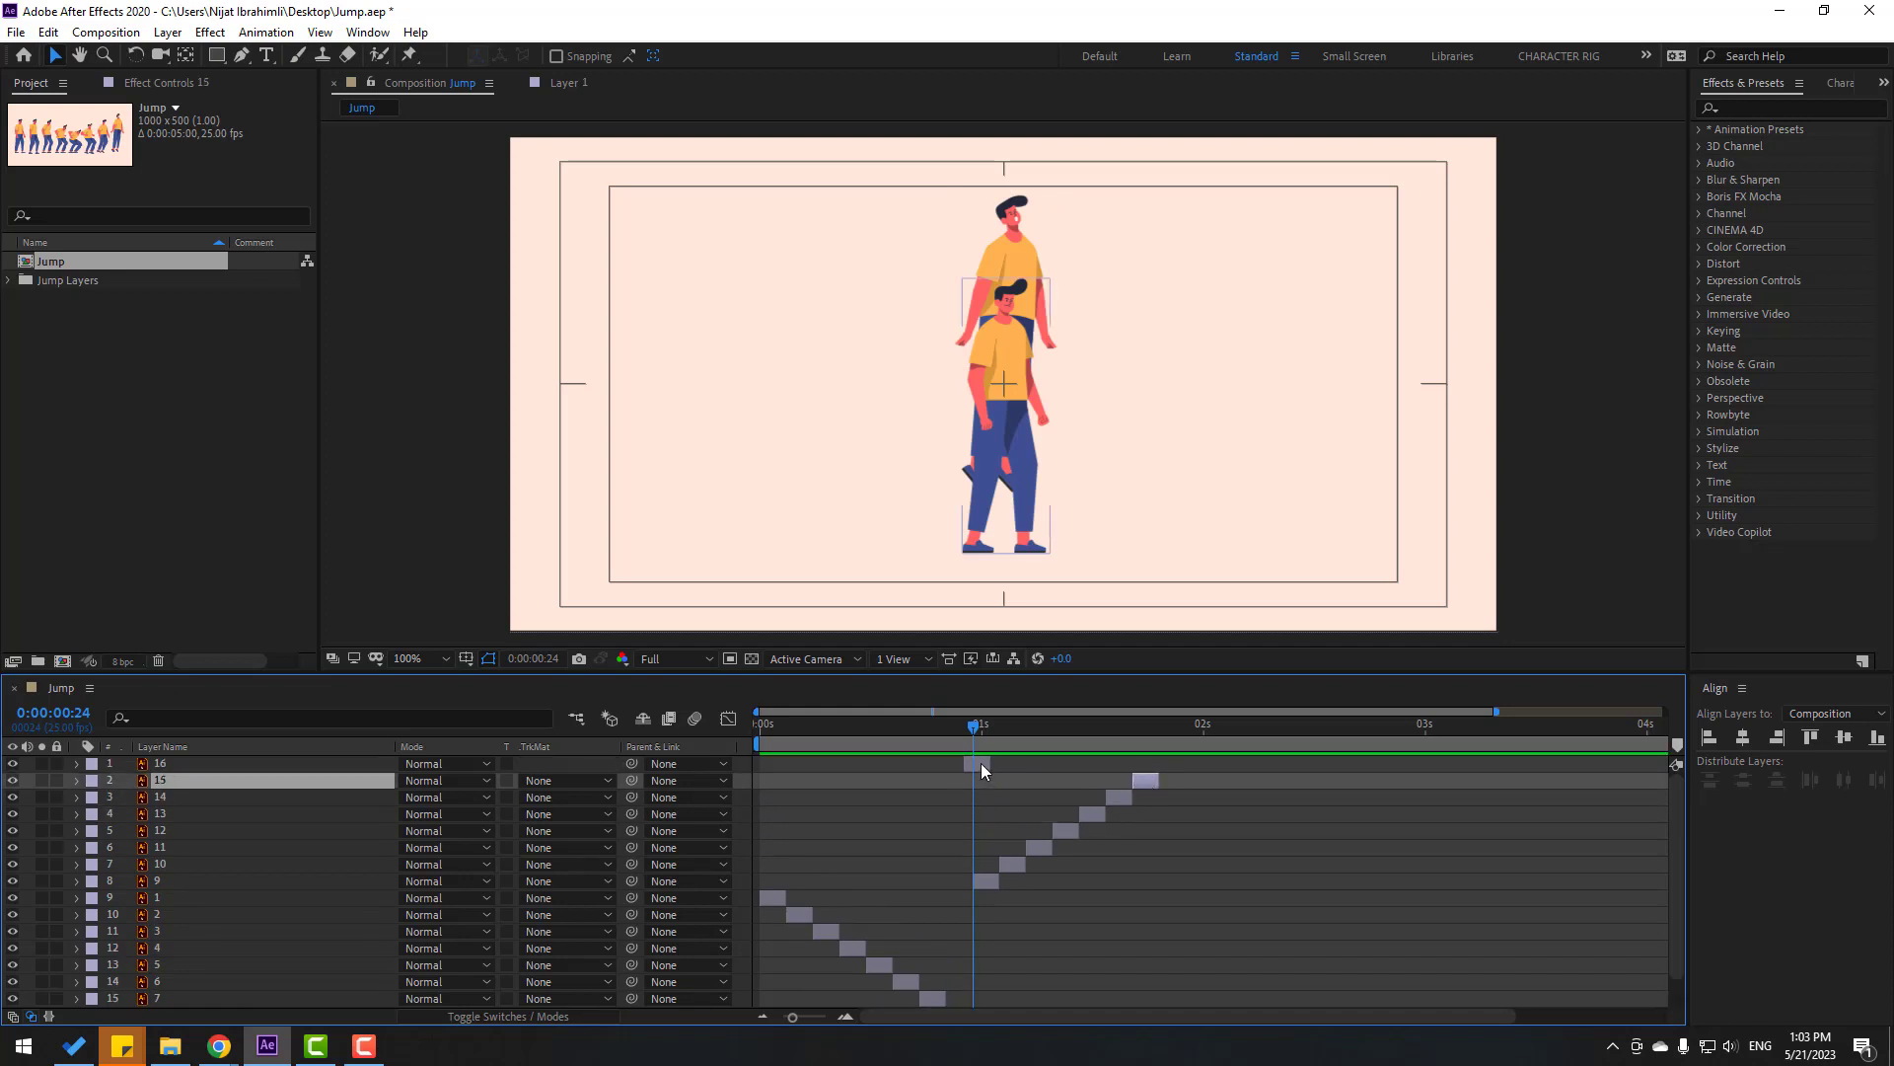
{"action": "left_click_drag", "start_coordinate": [980, 761], "coordinate": [1174, 768]}
{"action": "key", "text": "space"}
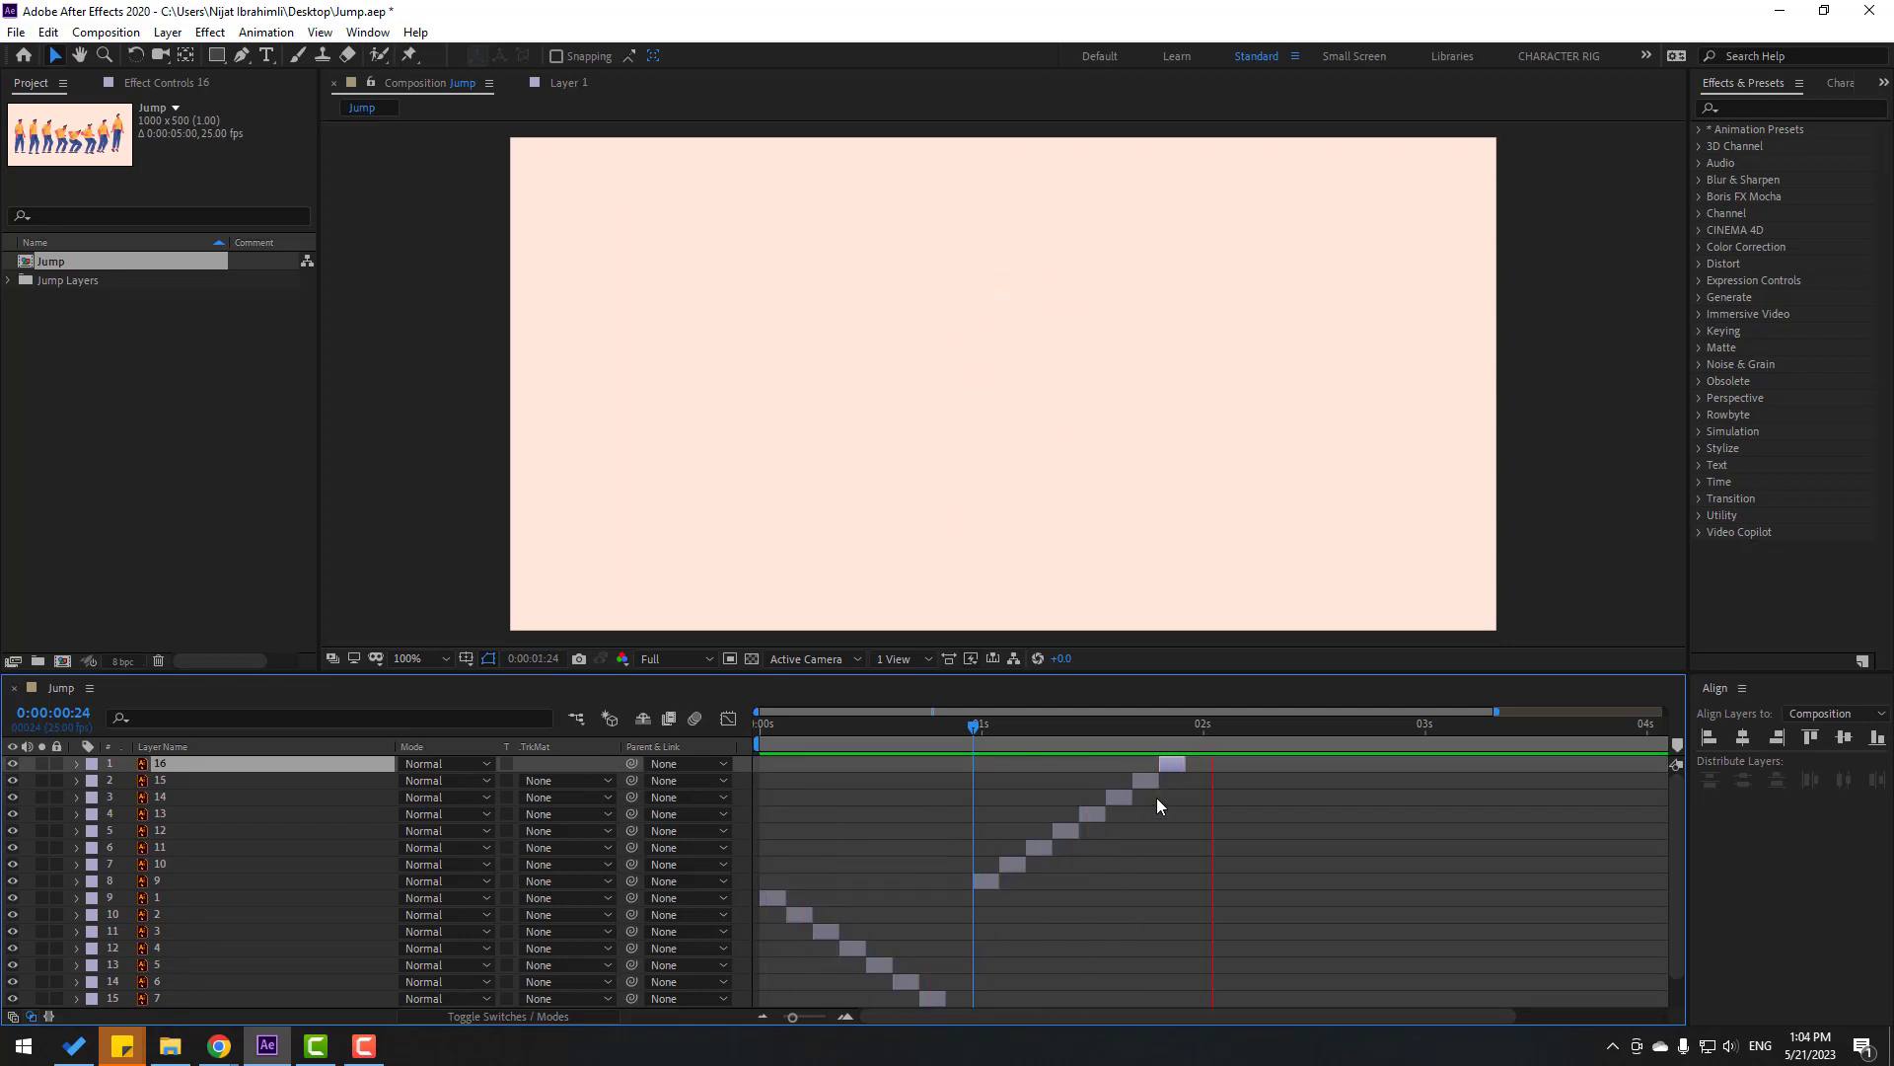
{"action": "key", "text": "space"}
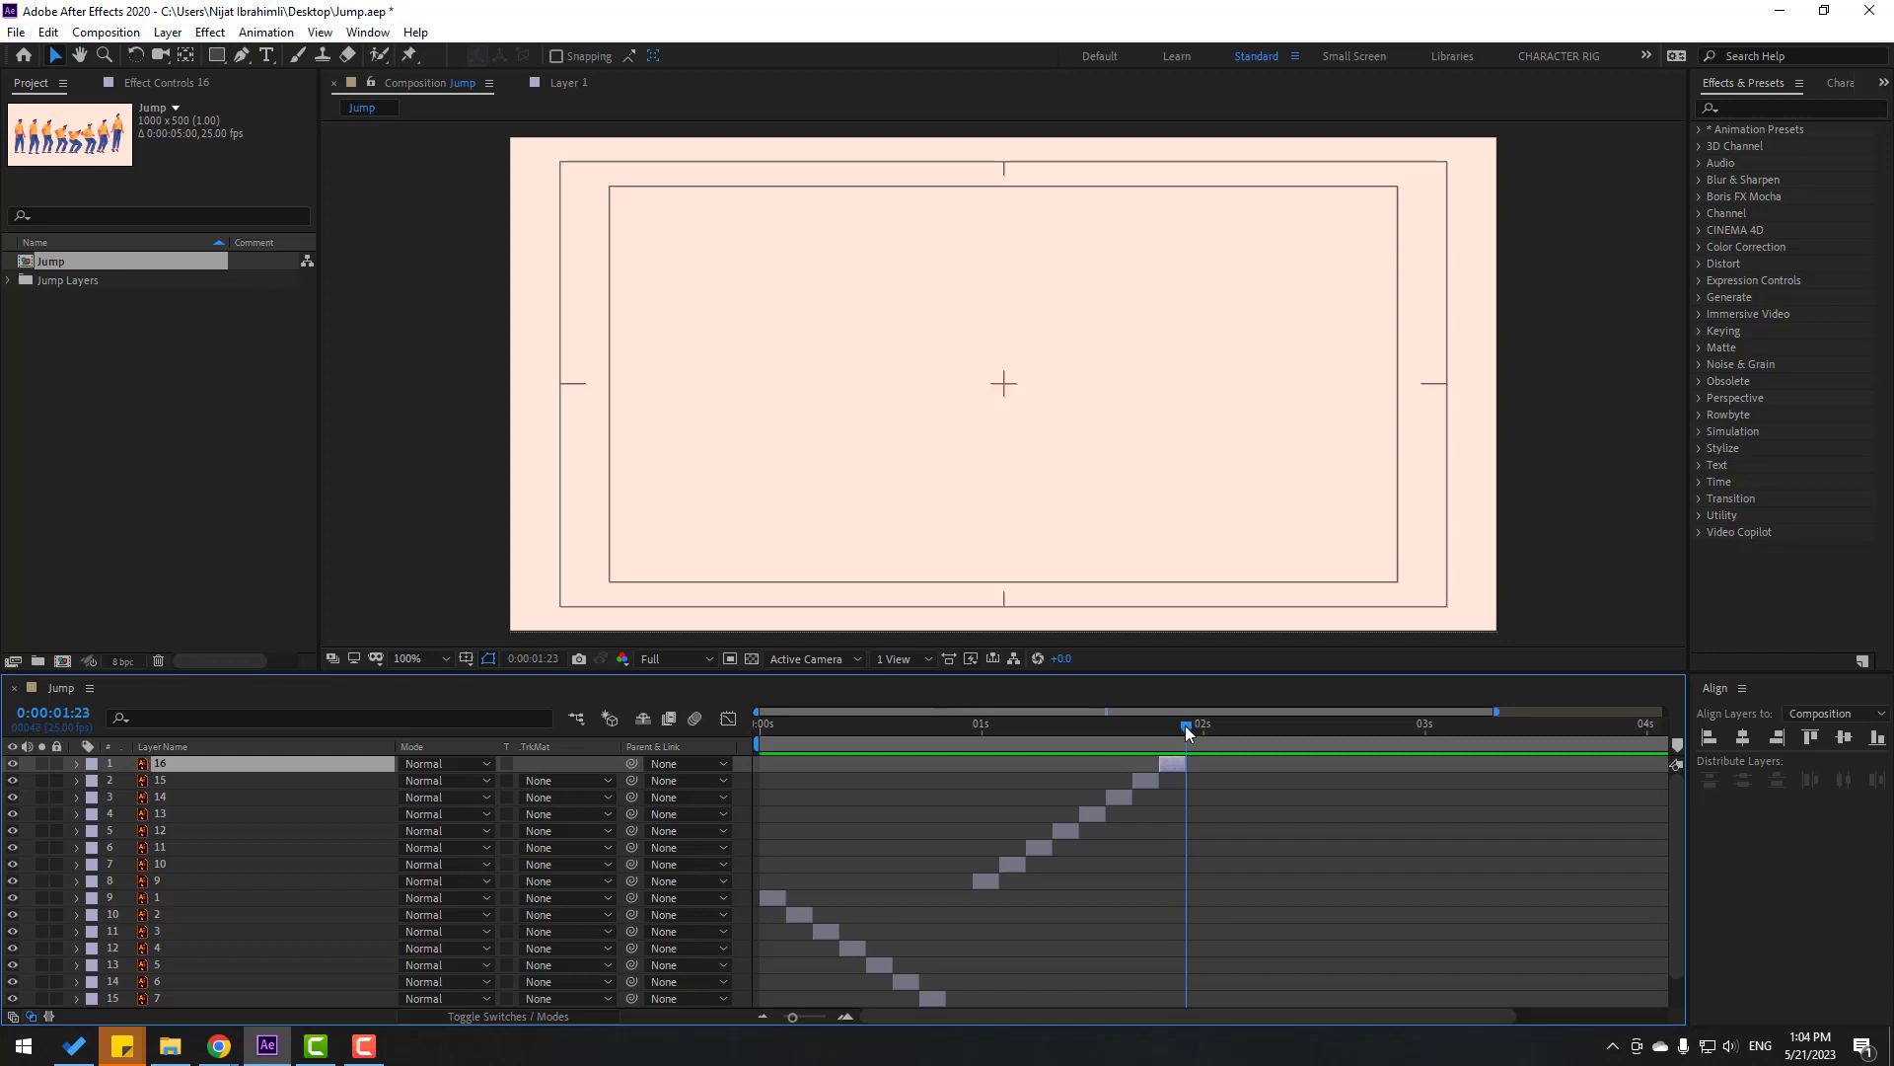
Step: End the work area at the 2-second mark, preview at 50% zoom, and stop on pose 9
{"action": "left_click", "coordinate": [1186, 726]}
{"action": "key", "text": "n"}
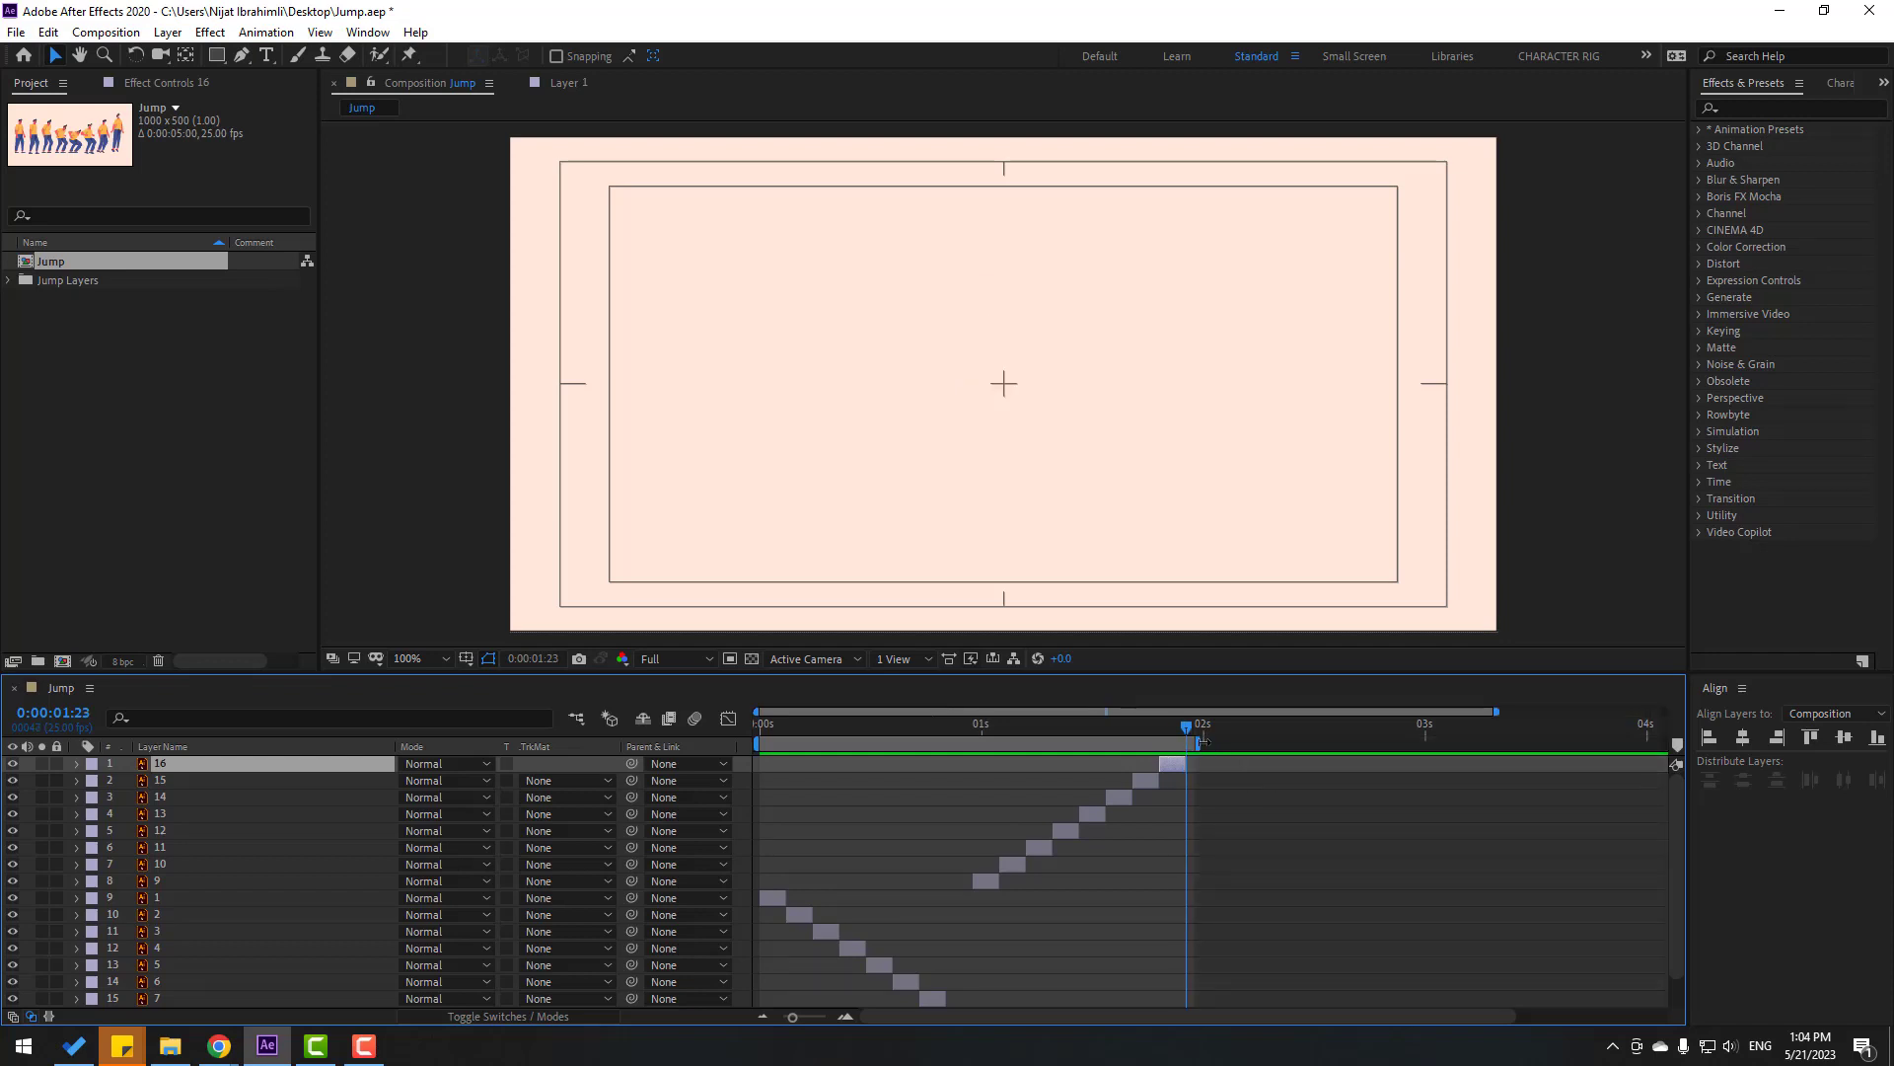
{"action": "key", "text": "space"}
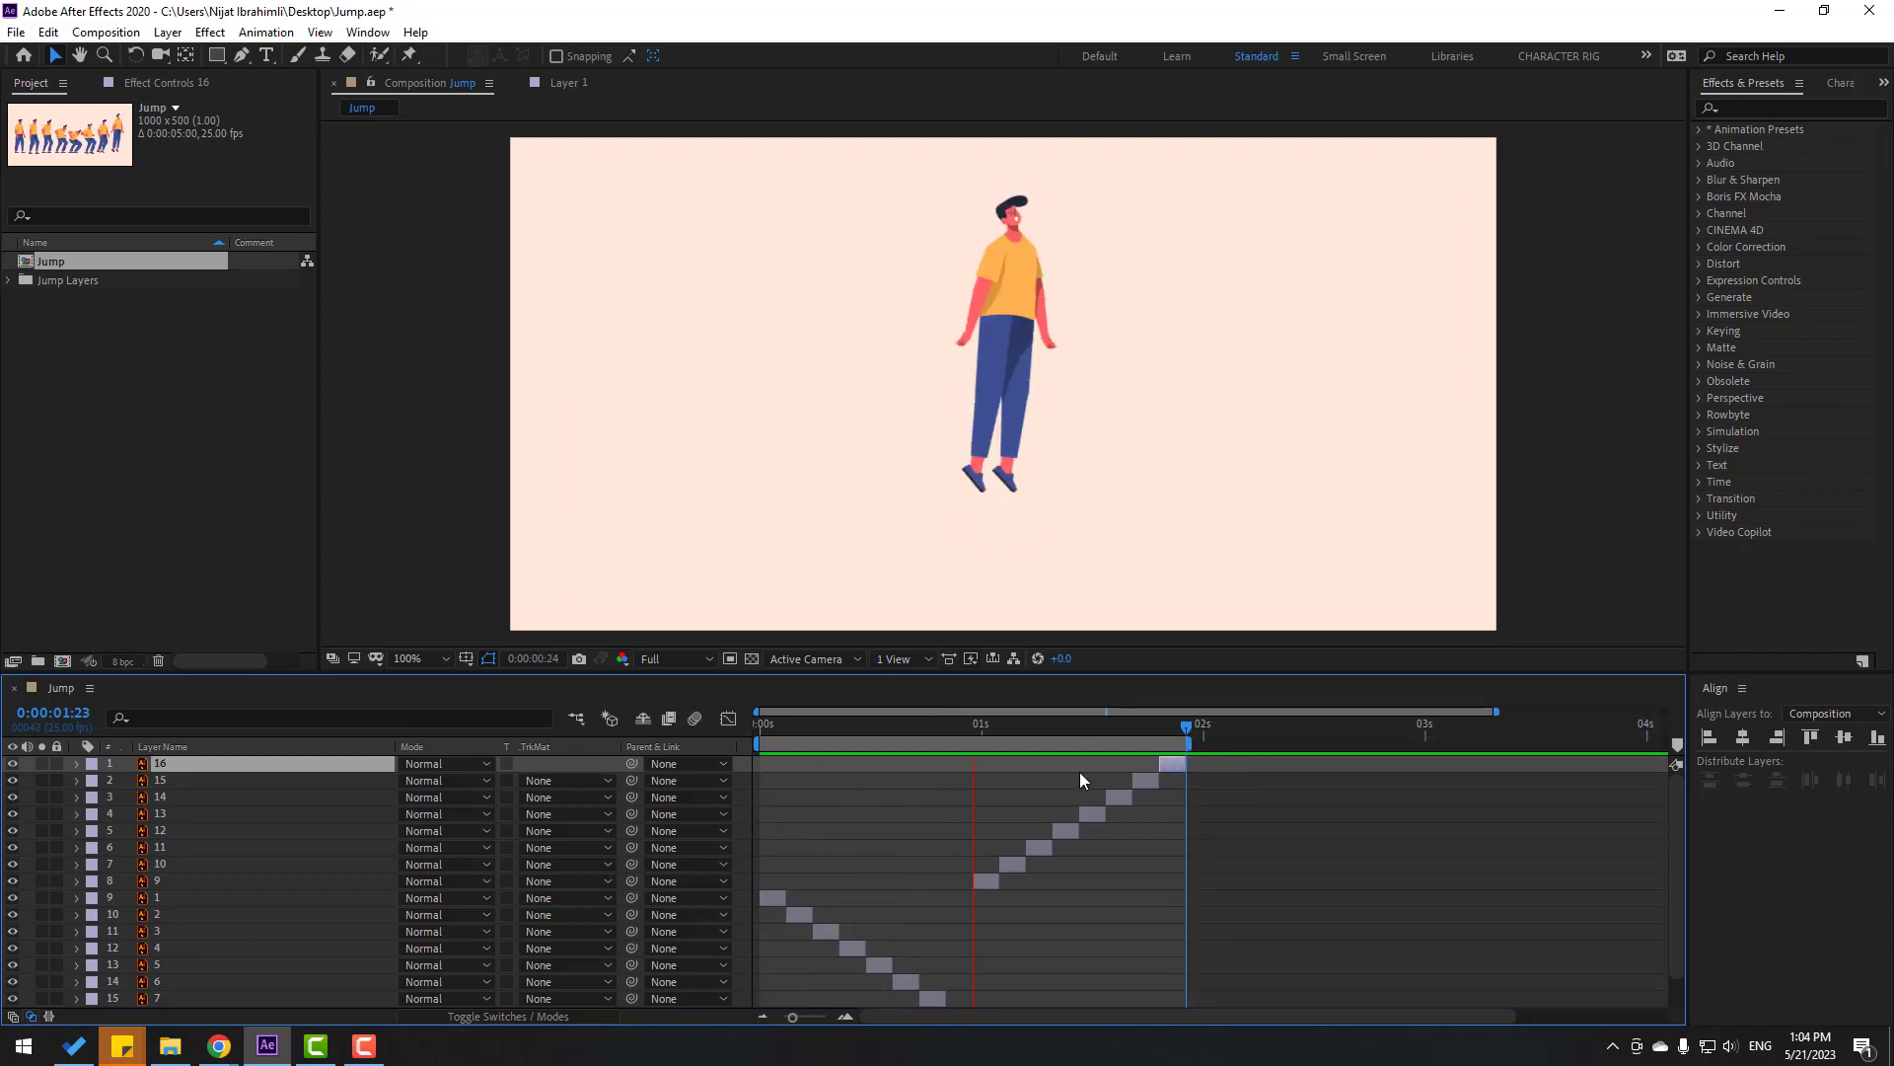
{"action": "key", "text": "comma"}
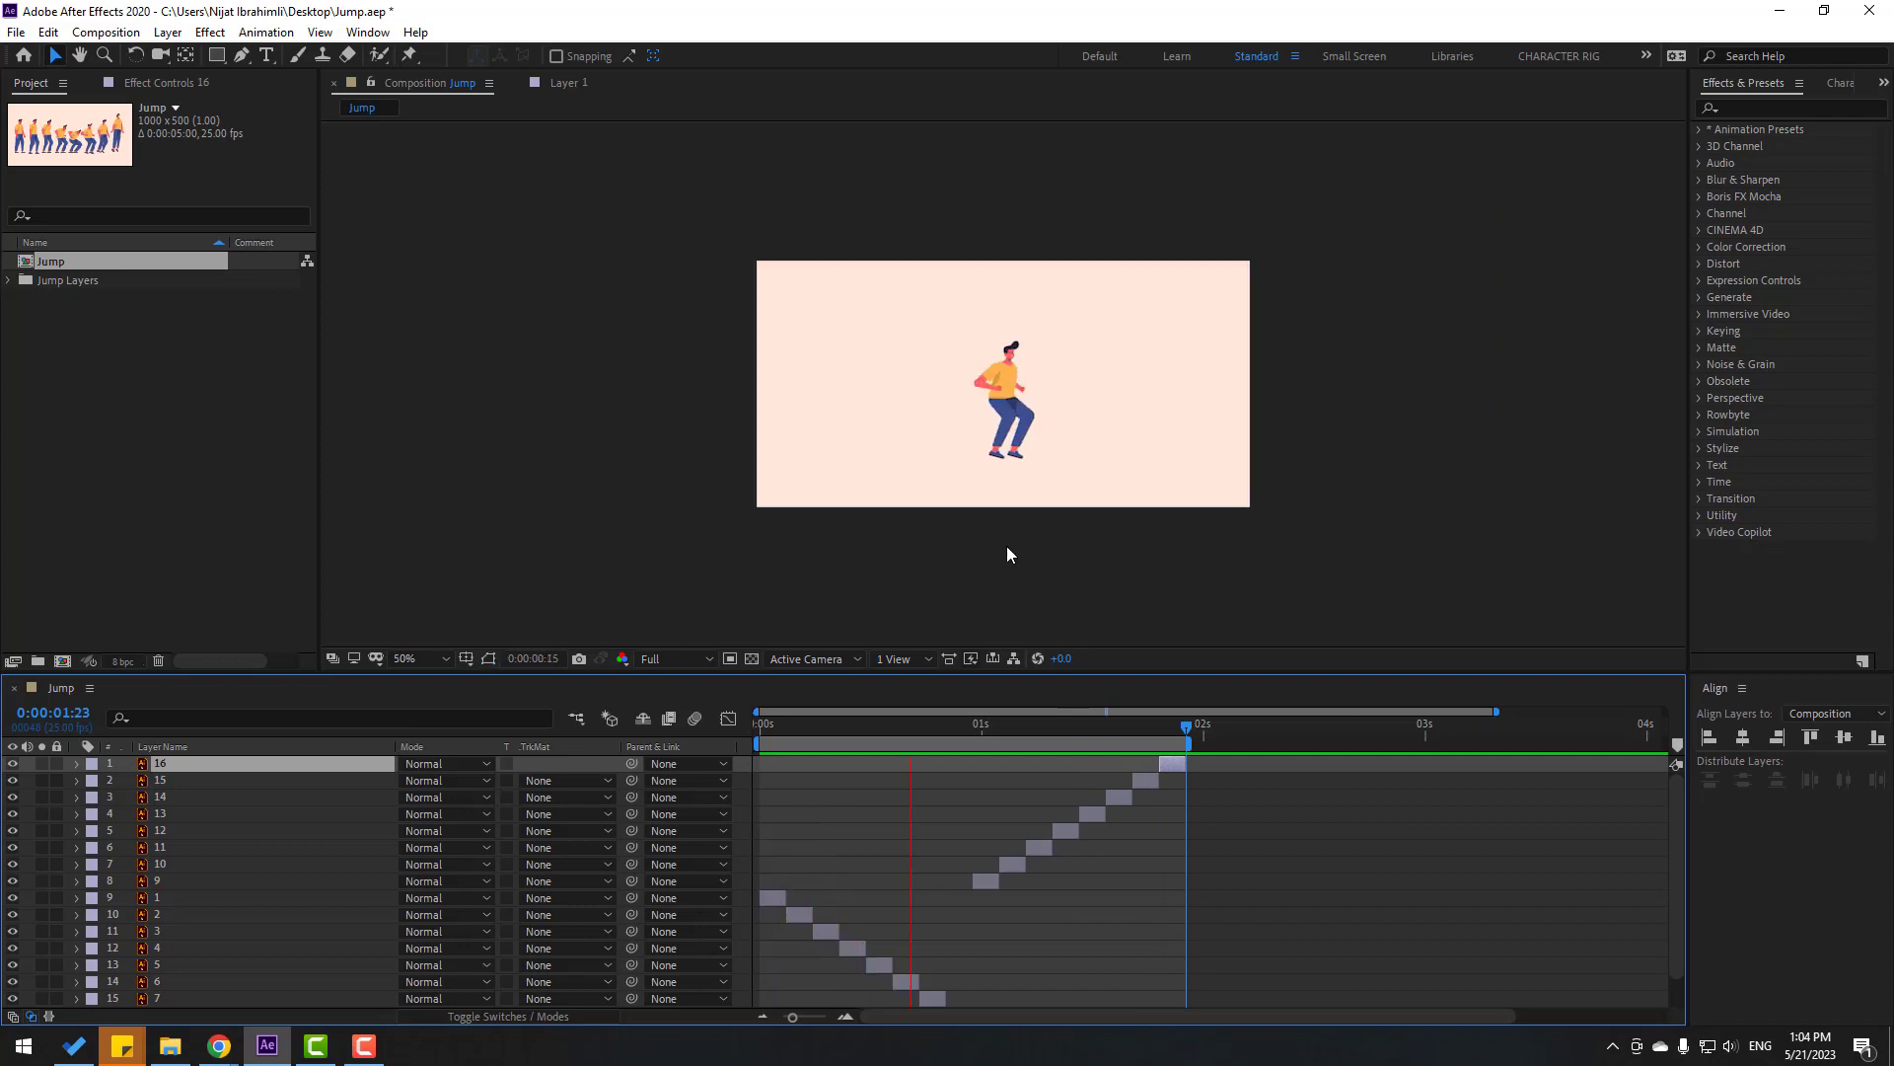
{"action": "left_click", "coordinate": [984, 878]}
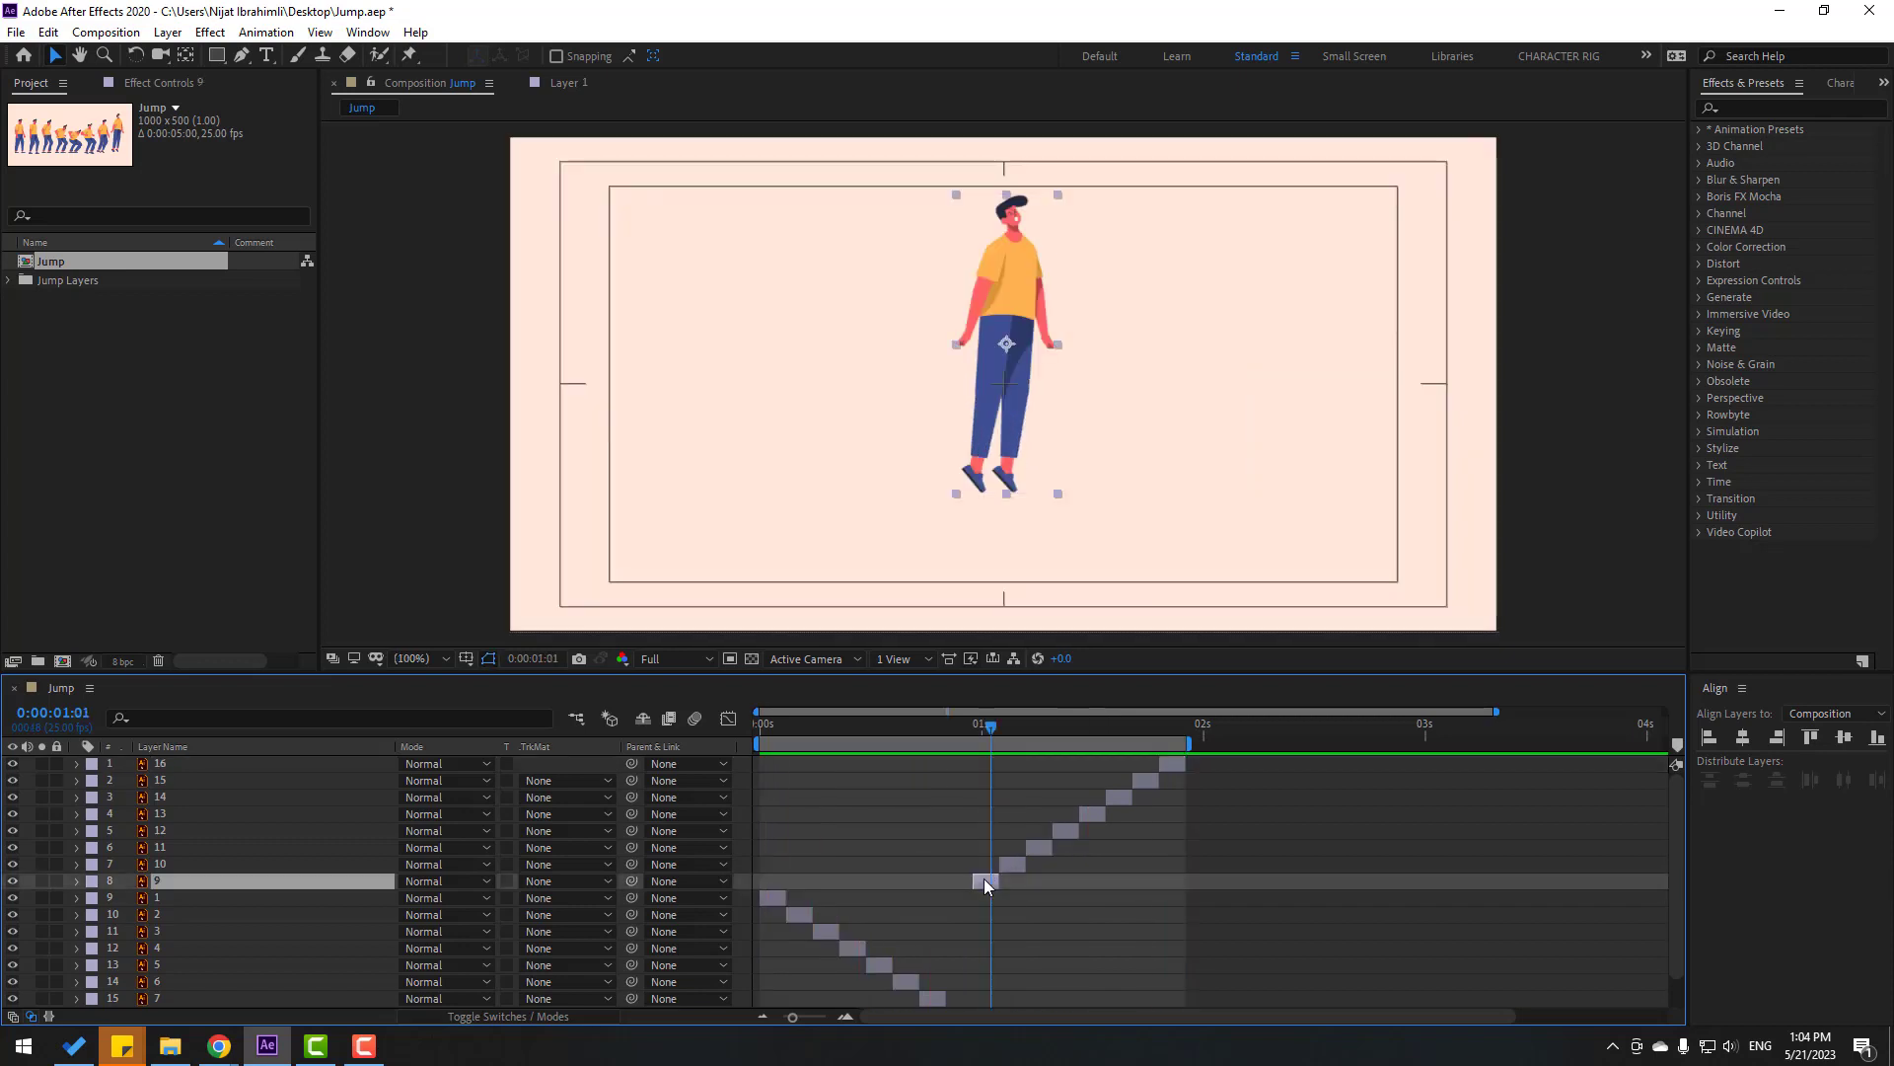
Step: Lower pose 9 to Position Y 227.1 and pose 10 at 0:00:01:04 to Y 271.9
{"action": "key", "text": "p"}
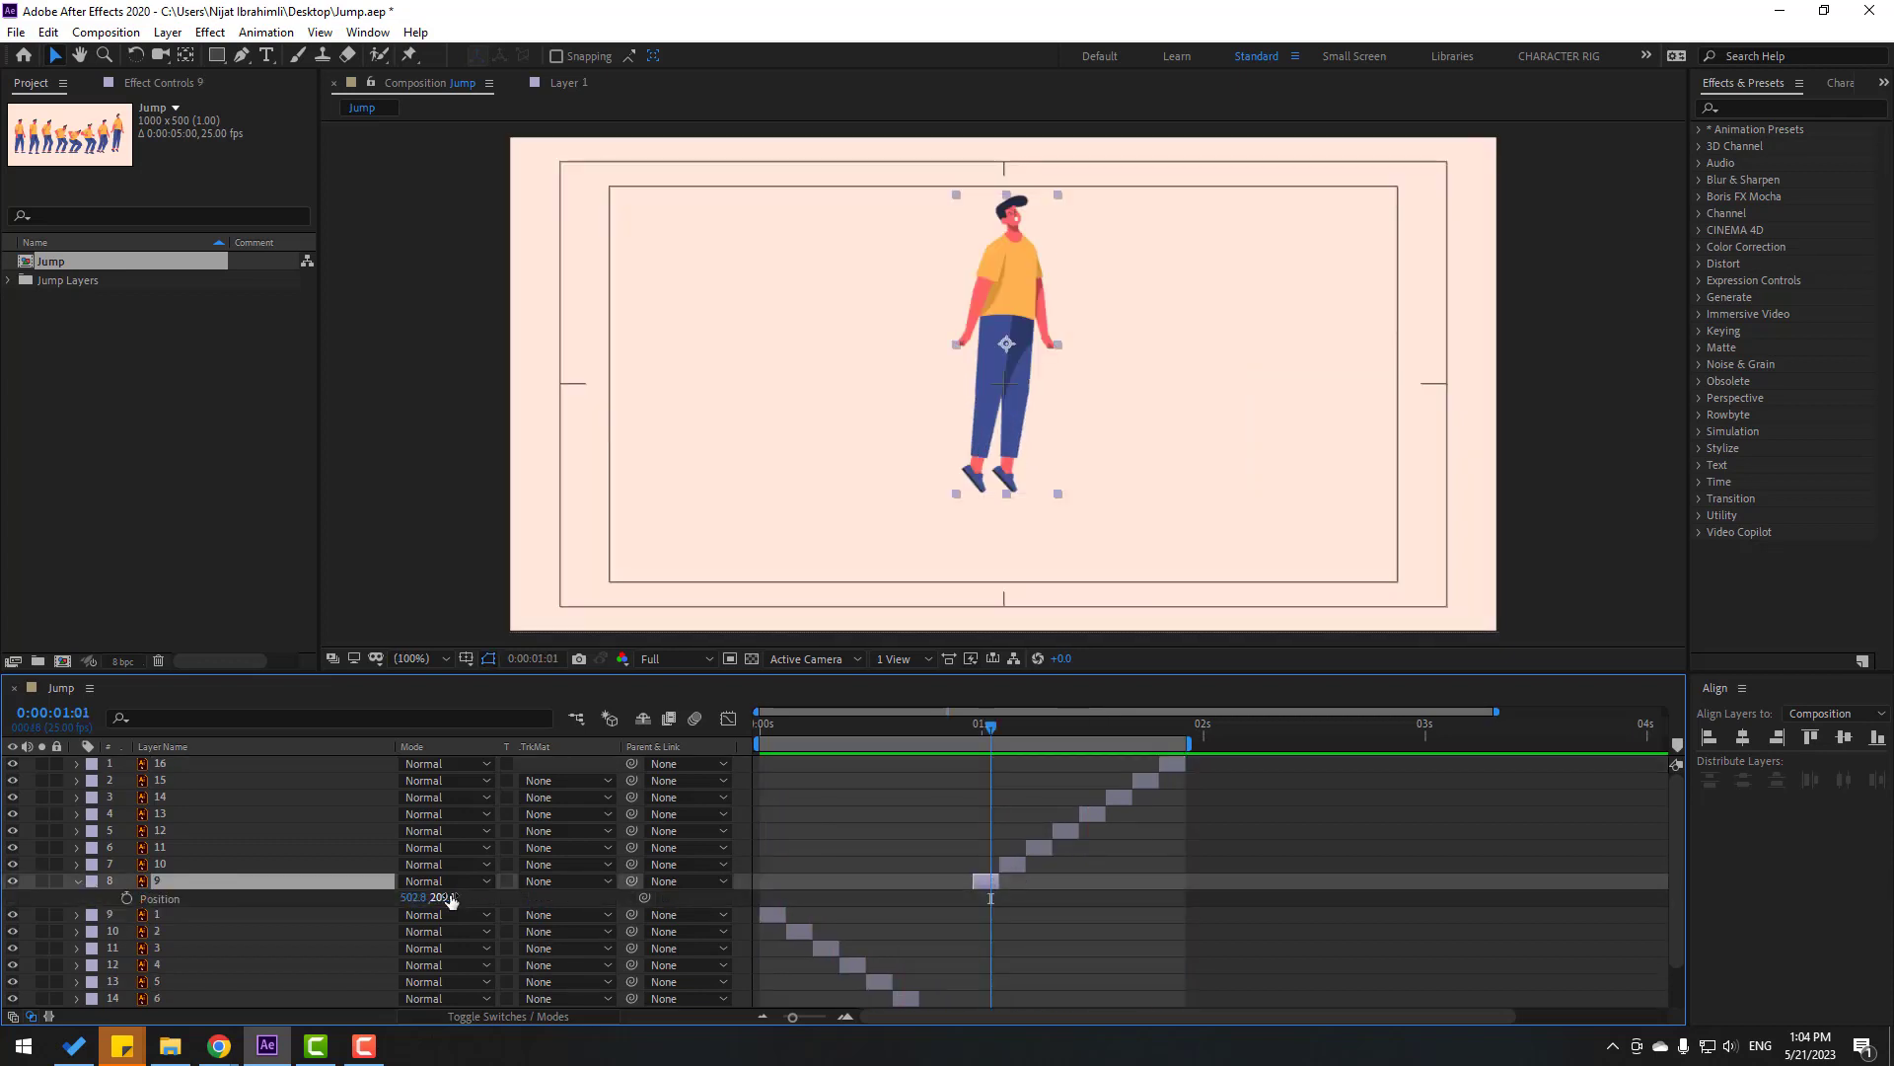
{"action": "left_click_drag", "start_coordinate": [451, 898], "coordinate": [468, 897]}
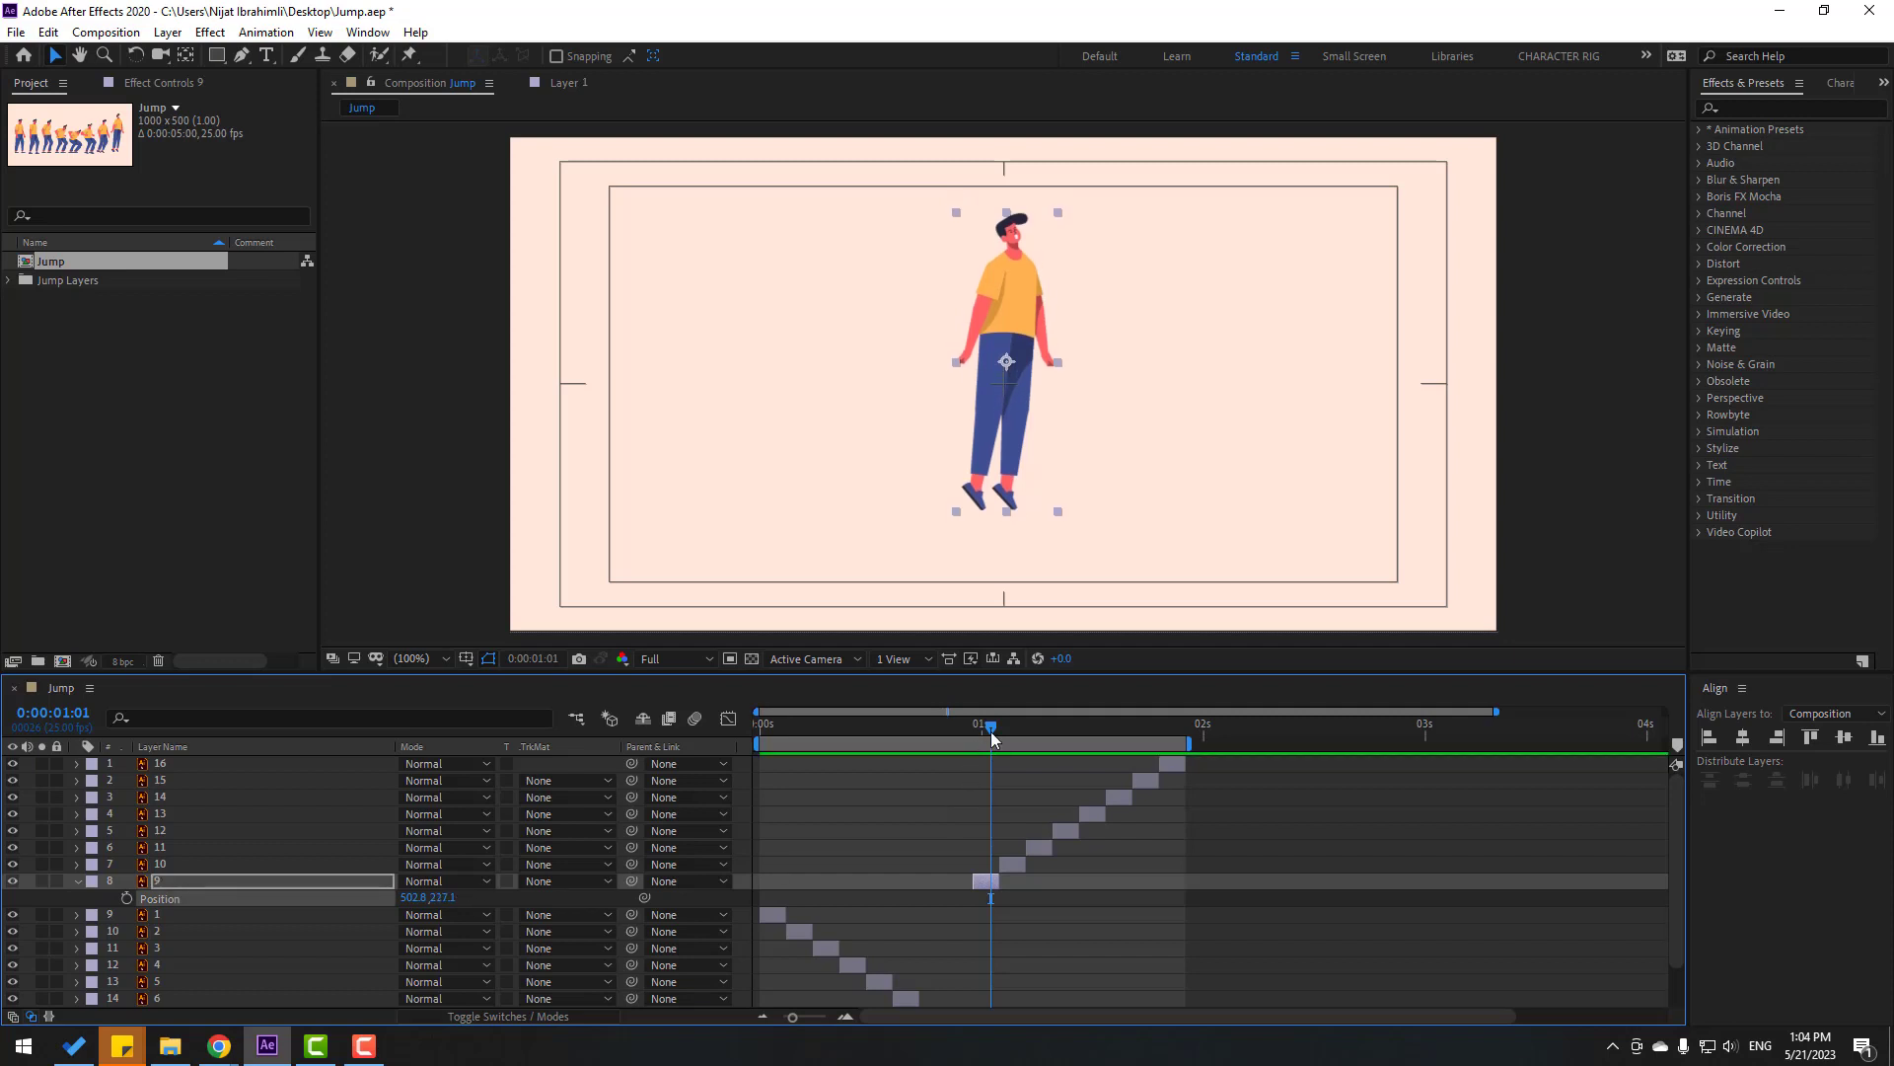
{"action": "left_click_drag", "start_coordinate": [990, 731], "coordinate": [1017, 730]}
{"action": "left_click", "coordinate": [1010, 864]}
{"action": "key", "text": "p"}
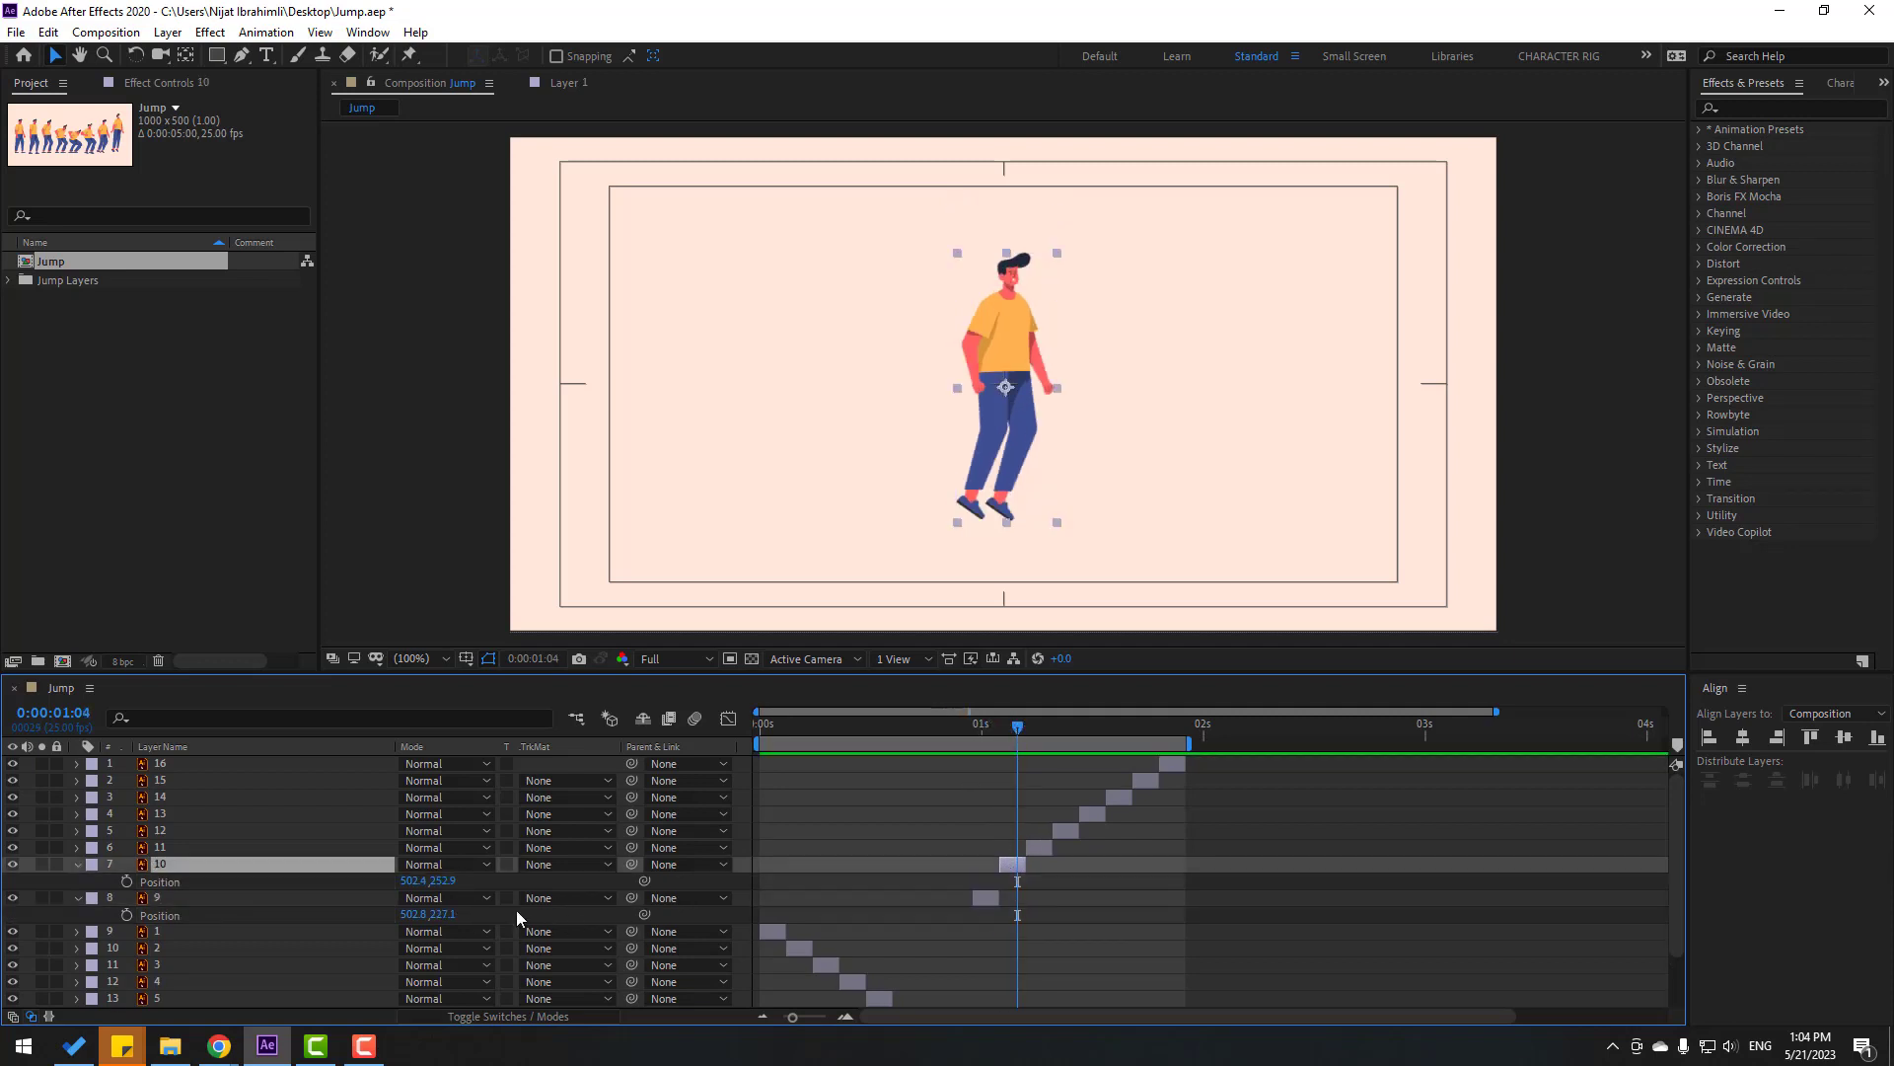
{"action": "left_click_drag", "start_coordinate": [434, 880], "coordinate": [452, 880]}
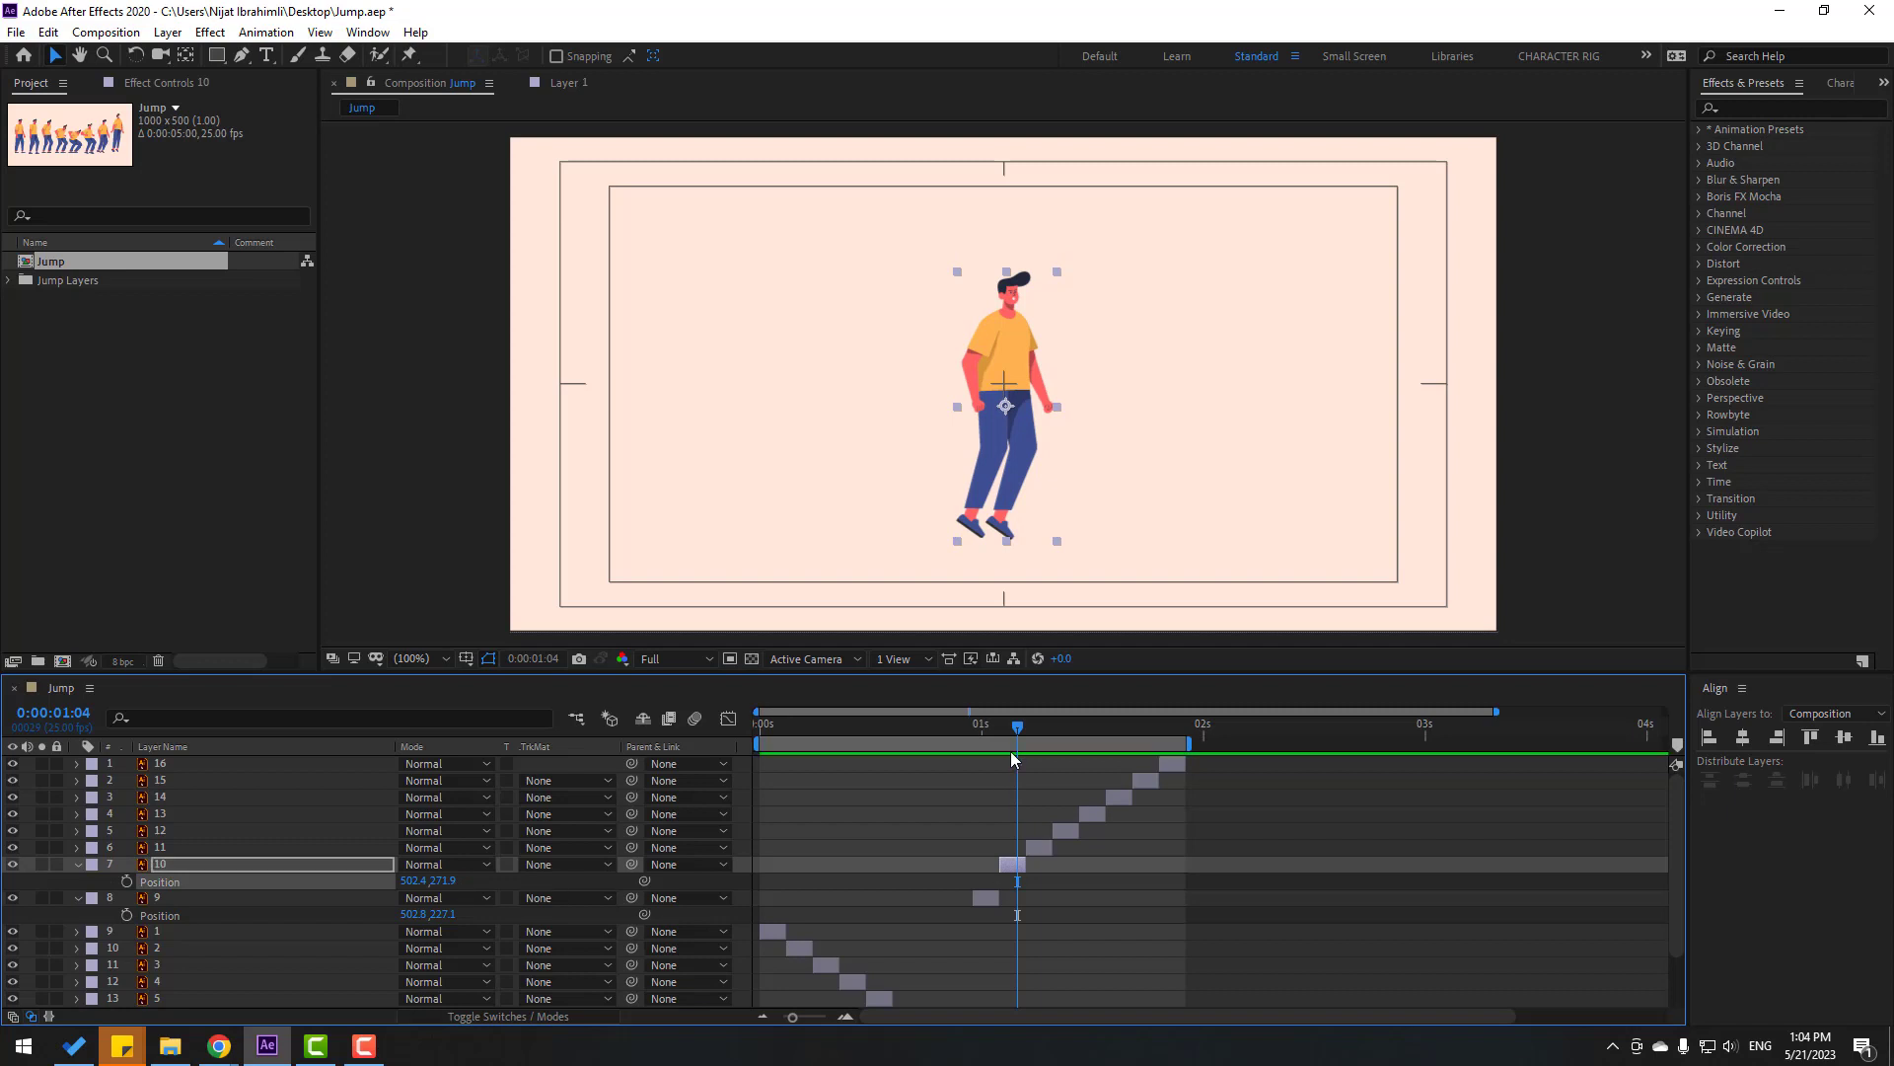
{"action": "mouse_move", "coordinate": [1023, 730]}
{"action": "left_mouse_down"}
{"action": "mouse_move", "coordinate": [1051, 724]}
{"action": "mouse_move", "coordinate": [1005, 726]}
{"action": "mouse_move", "coordinate": [1026, 727]}
{"action": "left_mouse_up"}
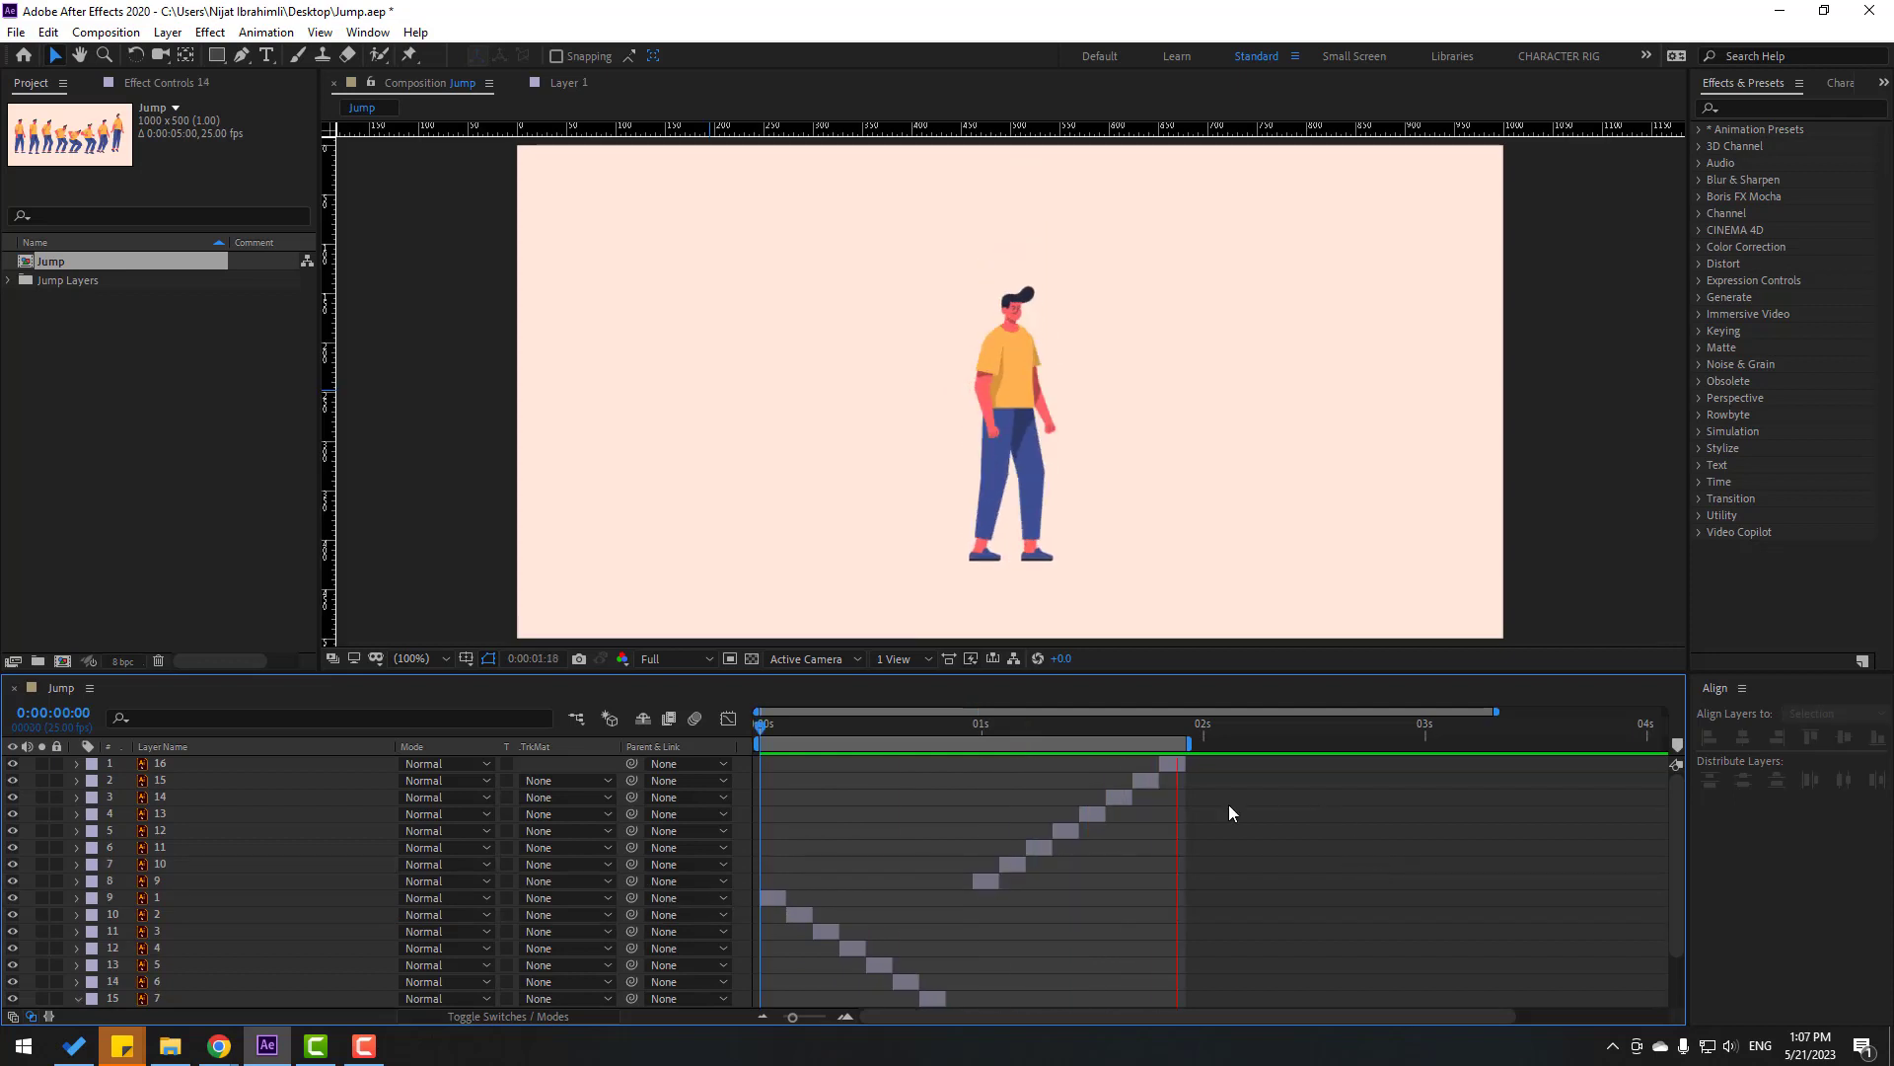
Step: Stop on final pose 16, zoom to 200%, and place a horizontal guide at the character's feet
{"action": "left_click", "coordinate": [1022, 434]}
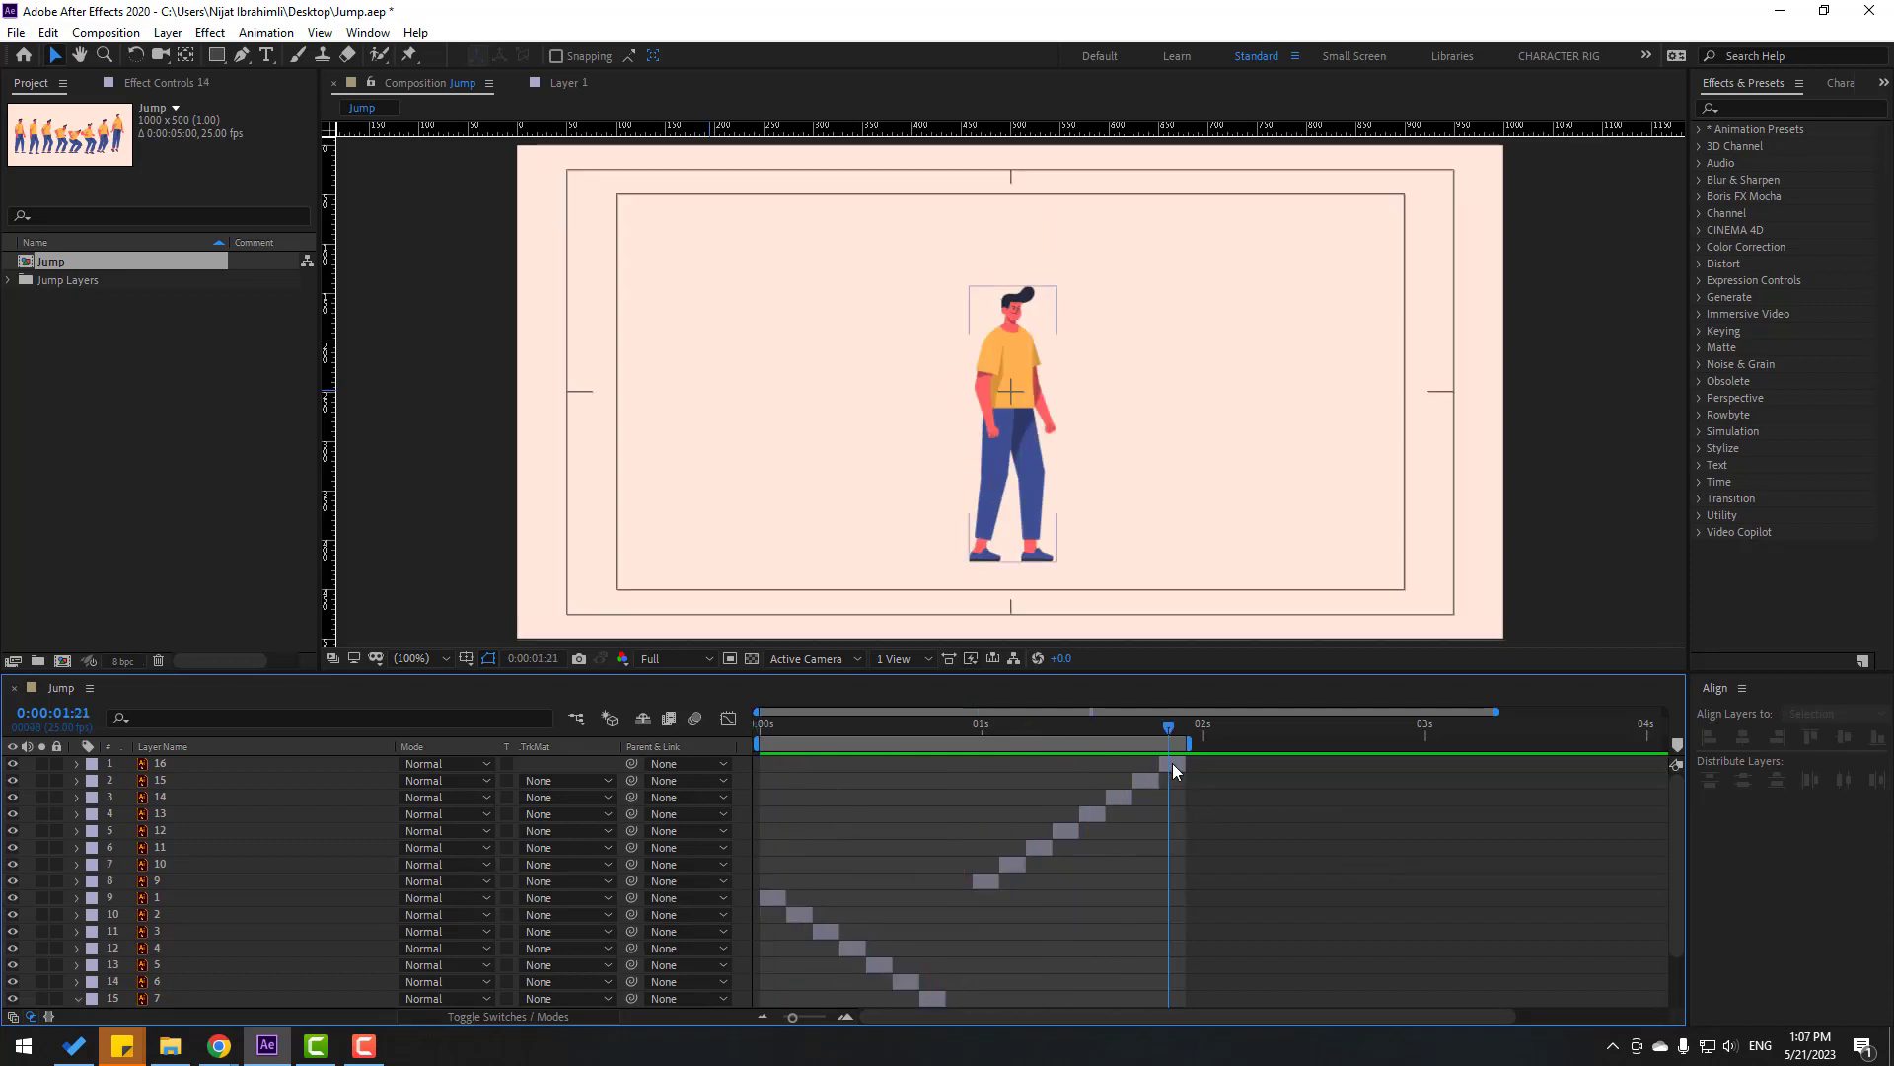
{"action": "scroll", "coordinate": [1097, 438], "scroll_direction": "up", "scroll_amount": 1}
{"action": "scroll", "coordinate": [1074, 395], "scroll_direction": "up", "scroll_amount": 1}
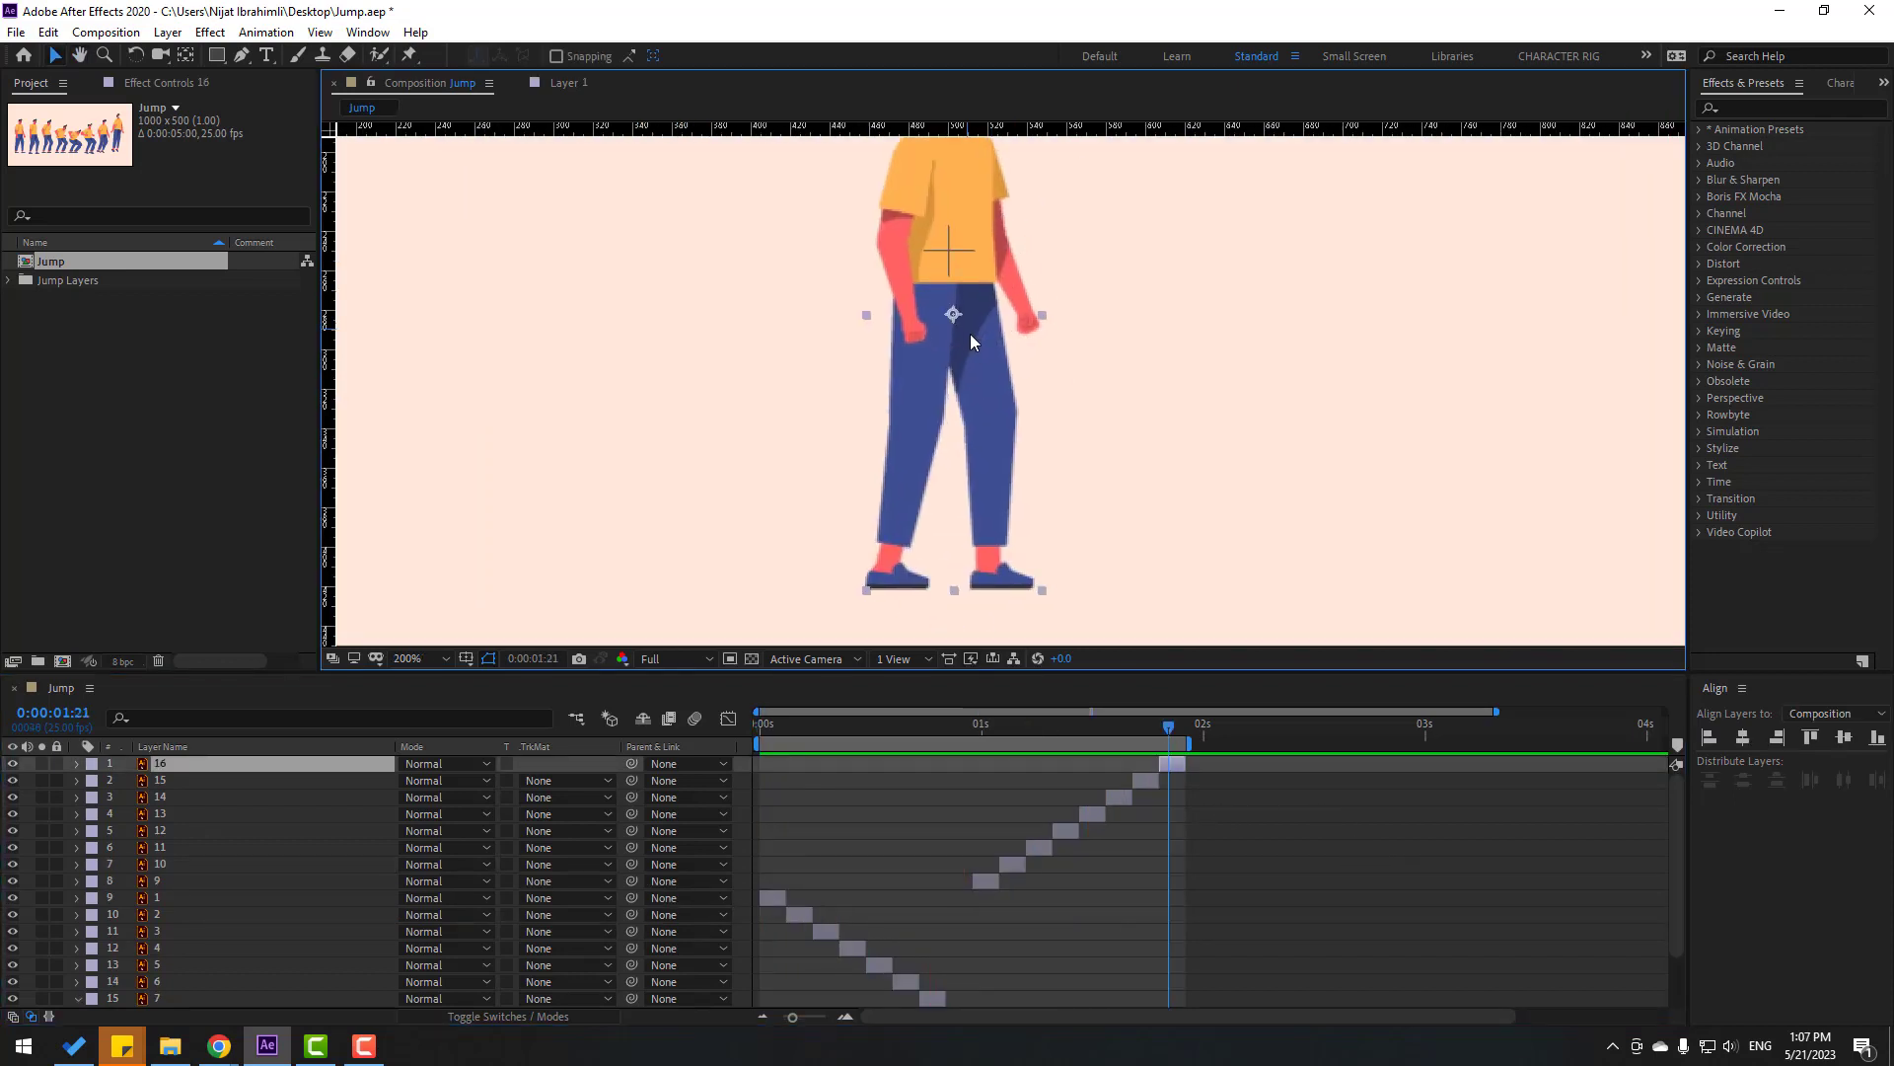
{"action": "scroll", "coordinate": [913, 187], "scroll_direction": "down", "scroll_amount": 2}
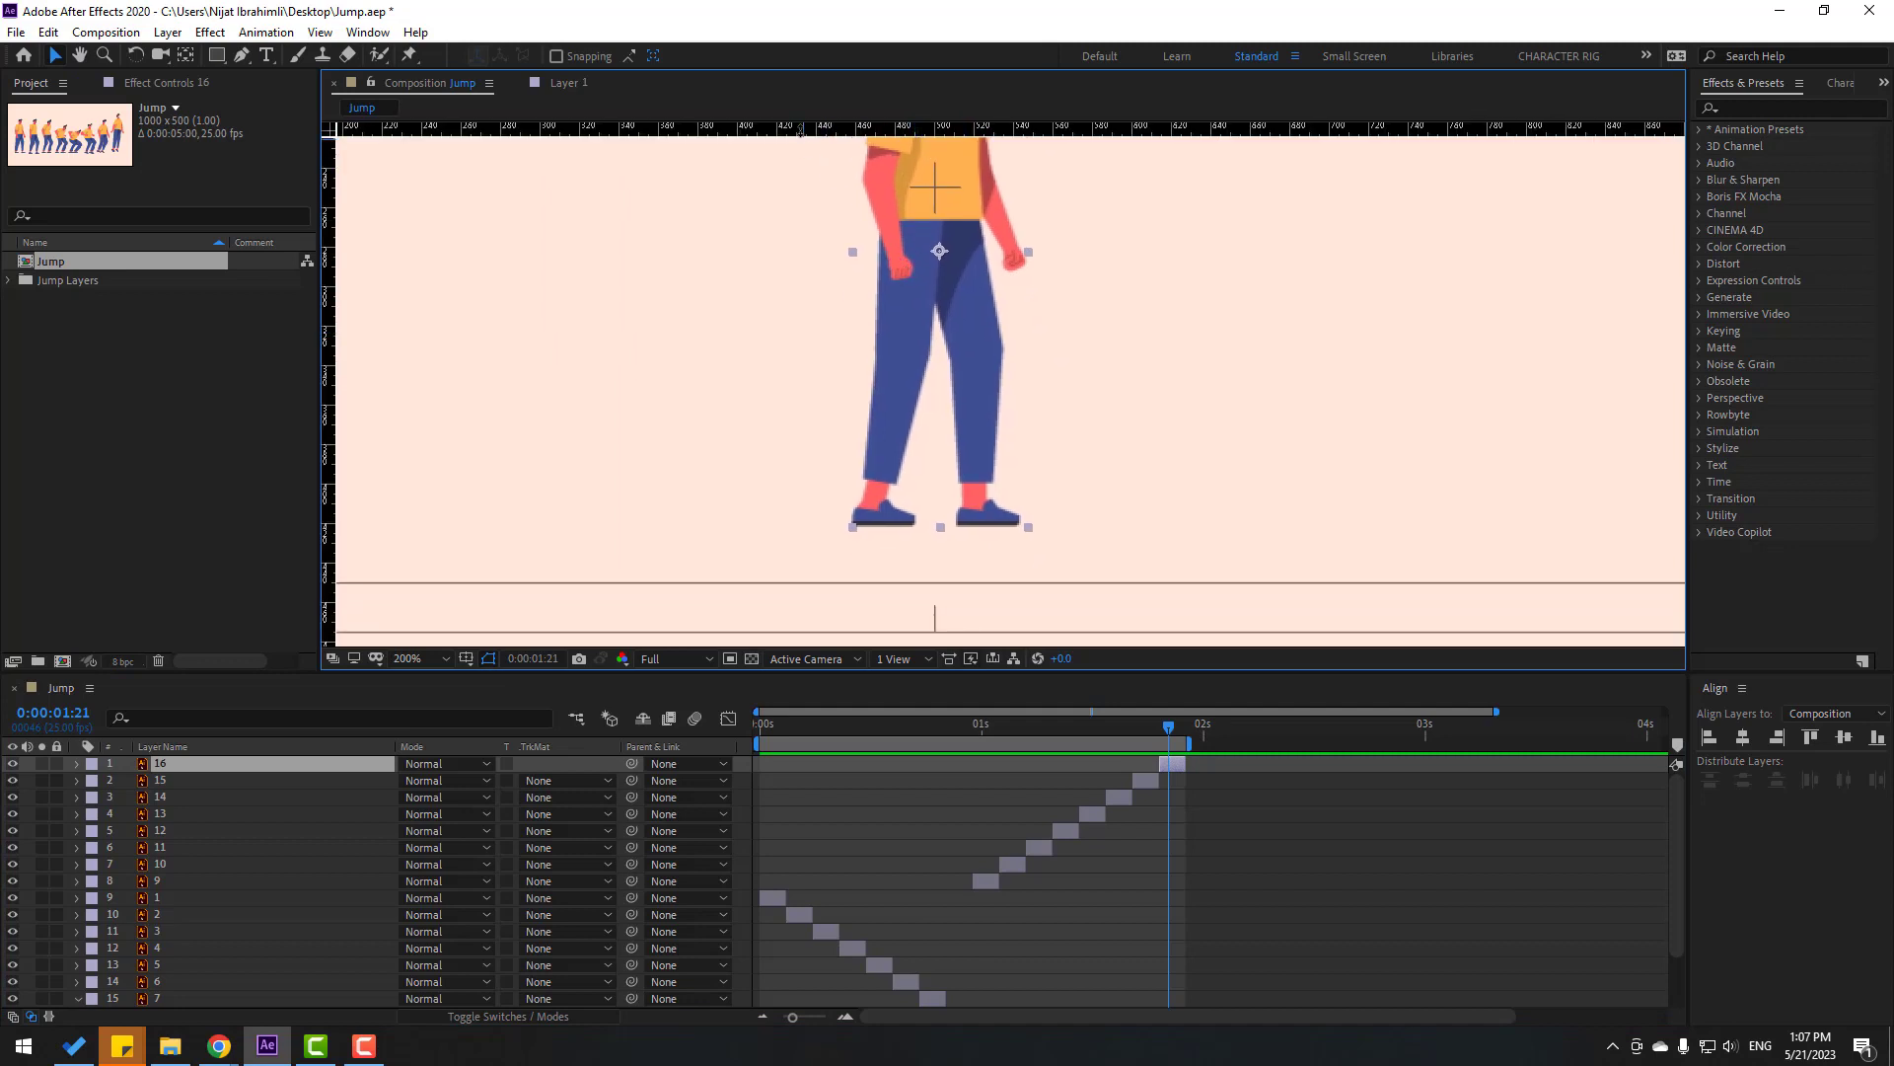
{"action": "left_click_drag", "start_coordinate": [799, 129], "coordinate": [792, 526]}
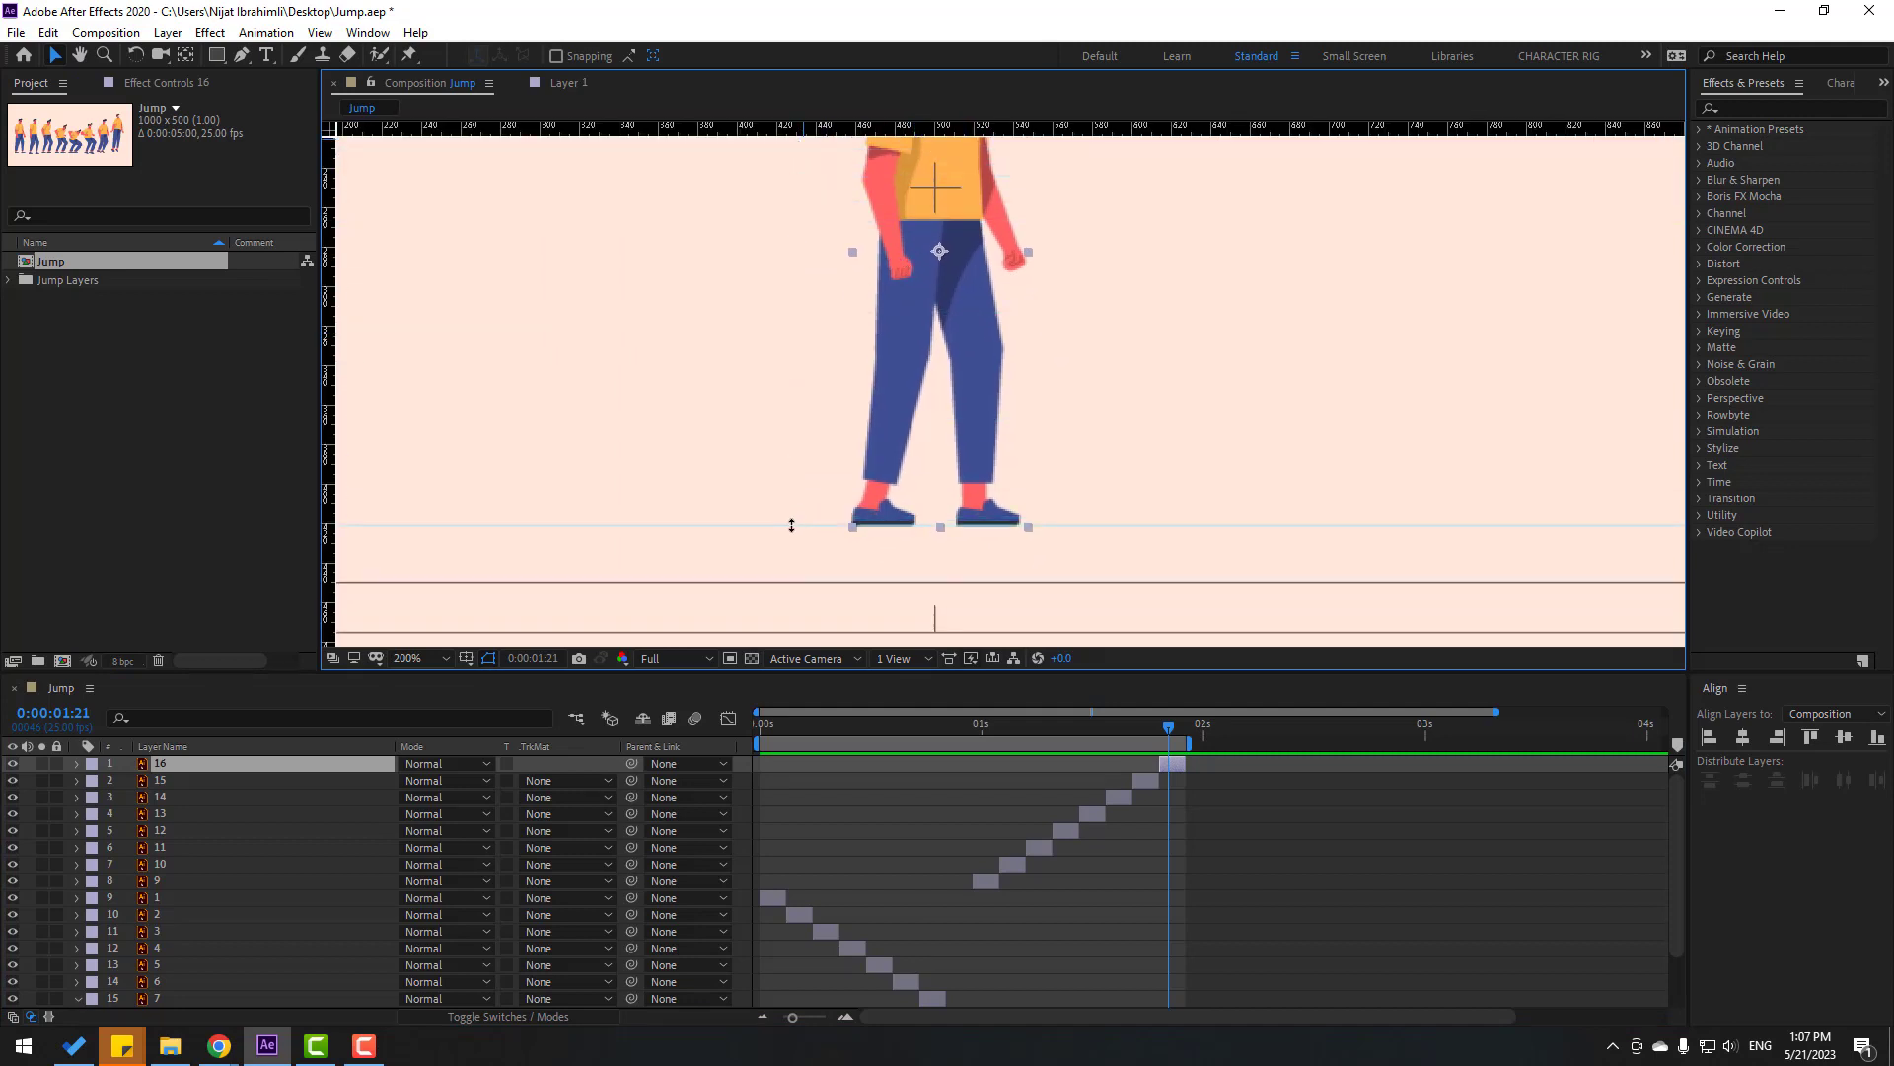
Step: At 400% zoom, compare the feet of poses 15, 16 and 13 against the ground guide
{"action": "key", "text": "period"}
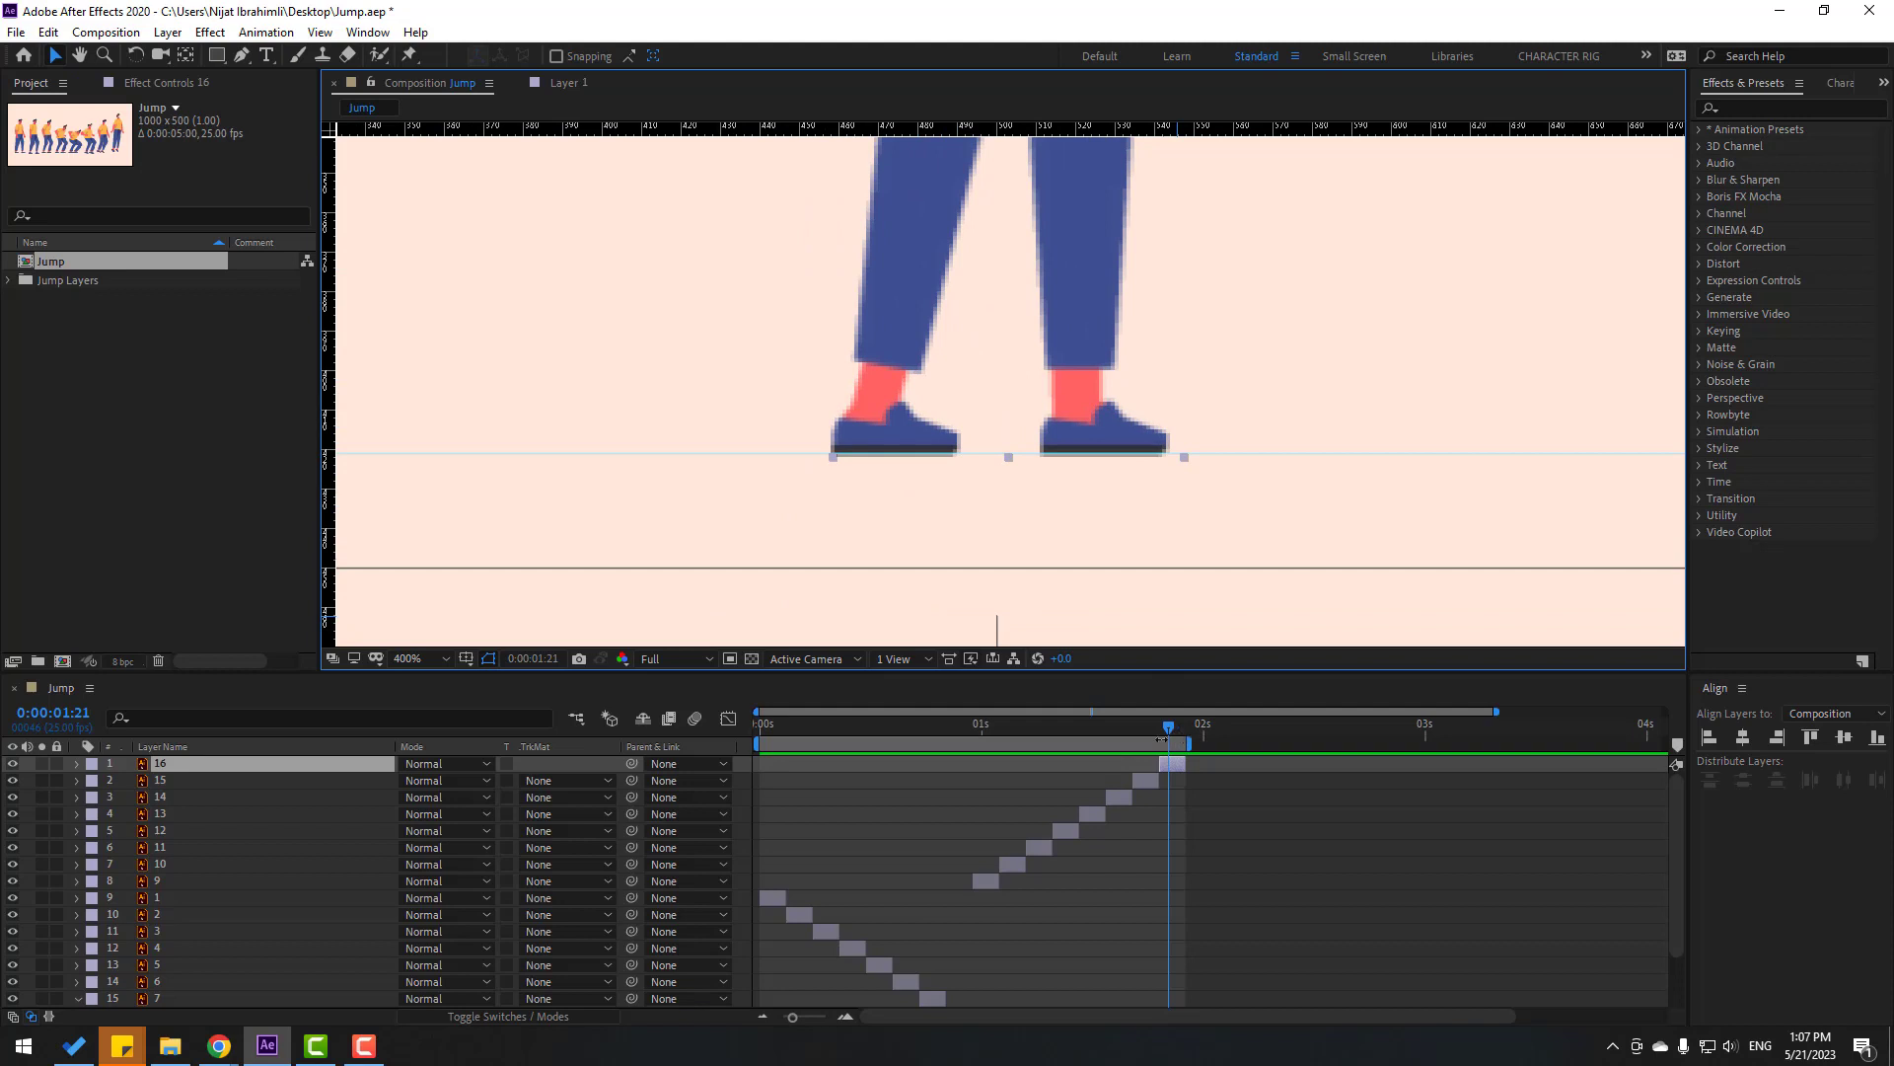
{"action": "left_click", "coordinate": [1150, 725]}
{"action": "left_click", "coordinate": [1144, 784]}
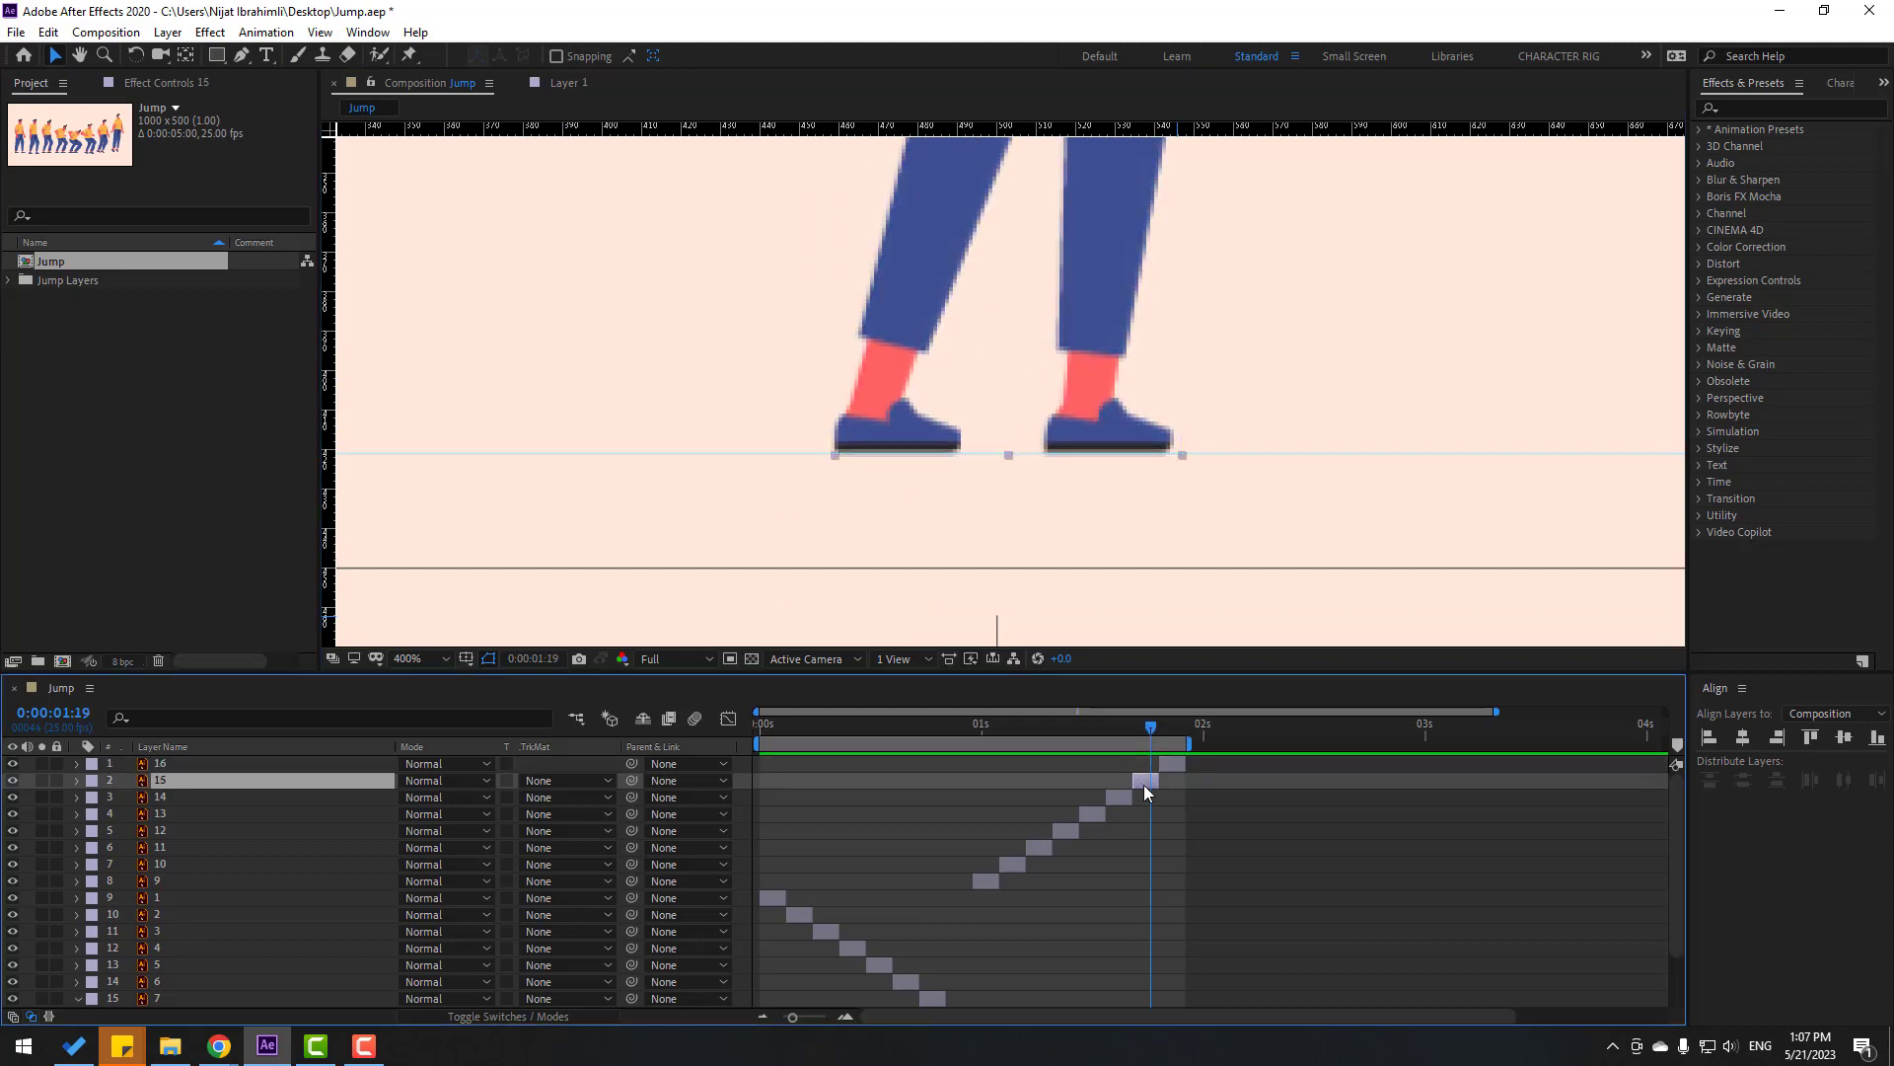
{"action": "left_click_drag", "start_coordinate": [1165, 726], "coordinate": [1093, 724]}
{"action": "left_click", "coordinate": [1174, 764]}
{"action": "left_click", "coordinate": [1095, 813]}
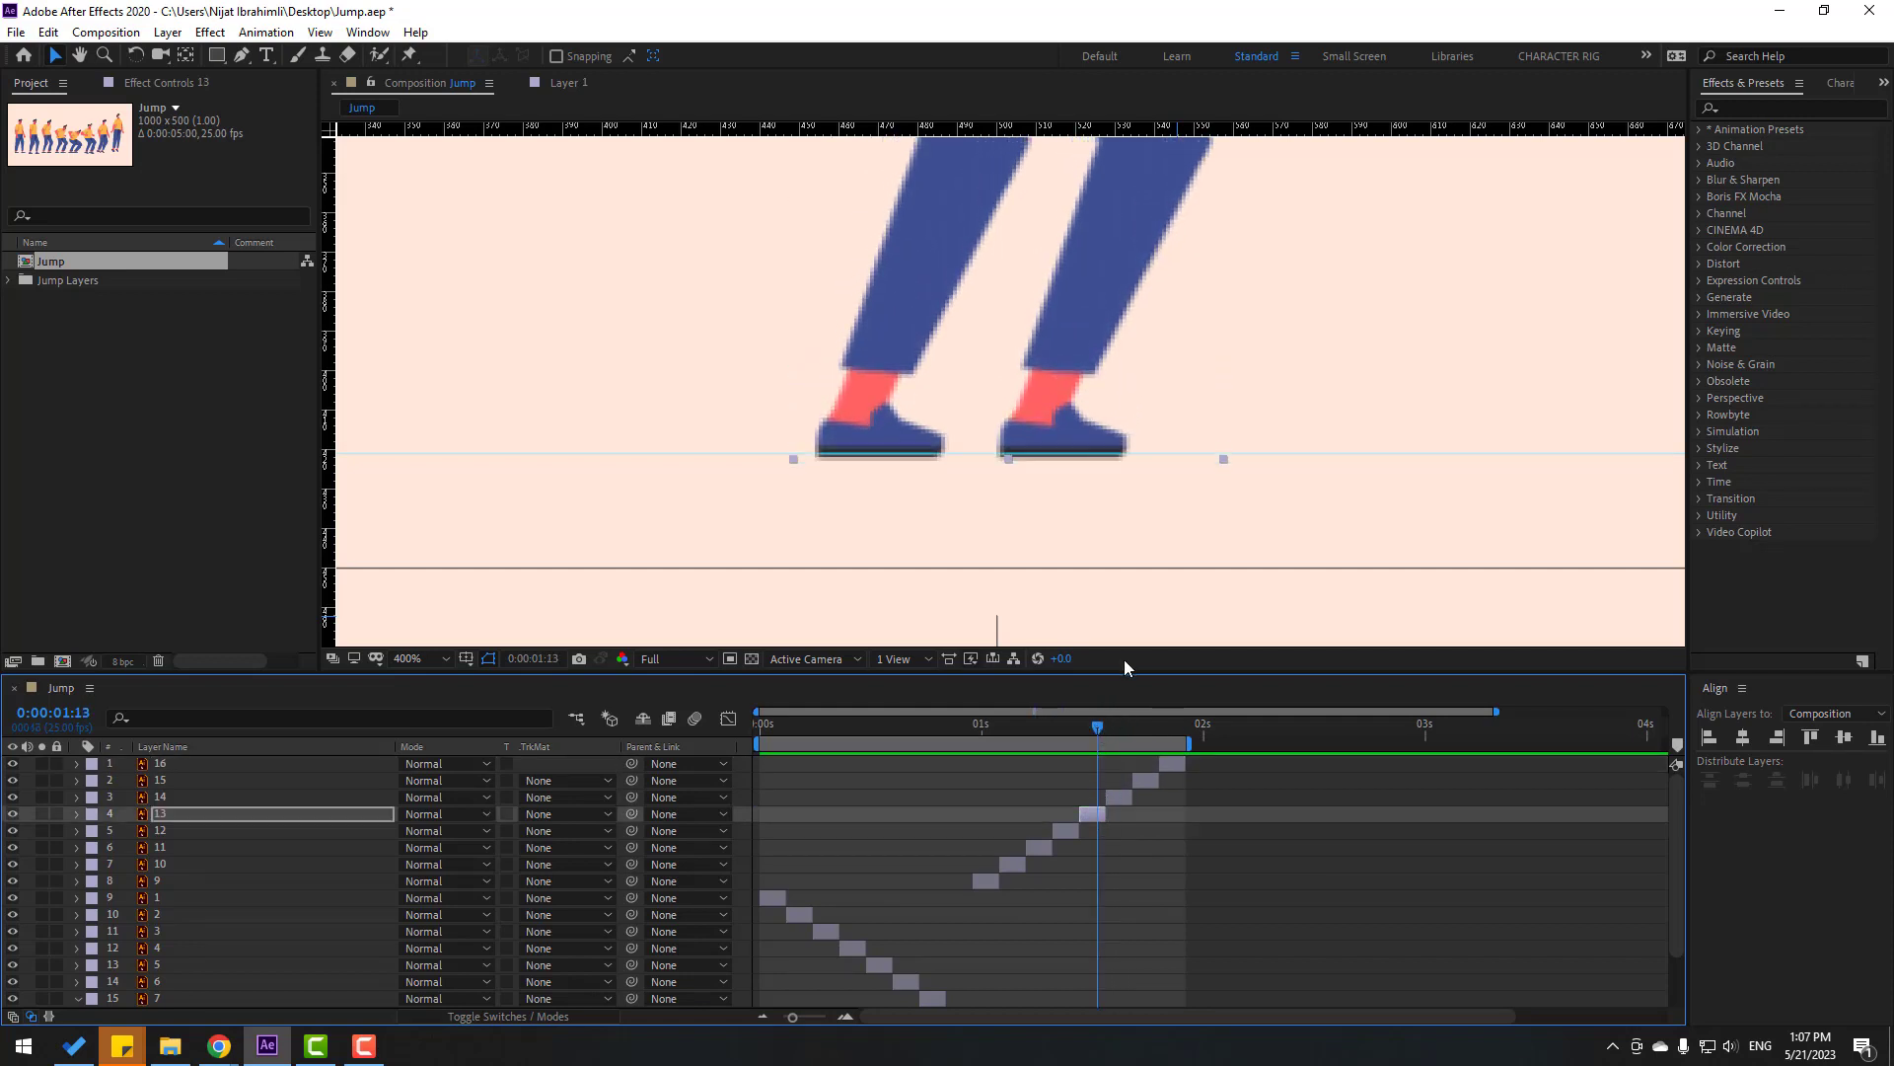
{"action": "scroll", "coordinate": [1162, 641], "scroll_direction": "down", "scroll_amount": 4}
Step: At 200% zoom, step back through poses 12 and 11, then nudge pose 11 up onto the guide
{"action": "key", "text": "period"}
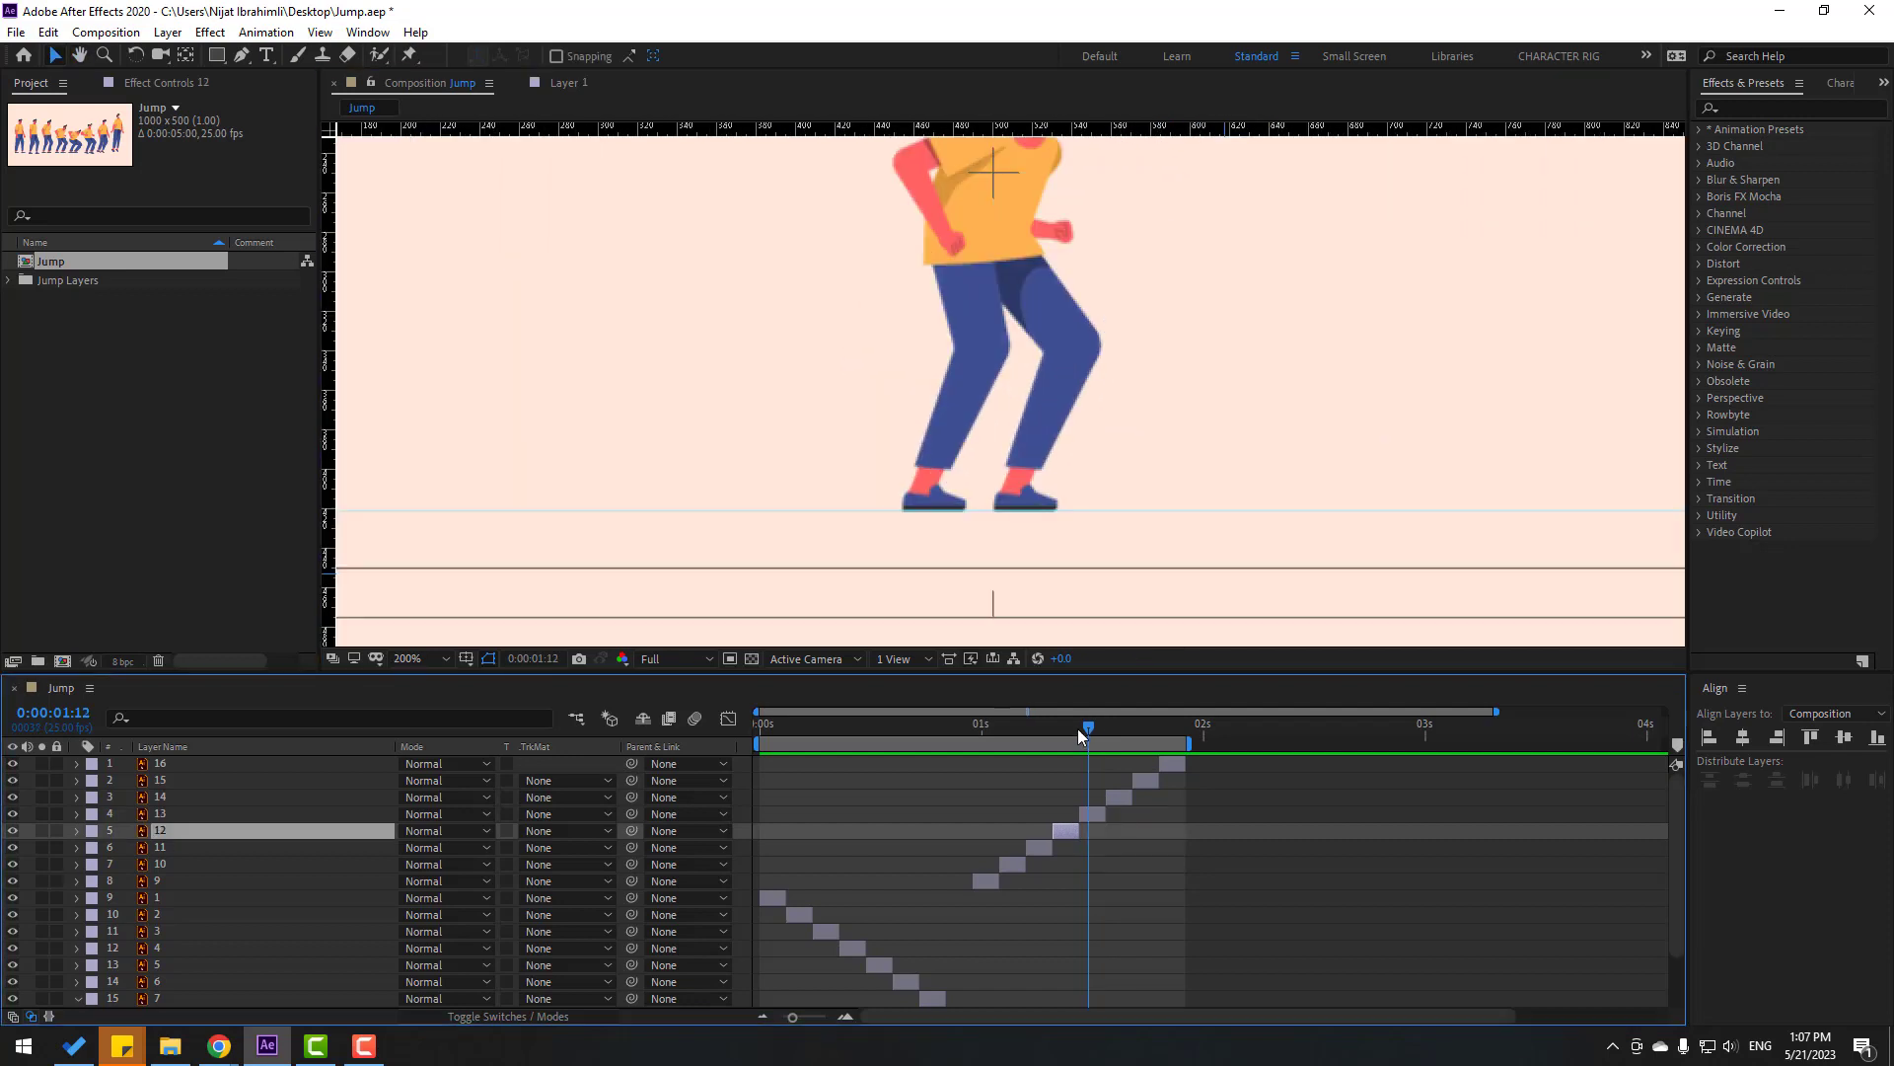
{"action": "left_click", "coordinate": [1065, 725]}
{"action": "key", "text": "ctrl+Down"}
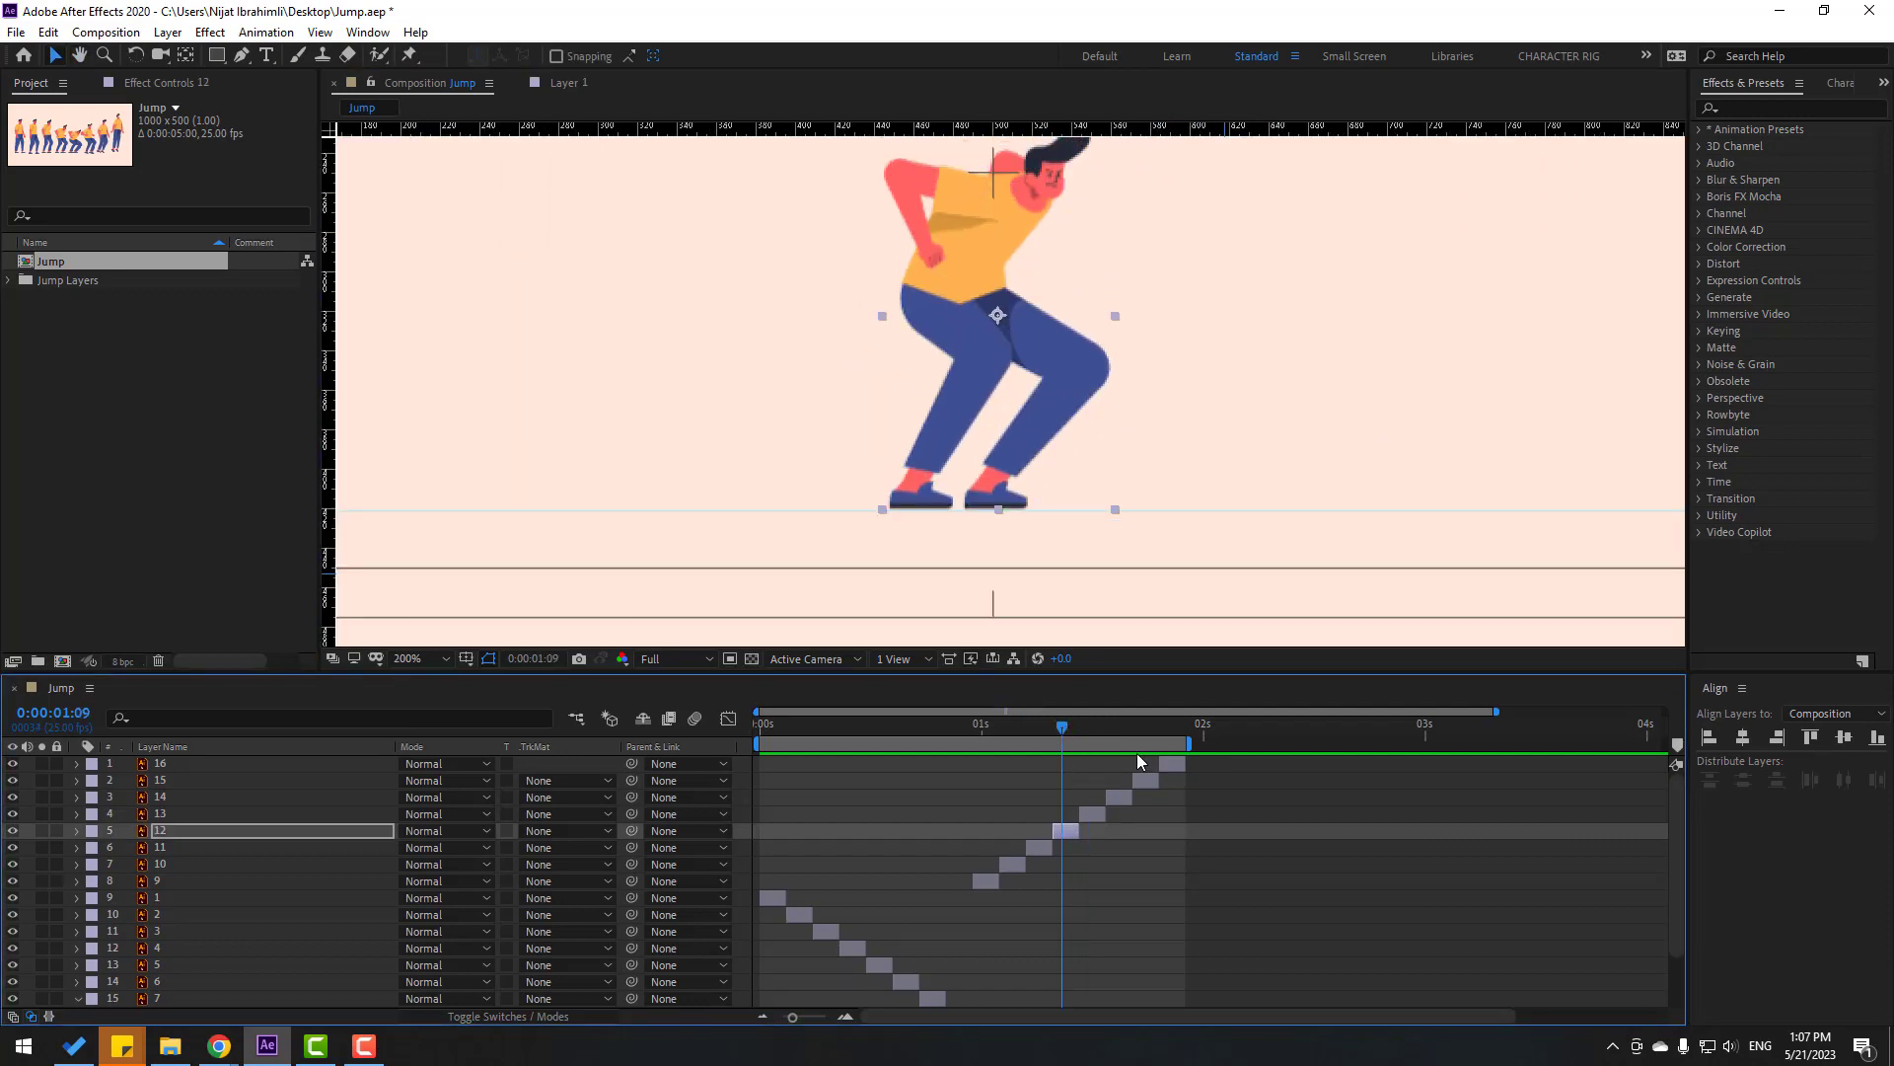
{"action": "left_click", "coordinate": [1028, 725]}
{"action": "left_click", "coordinate": [1038, 847]}
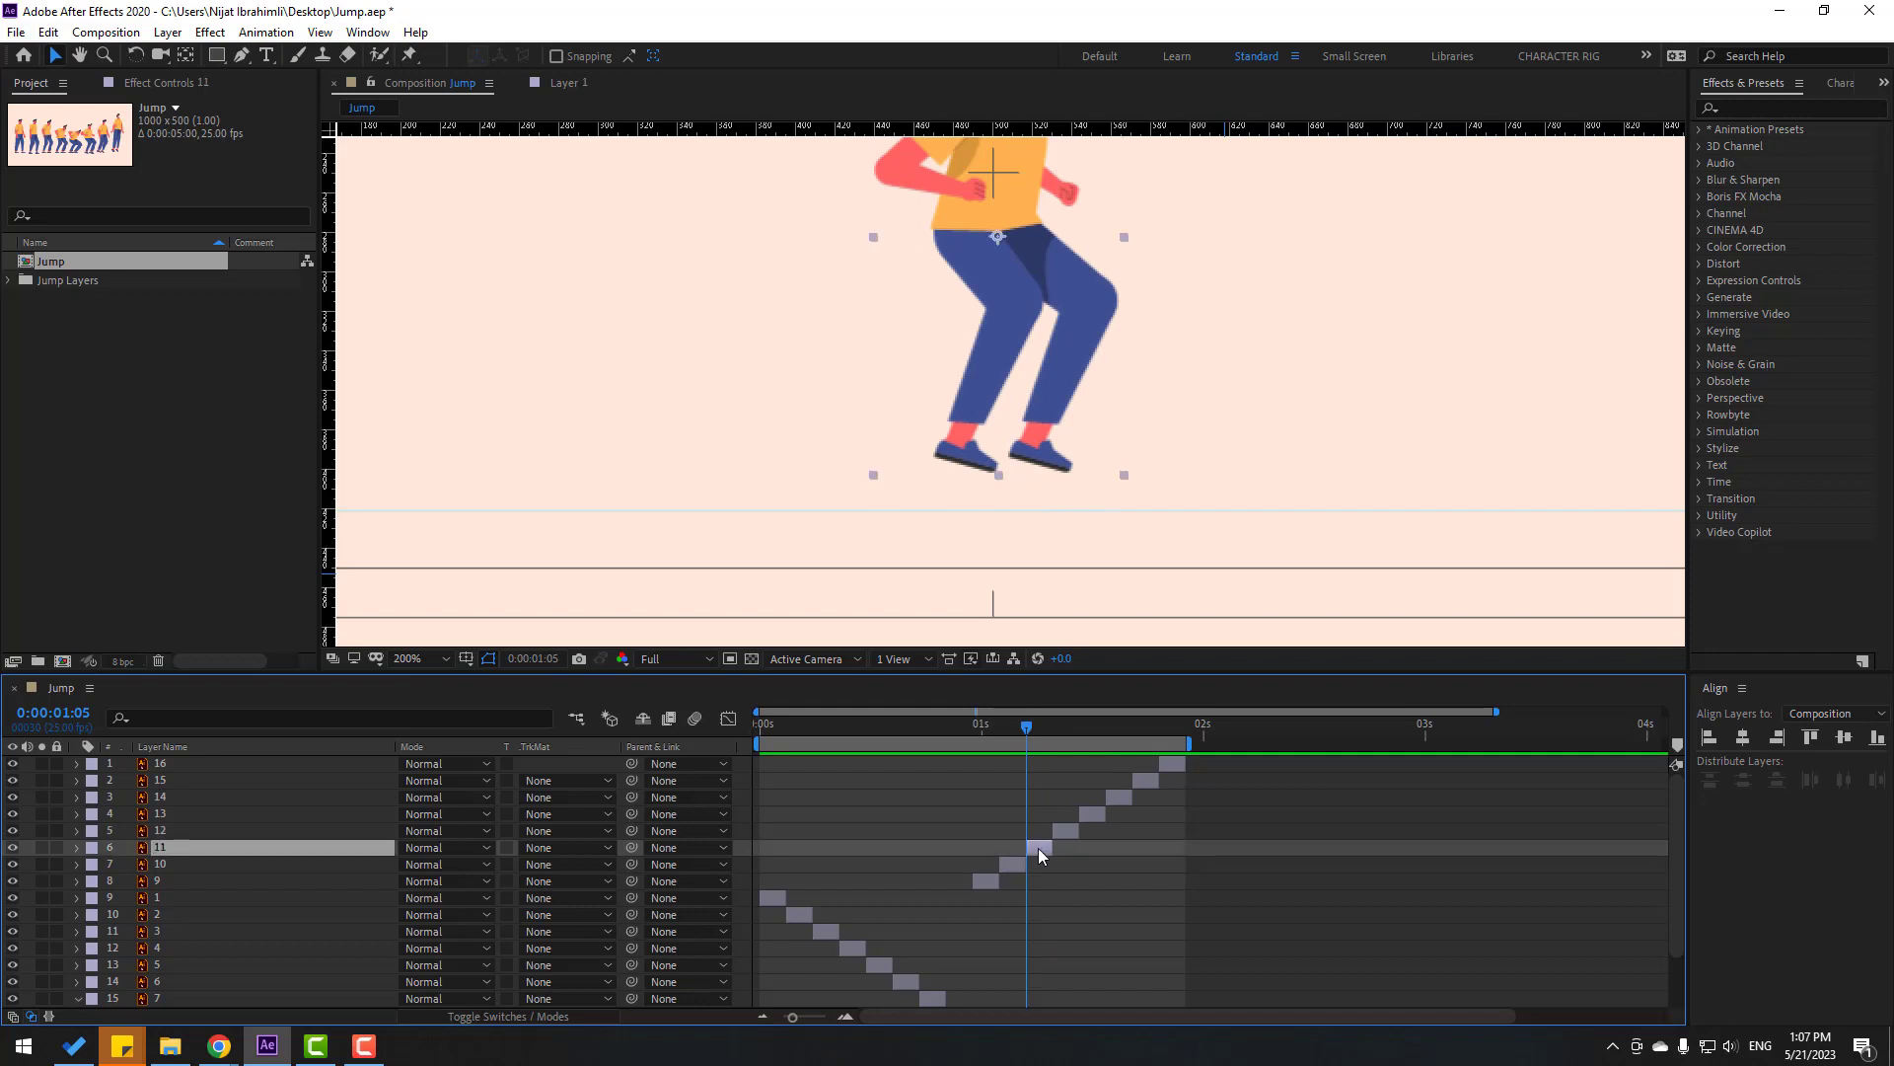
{"action": "key", "text": "Up"}
{"action": "key", "text": "Up"}
{"action": "key", "text": "Up"}
{"action": "key", "text": "Up"}
{"action": "key", "text": "Up"}
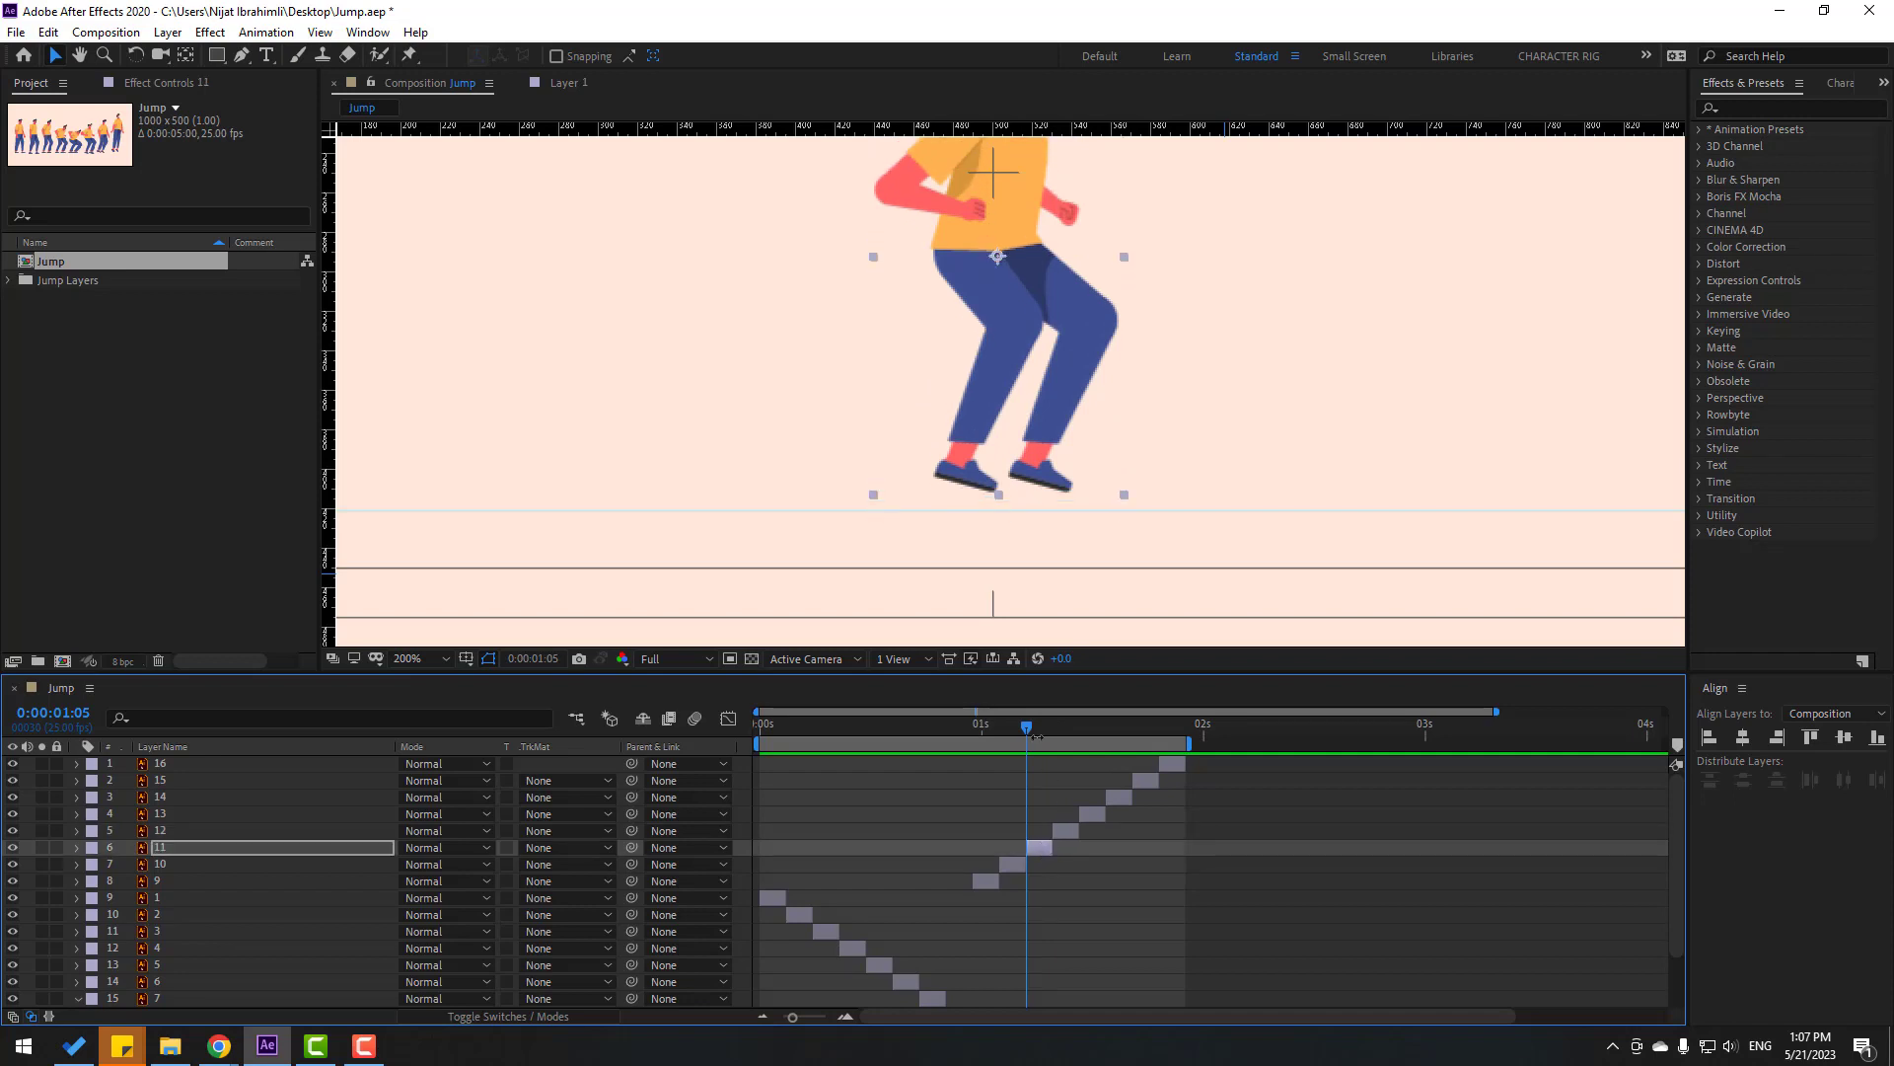
{"action": "left_click_drag", "start_coordinate": [1026, 726], "coordinate": [1125, 737]}
Step: Zoom the view back to 100% and preview the jump animation
{"action": "key", "text": "comma"}
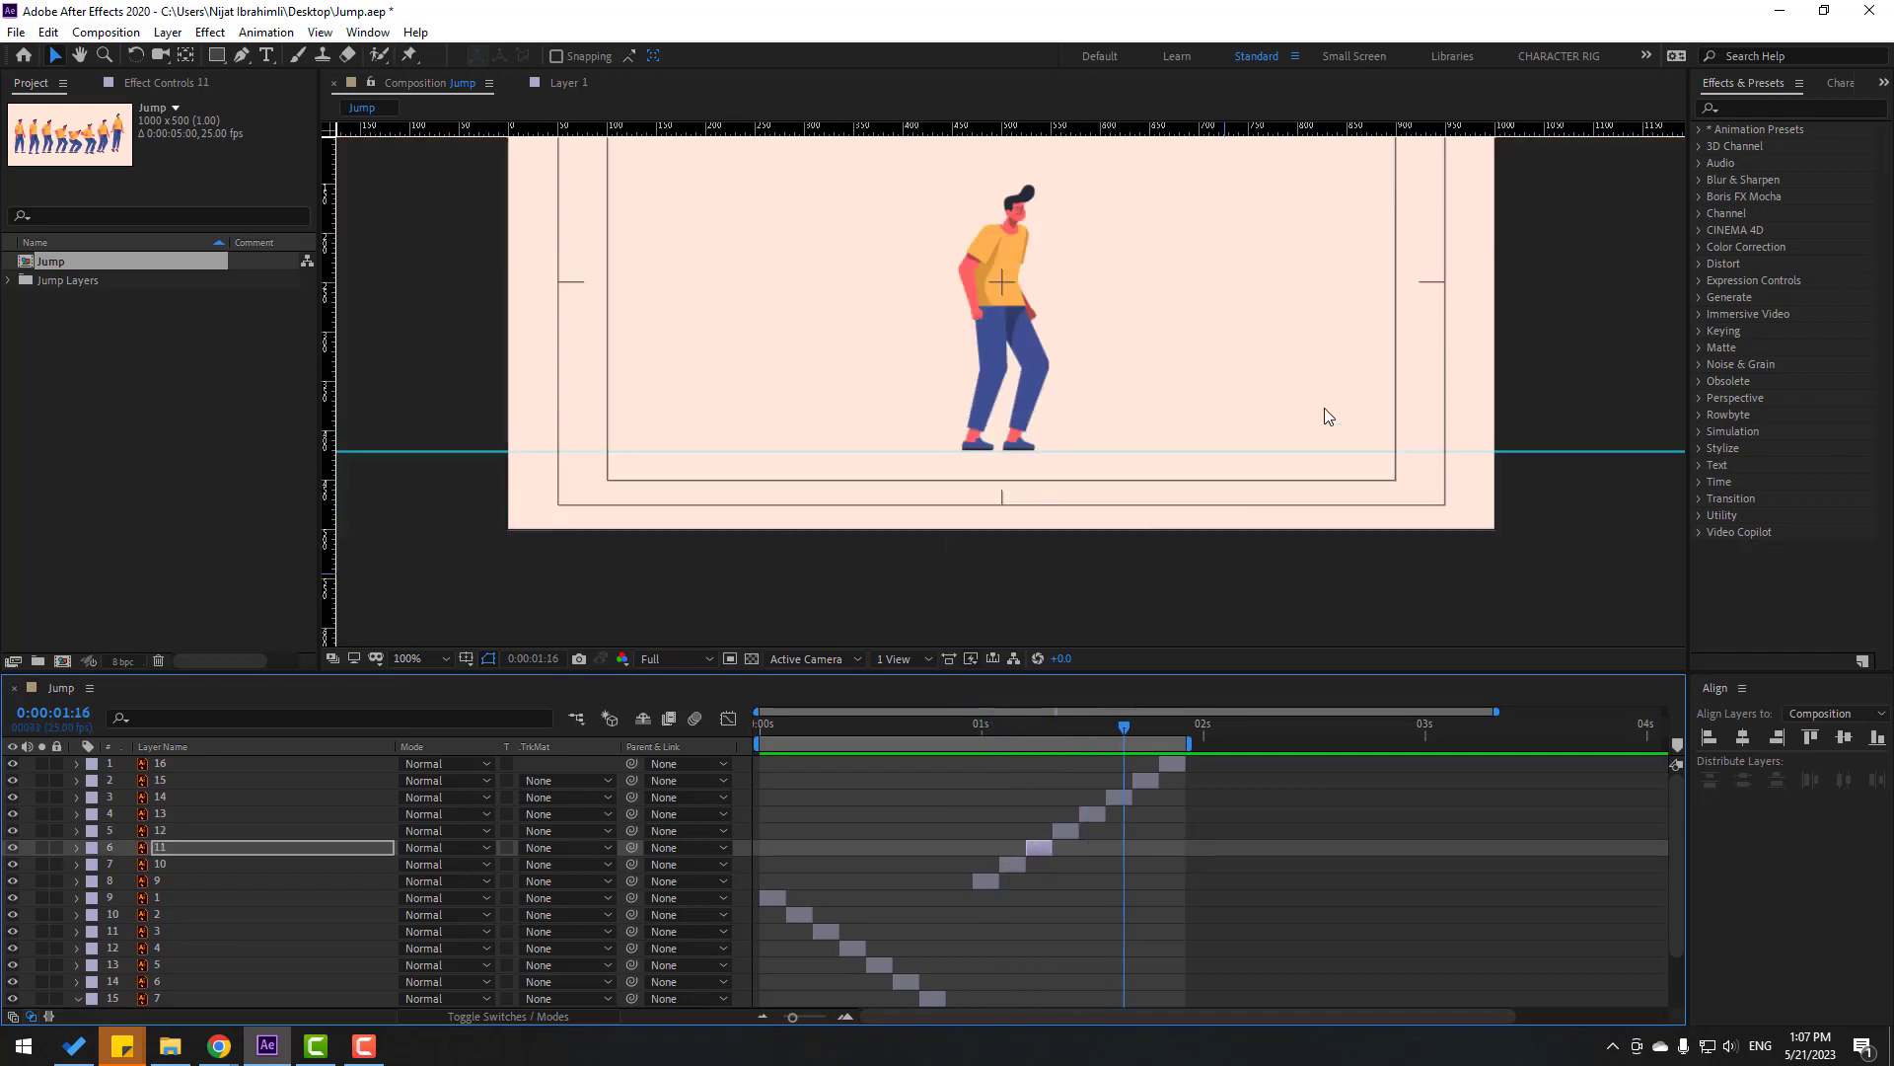
{"action": "left_click_drag", "start_coordinate": [1324, 406], "coordinate": [1235, 507]}
{"action": "key", "text": "space"}
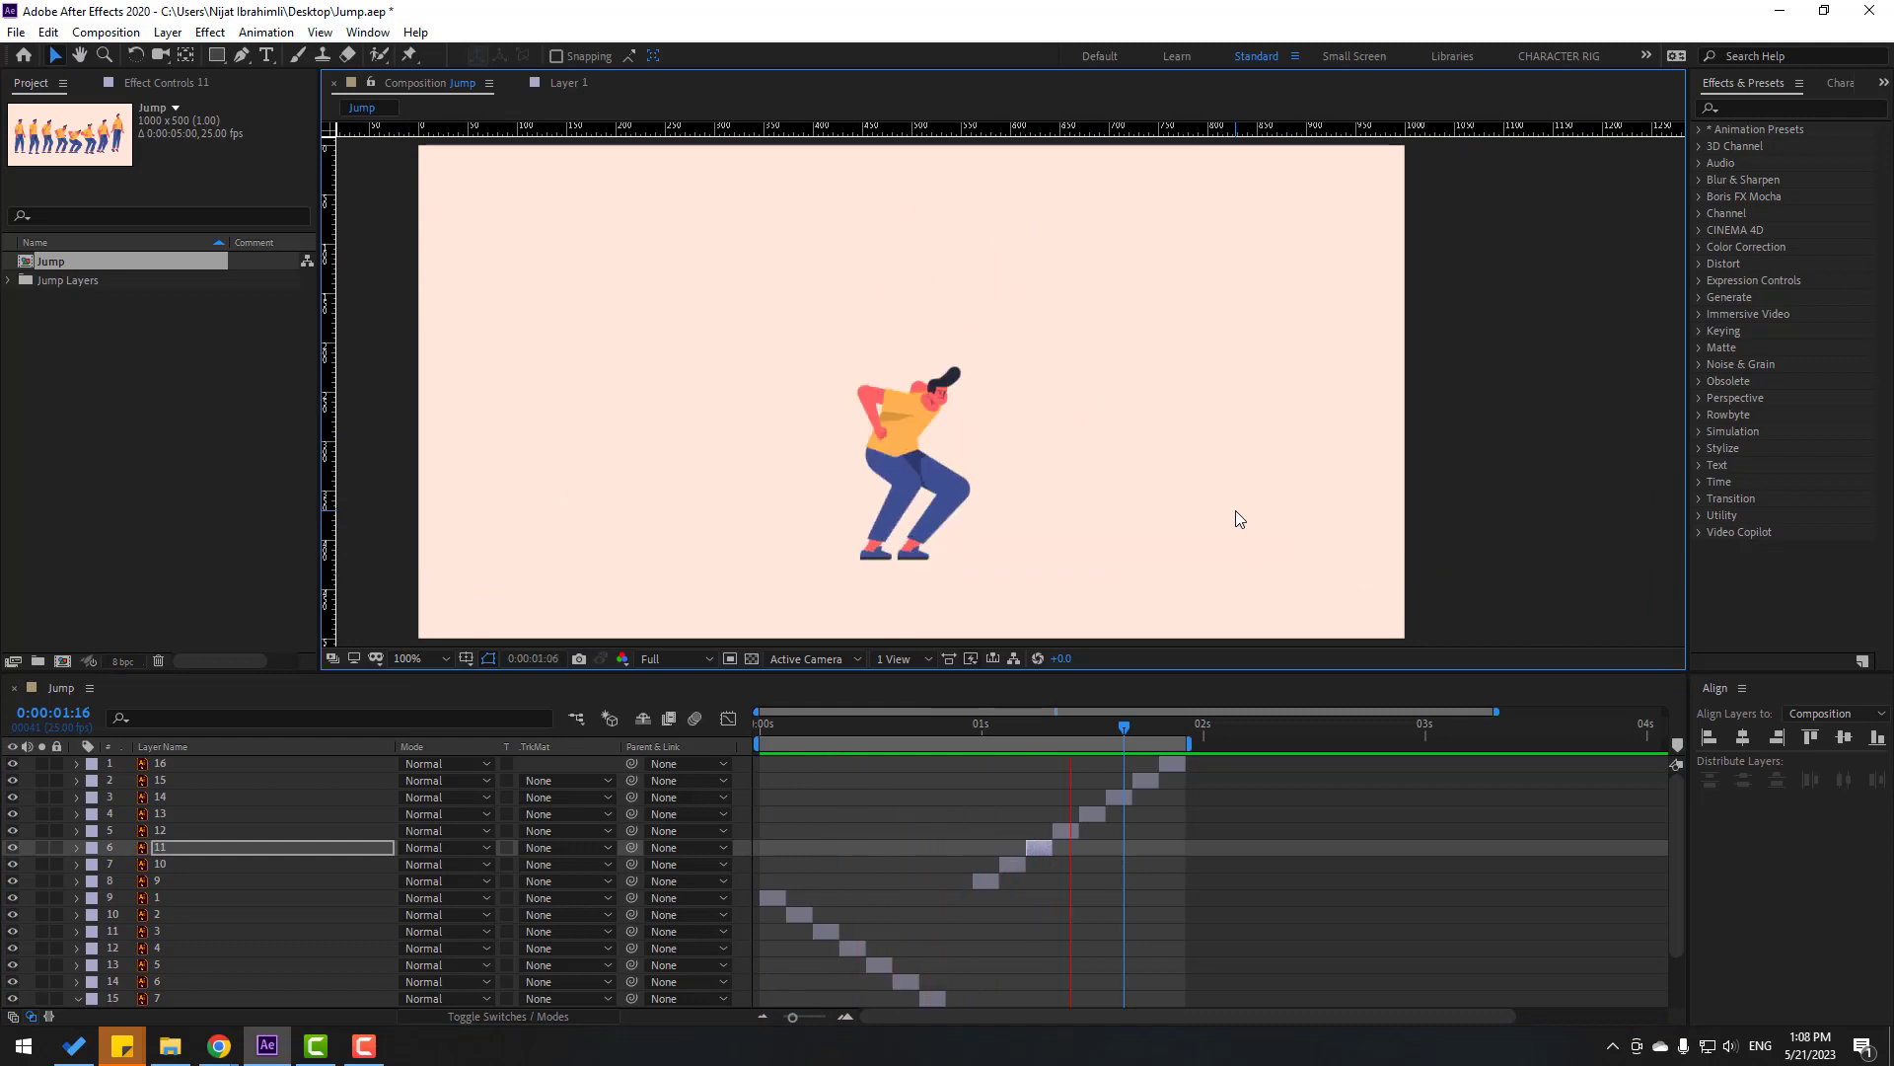
{"action": "key", "text": "space"}
Step: Return to frame 0:00:00:02 and select the first pose layer
{"action": "left_click_drag", "start_coordinate": [801, 723], "coordinate": [774, 728]}
{"action": "scroll", "coordinate": [829, 864], "scroll_direction": "down", "scroll_amount": 2}
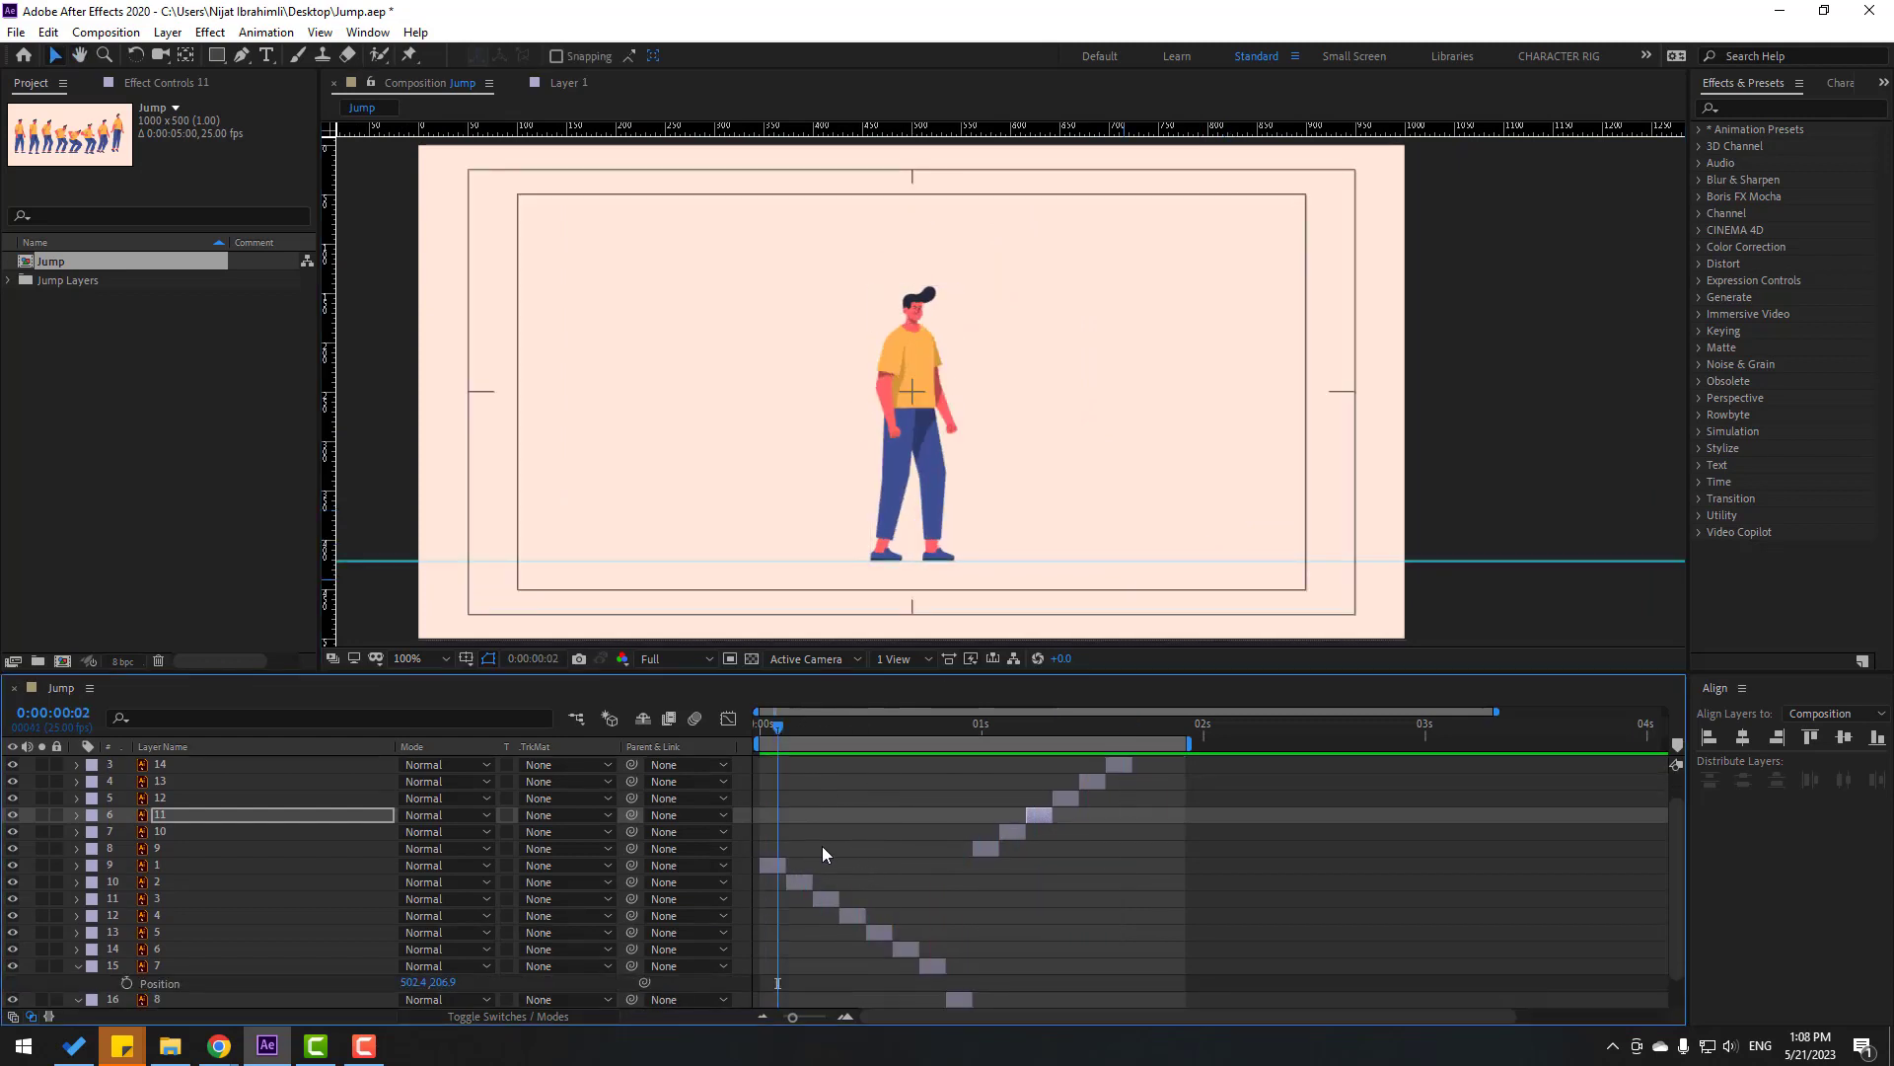
{"action": "scroll", "coordinate": [821, 844], "scroll_direction": "up", "scroll_amount": 4, "text": "alt"}
{"action": "left_click", "coordinate": [805, 867]}
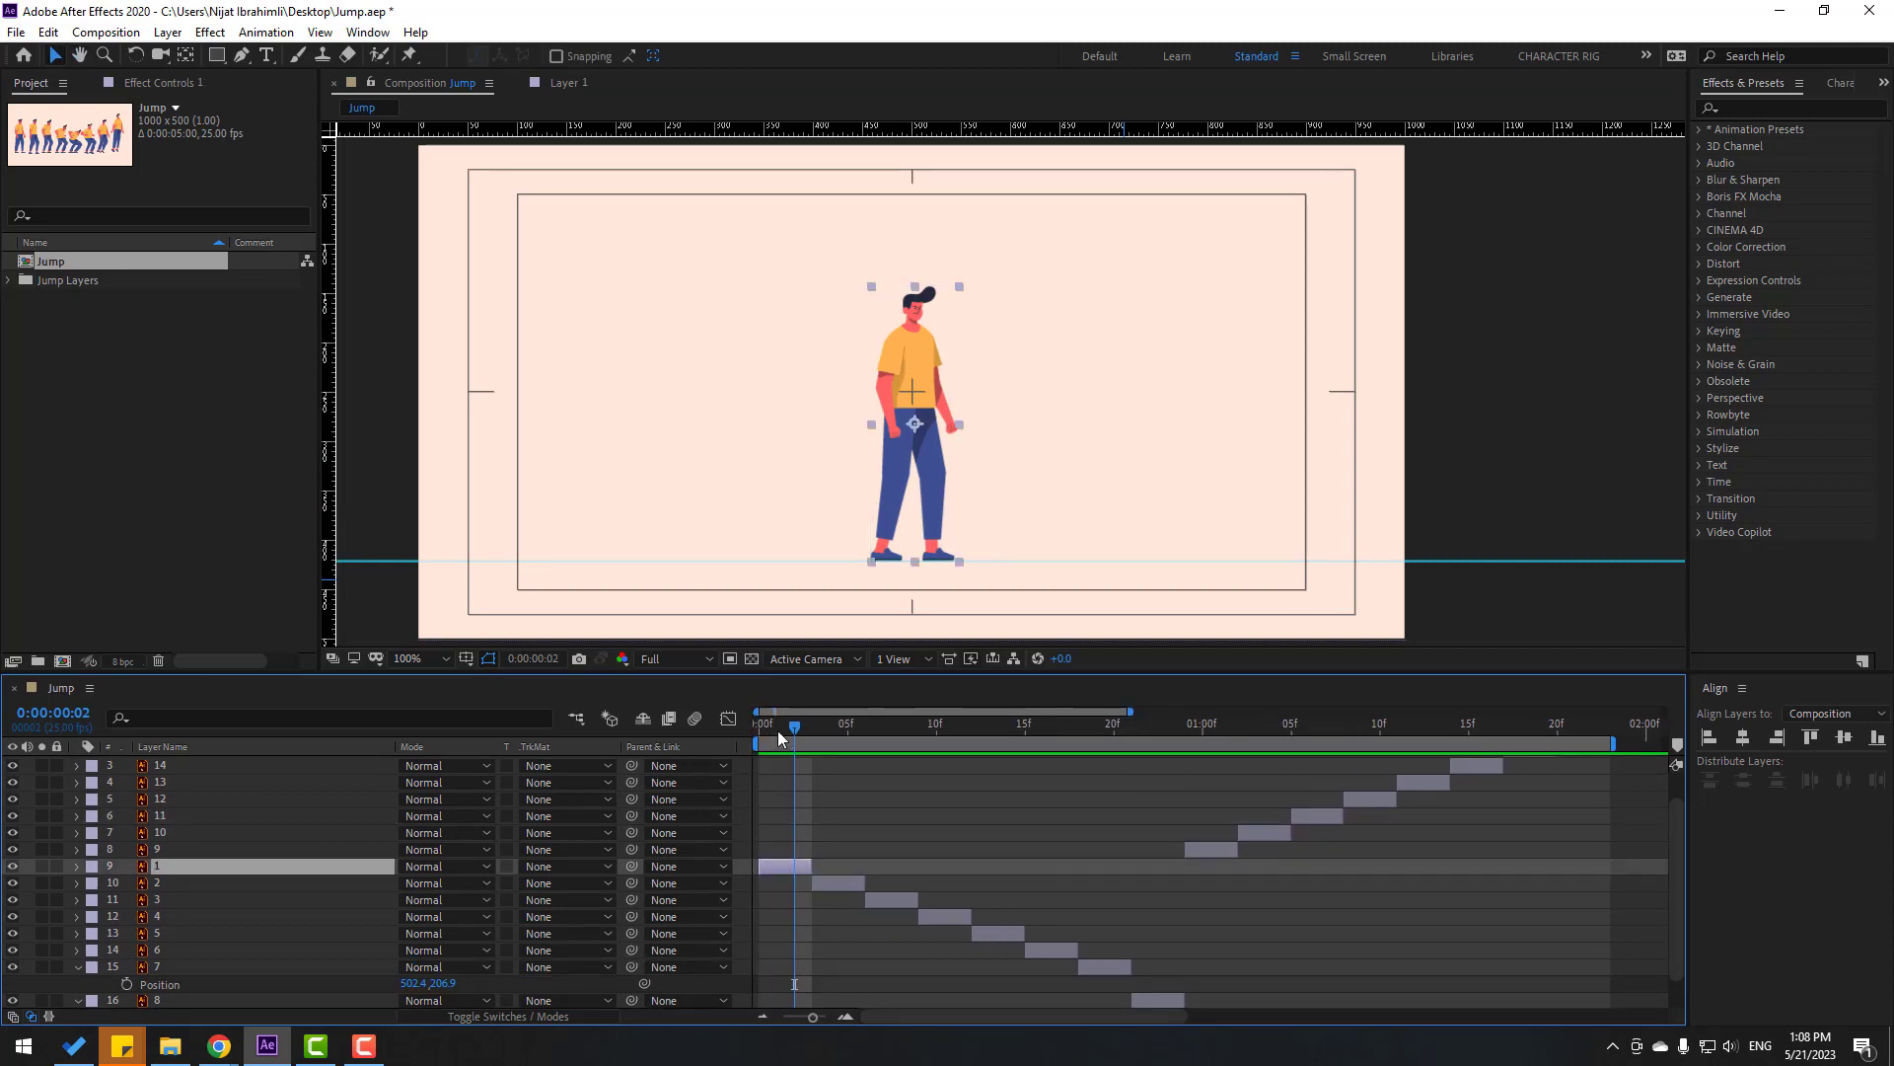
Step: Move to frame 8 and select pose 3 from the character's legs
{"action": "left_click_drag", "start_coordinate": [778, 730], "coordinate": [905, 725]}
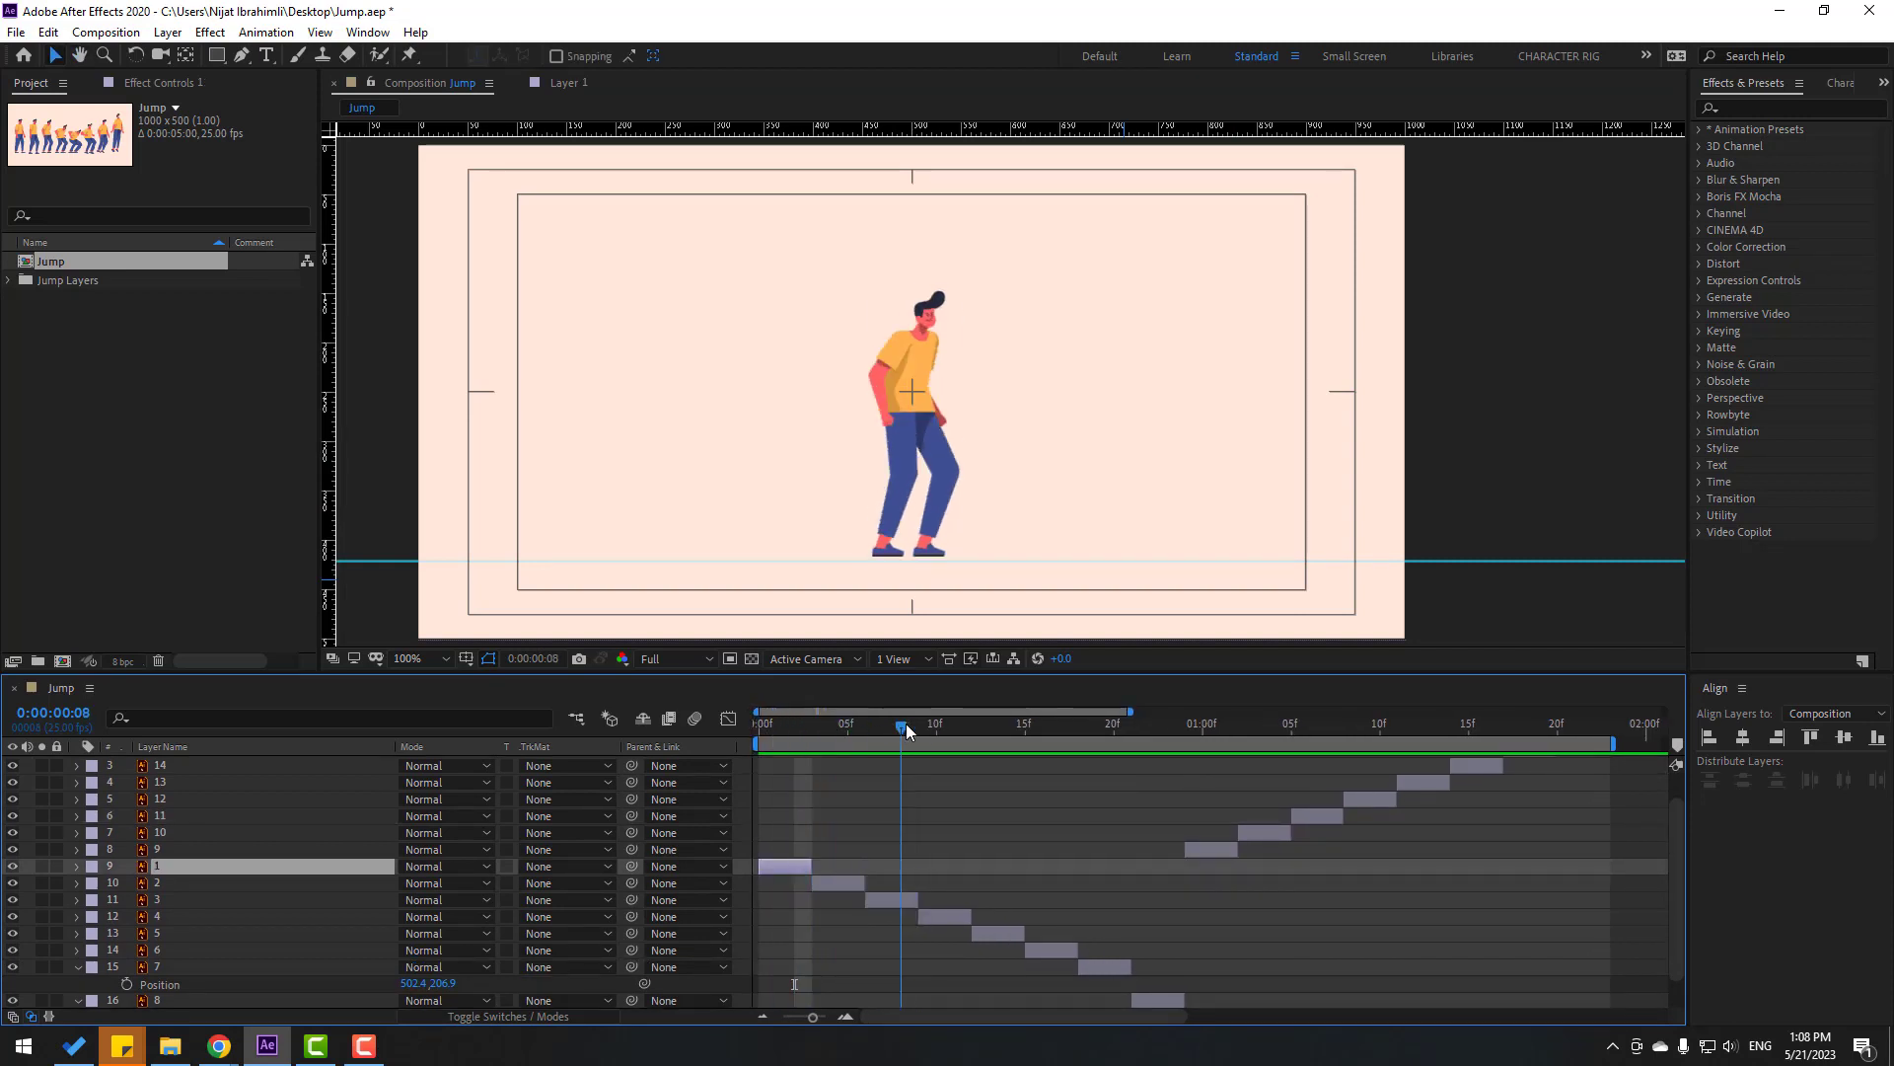
{"action": "scroll", "coordinate": [966, 414], "scroll_direction": "up", "scroll_amount": 4}
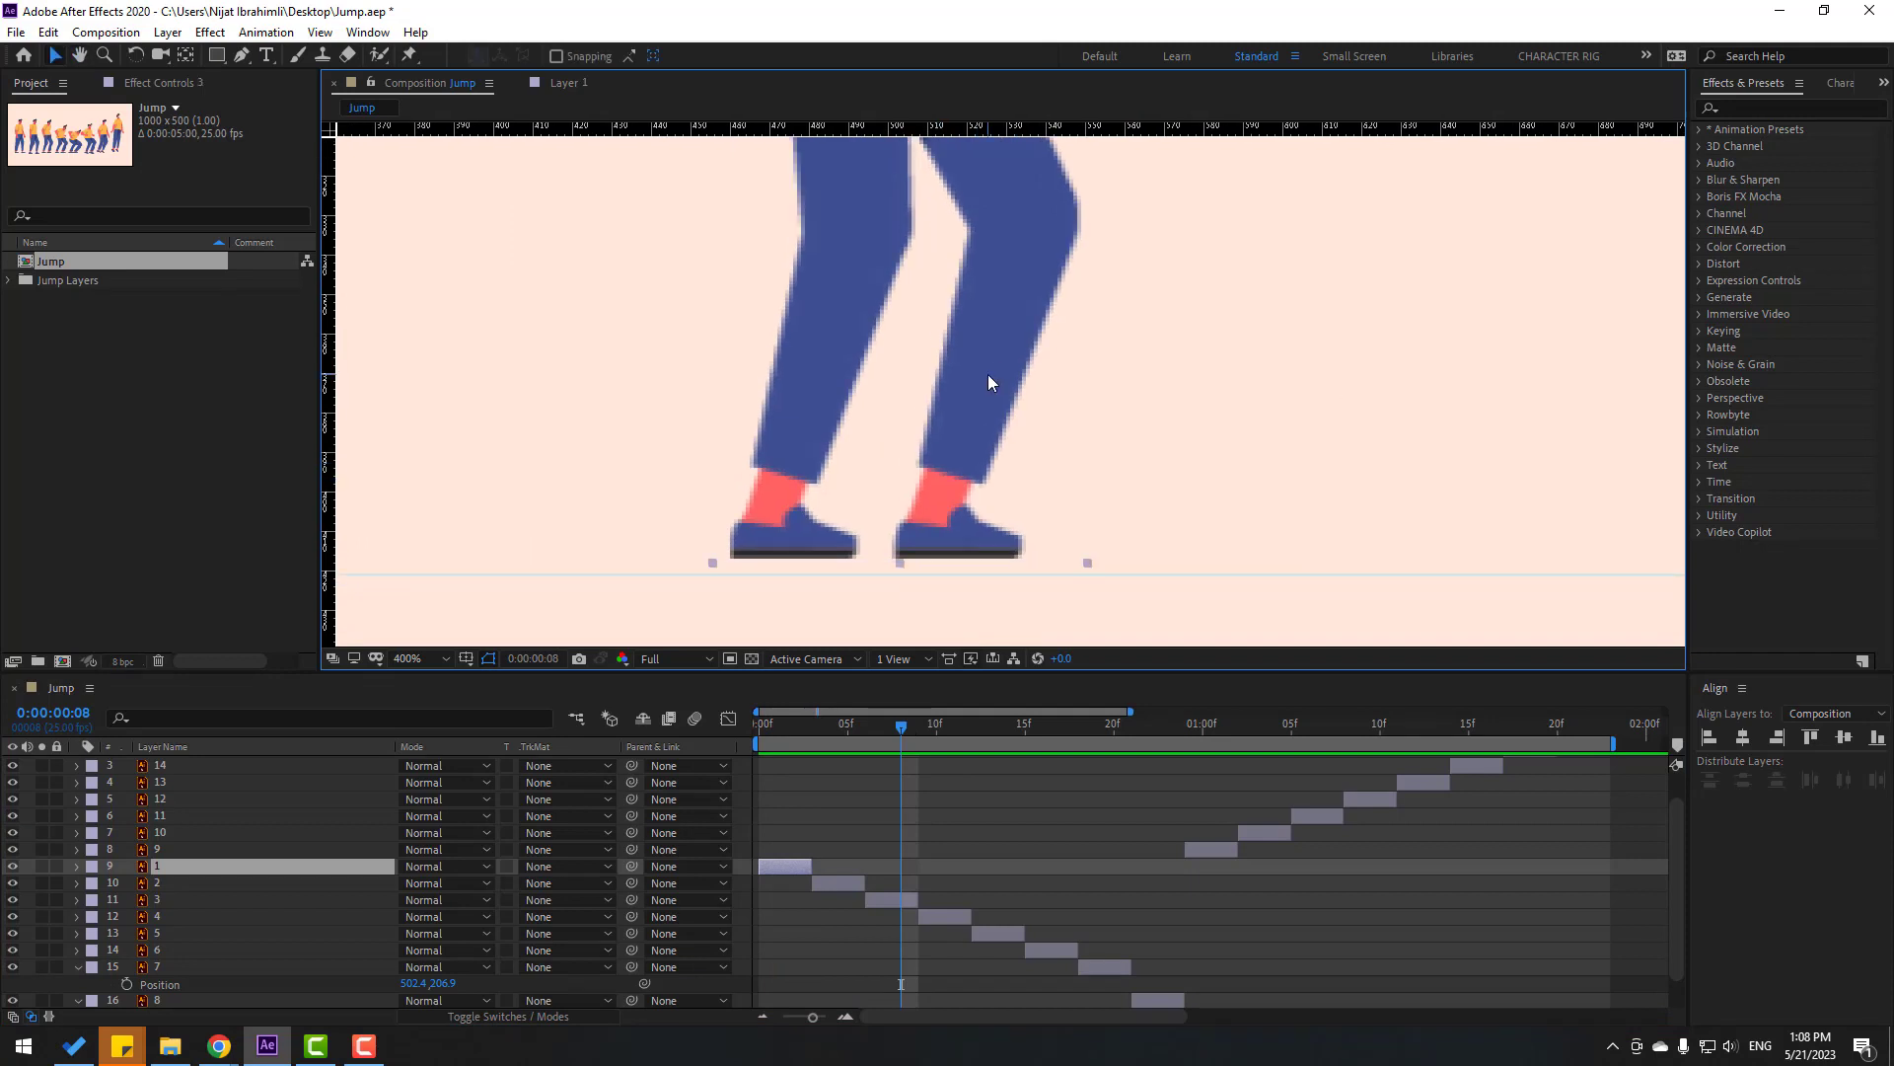
{"action": "left_click", "coordinate": [987, 374]}
{"action": "scroll", "coordinate": [1022, 419], "scroll_direction": "down", "scroll_amount": 4}
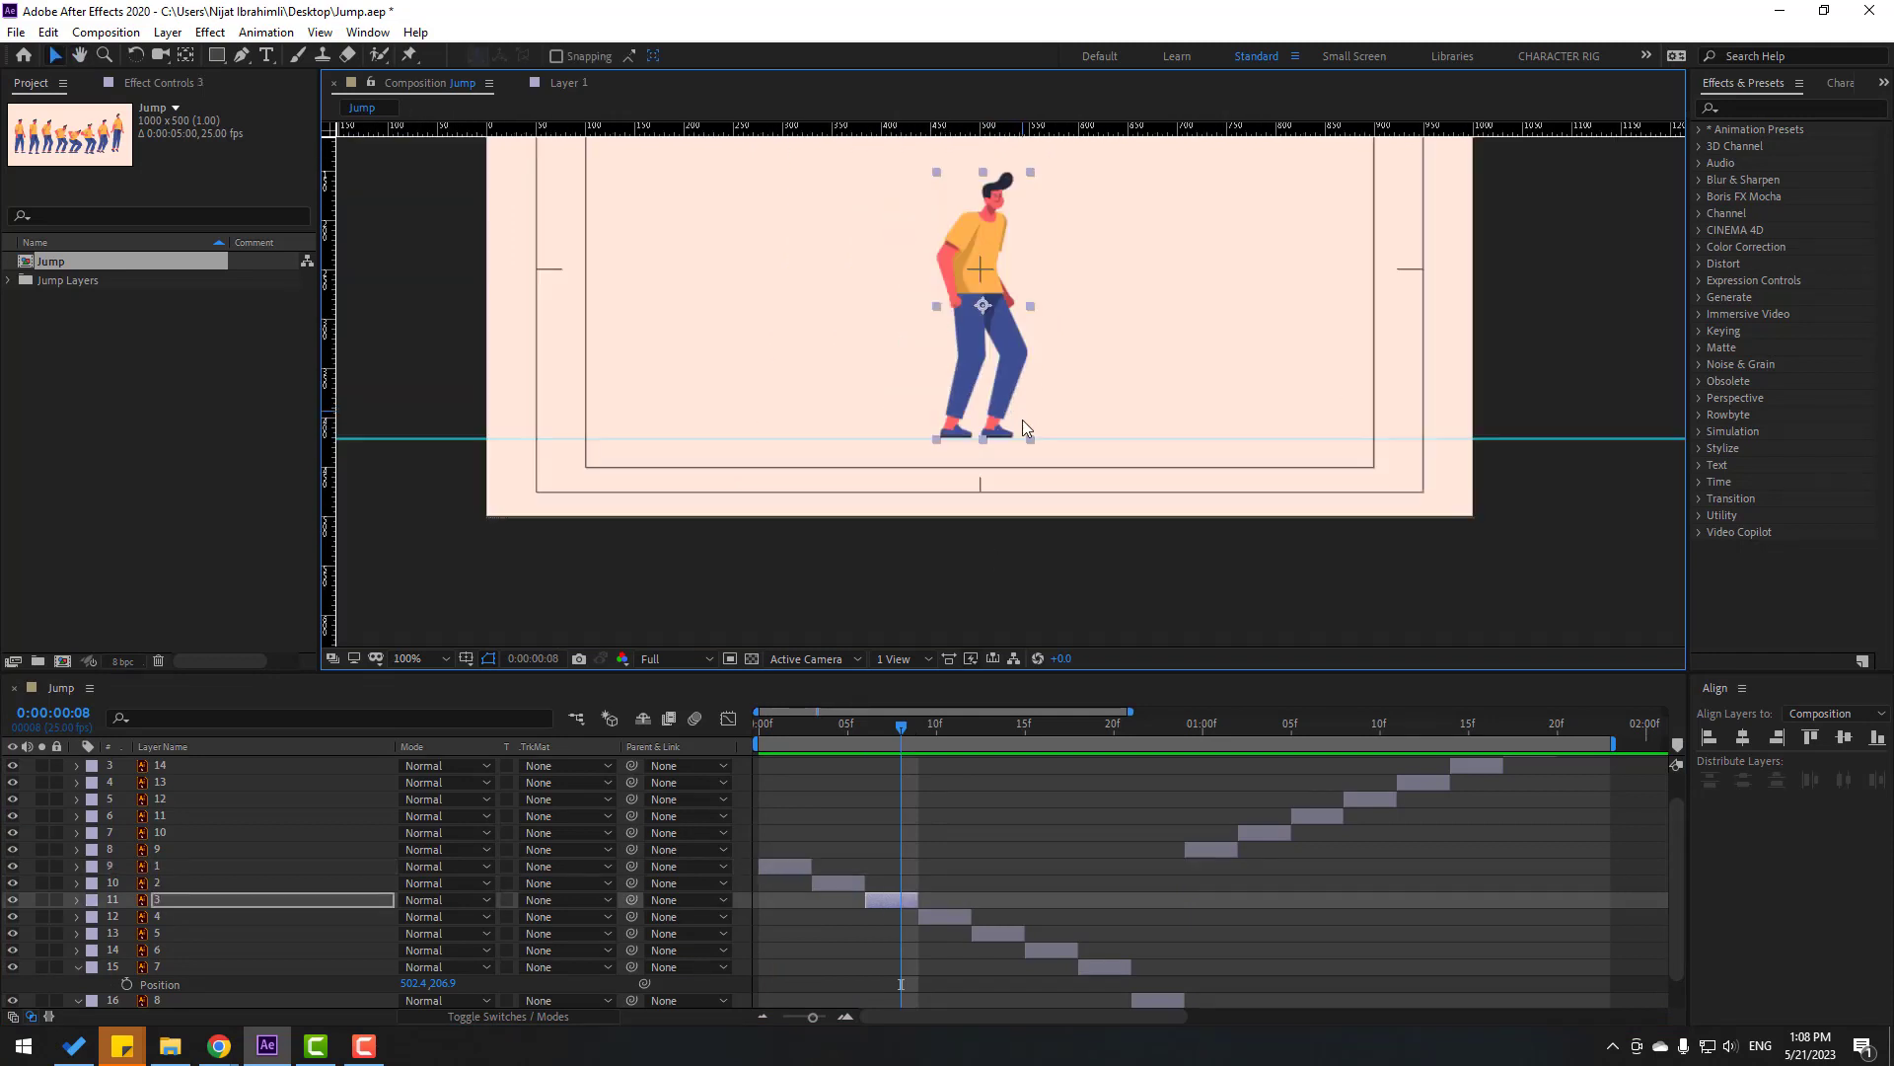
Step: At frame 10, nudge pose 4 down and back up so its feet rest on the guide
{"action": "left_click_drag", "start_coordinate": [886, 724], "coordinate": [941, 725]}
{"action": "left_click", "coordinate": [994, 558]}
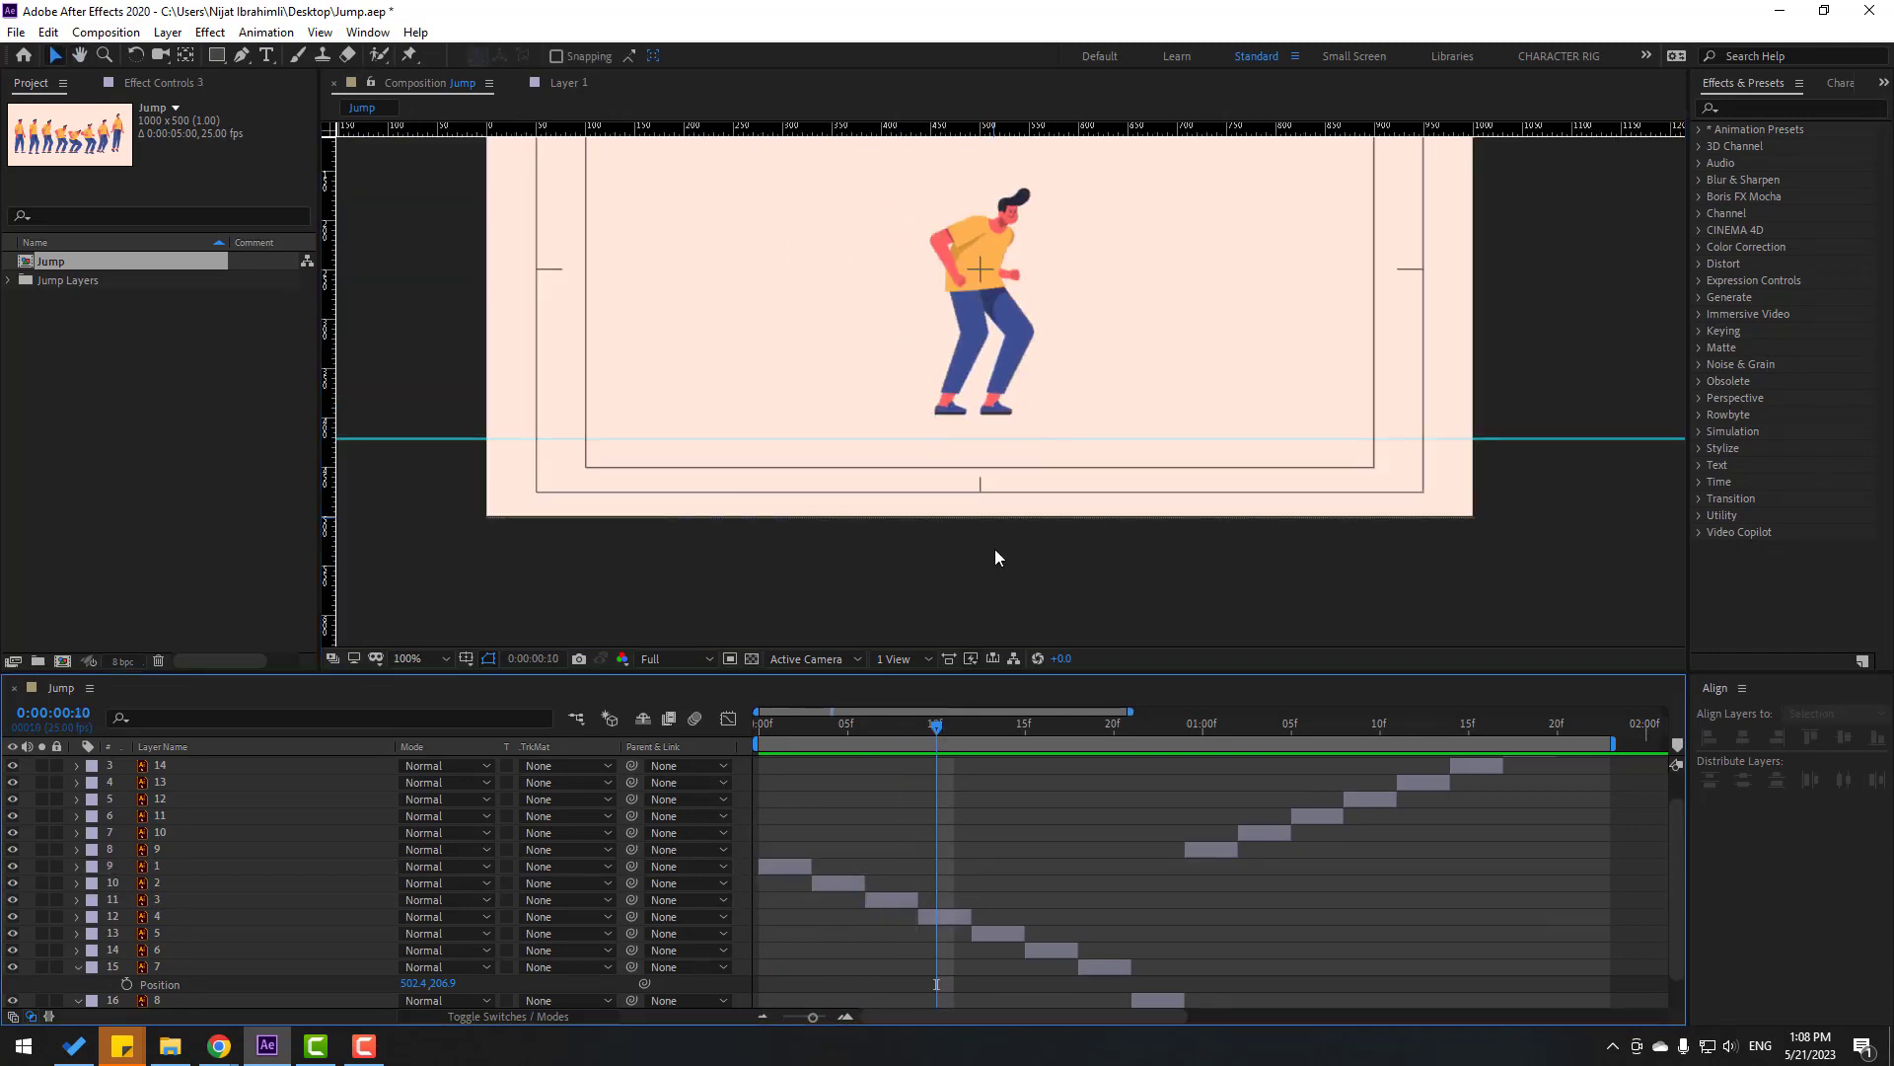
{"action": "scroll", "coordinate": [1004, 456], "scroll_direction": "up", "scroll_amount": 2}
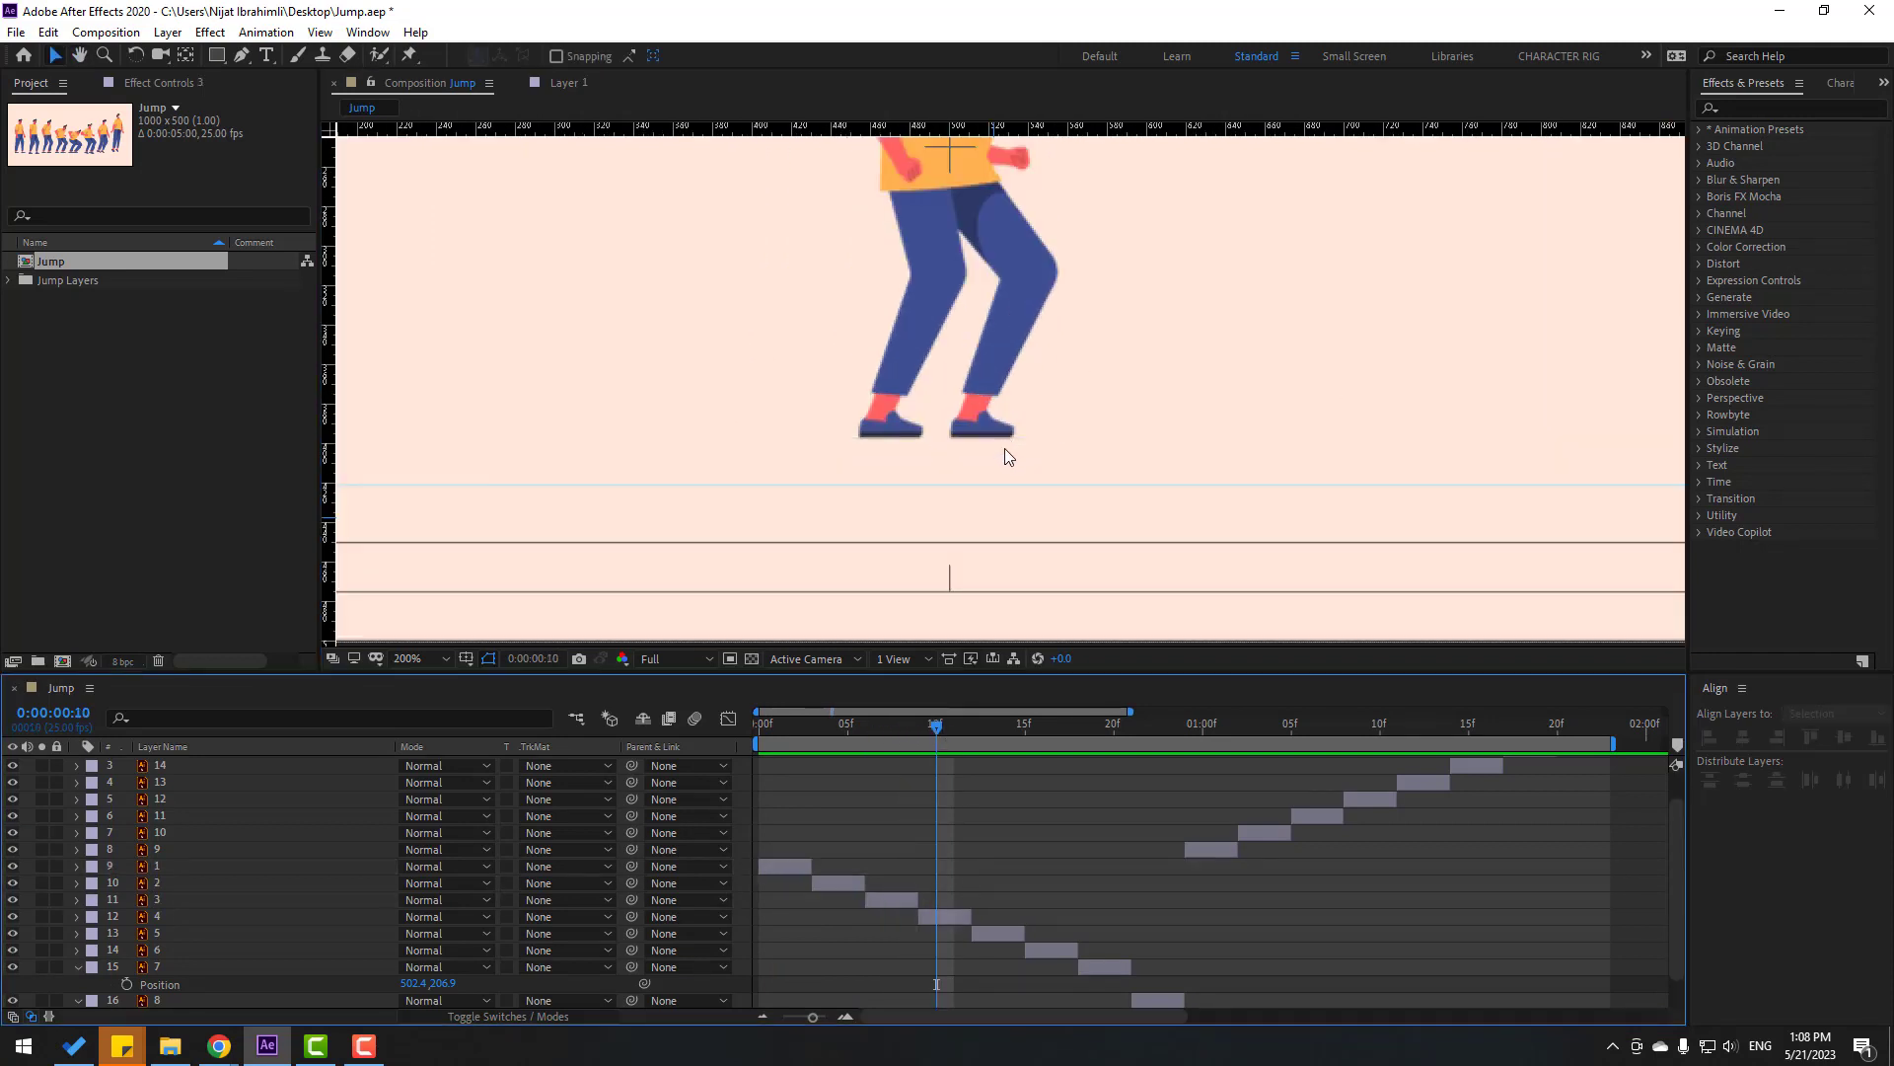
{"action": "left_click", "coordinate": [943, 916]}
{"action": "key", "text": "Down"}
{"action": "key", "text": "Down"}
{"action": "key", "text": "Down"}
{"action": "key", "text": "Down"}
{"action": "key", "text": "Down"}
{"action": "key", "text": "Down"}
{"action": "key", "text": "Down"}
{"action": "key", "text": "Down"}
{"action": "key", "text": "Down"}
{"action": "key", "text": "Down"}
{"action": "key", "text": "Down"}
{"action": "key", "text": "Down"}
{"action": "key", "text": "Down"}
{"action": "key", "text": "Down"}
{"action": "key", "text": "Down"}
{"action": "key", "text": "Down"}
{"action": "key", "text": "Down"}
{"action": "key", "text": "Down"}
{"action": "key", "text": "Down"}
{"action": "key", "text": "Down"}
{"action": "key", "text": "Up"}
{"action": "key", "text": "Up"}
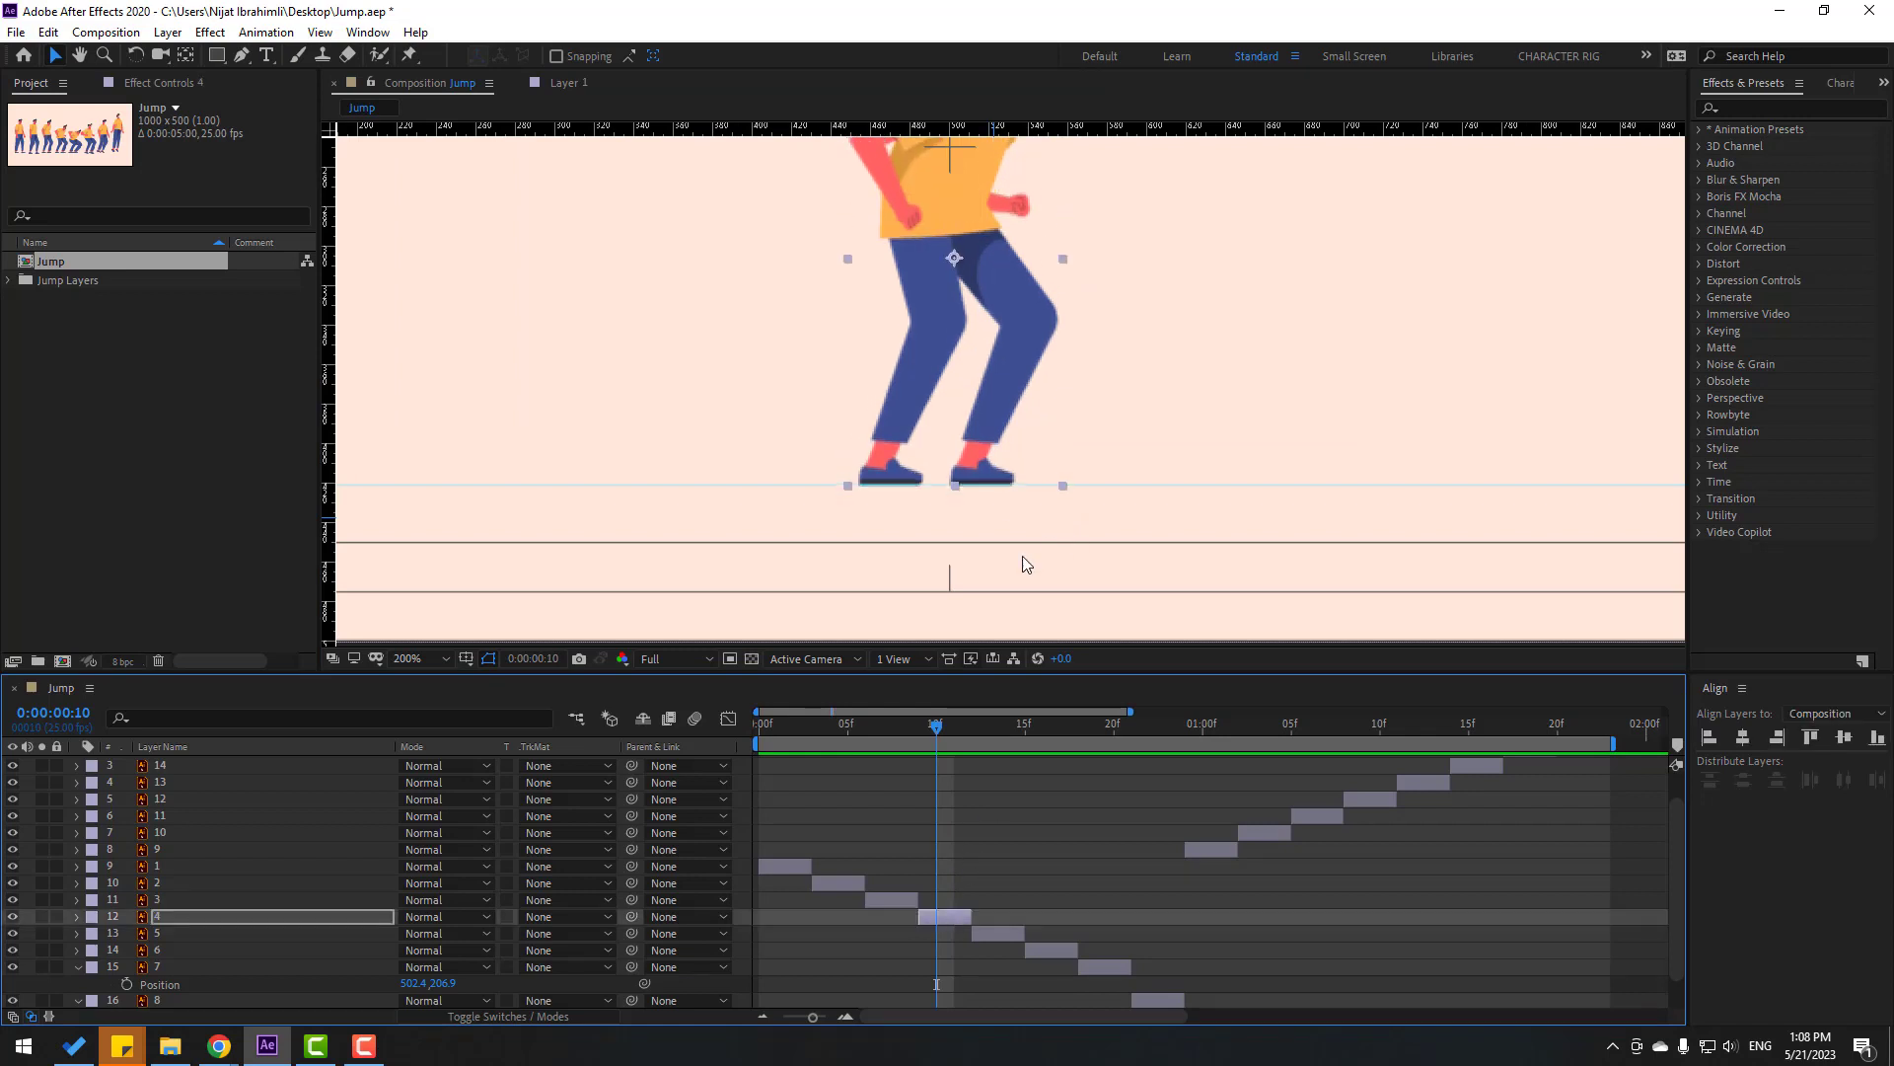
{"action": "left_click", "coordinate": [992, 730]}
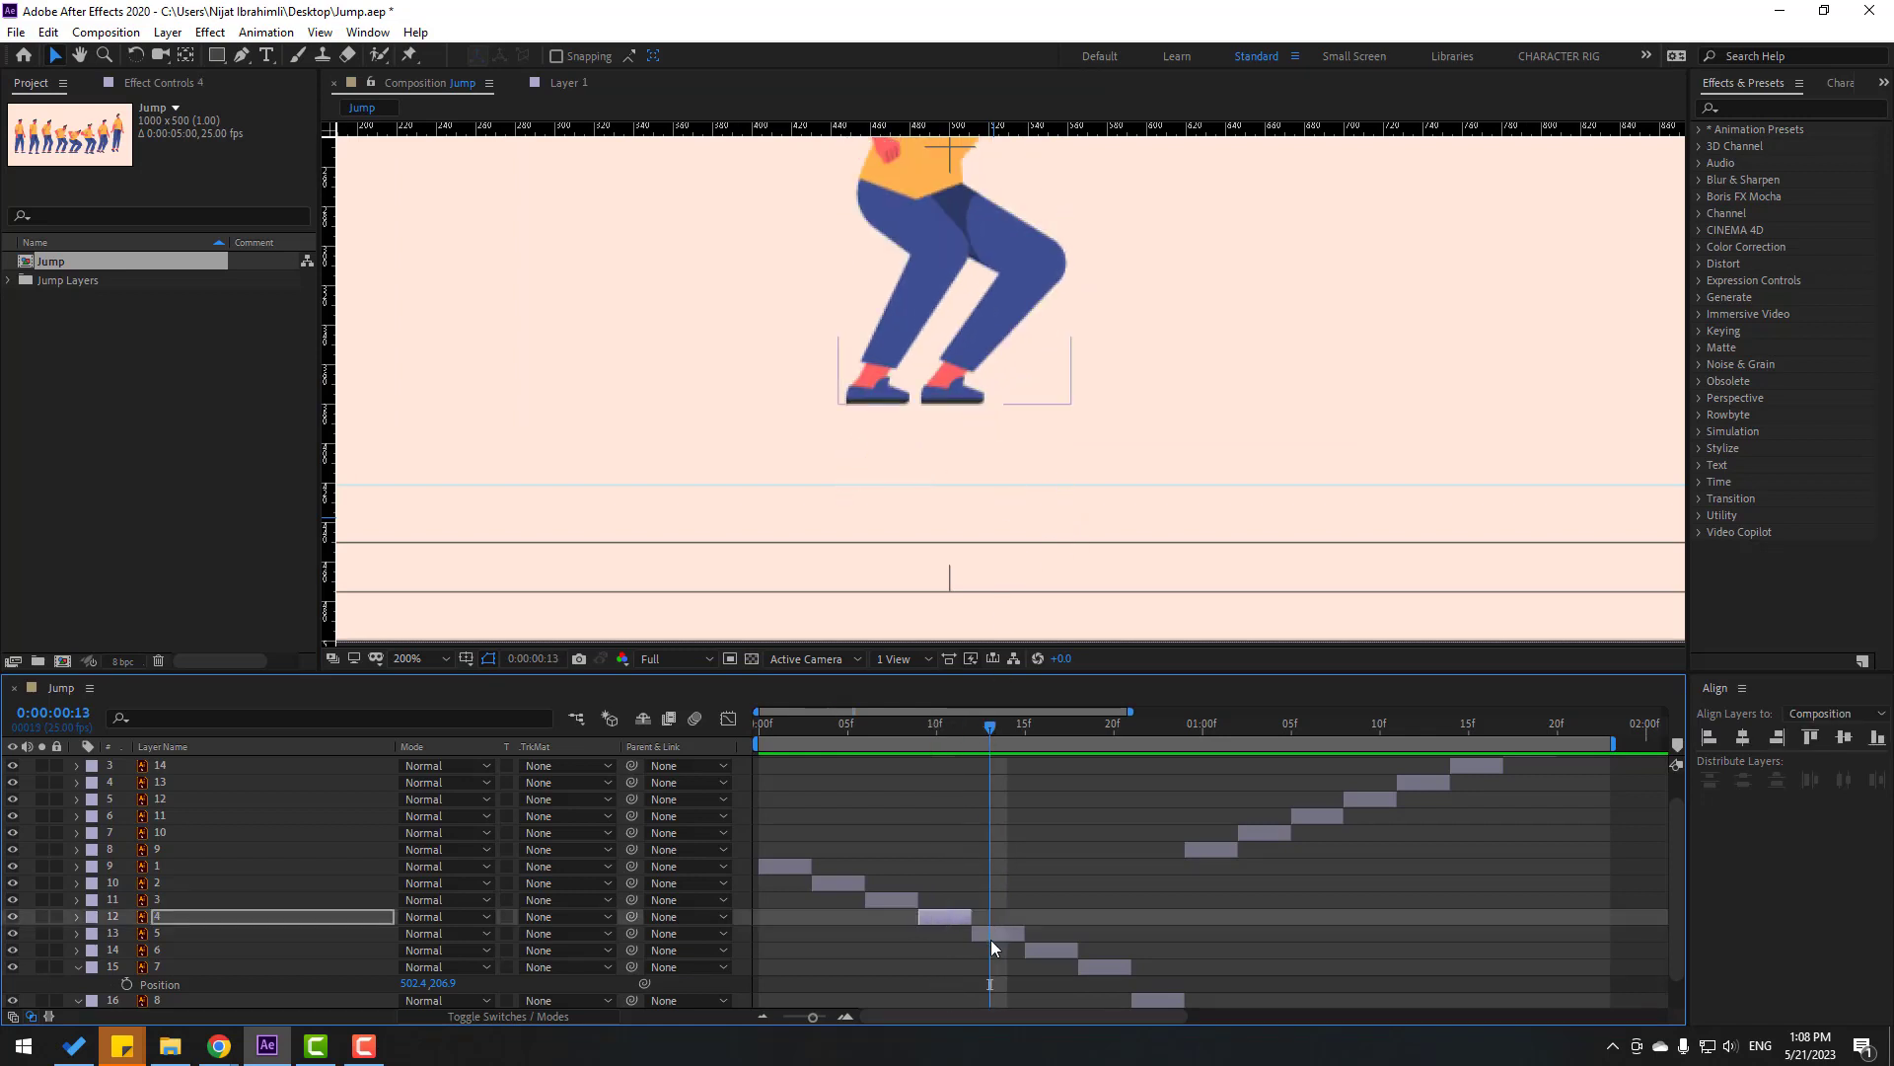